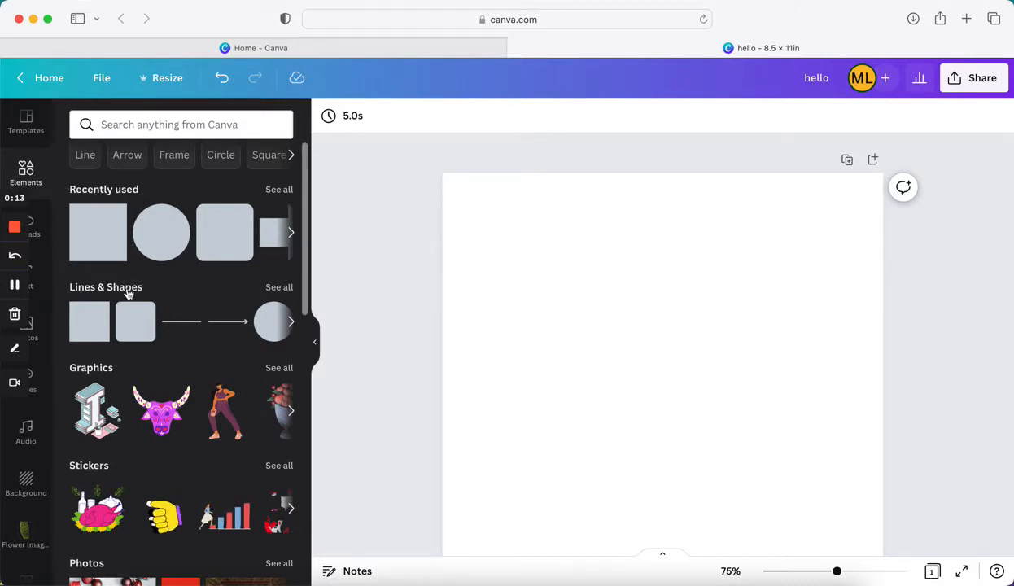
- Browse the full Lines & Shapes collection and add the plain square from Shapes to the blank page
{"action": "left_click", "coordinate": [278, 289]}
{"action": "scroll", "coordinate": [164, 338], "scroll_direction": "down", "scroll_amount": 10}
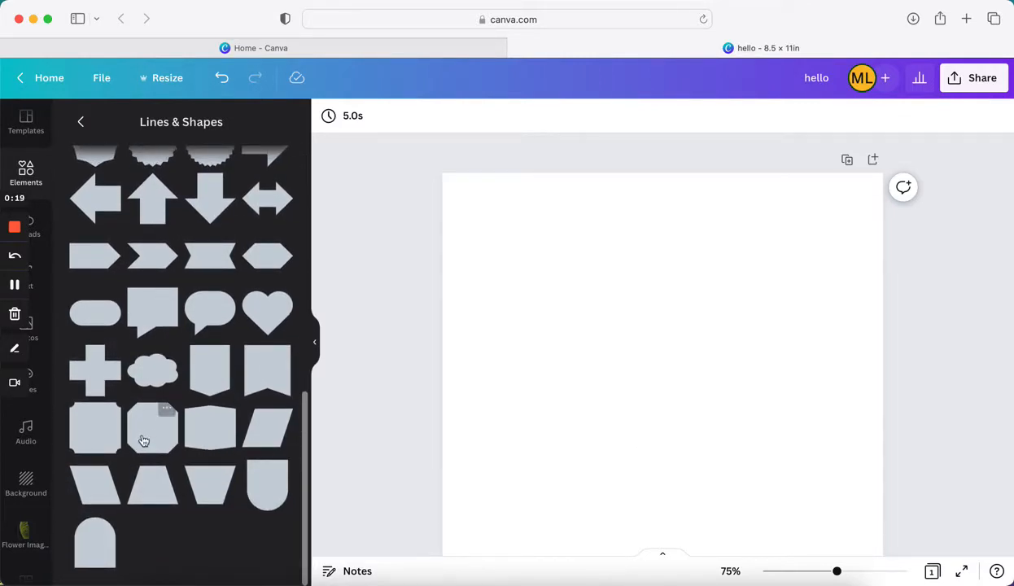
{"action": "scroll", "coordinate": [144, 340], "scroll_direction": "up", "scroll_amount": 2}
{"action": "scroll", "coordinate": [146, 340], "scroll_direction": "up", "scroll_amount": 6}
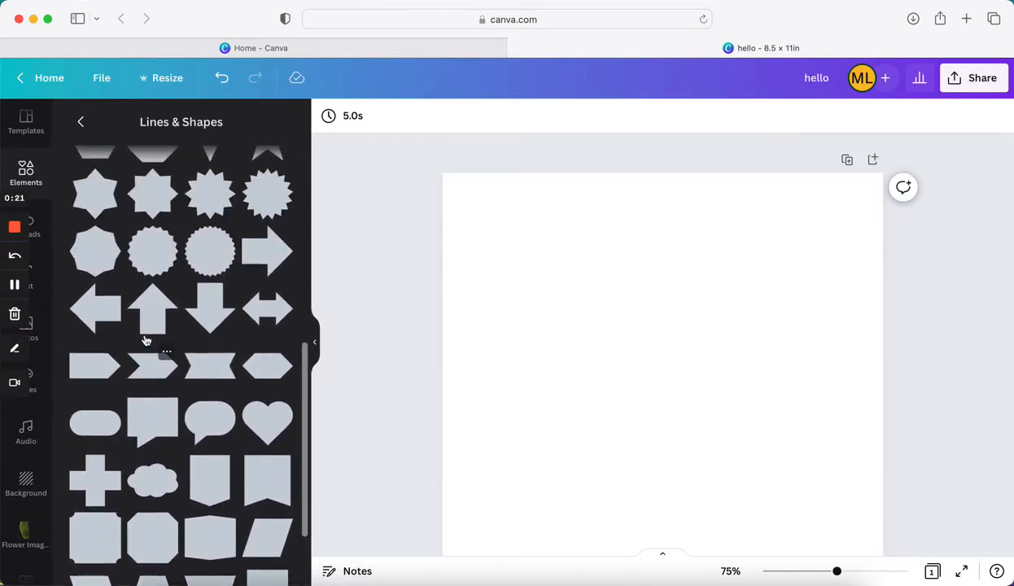
{"action": "scroll", "coordinate": [146, 340], "scroll_direction": "up", "scroll_amount": 1}
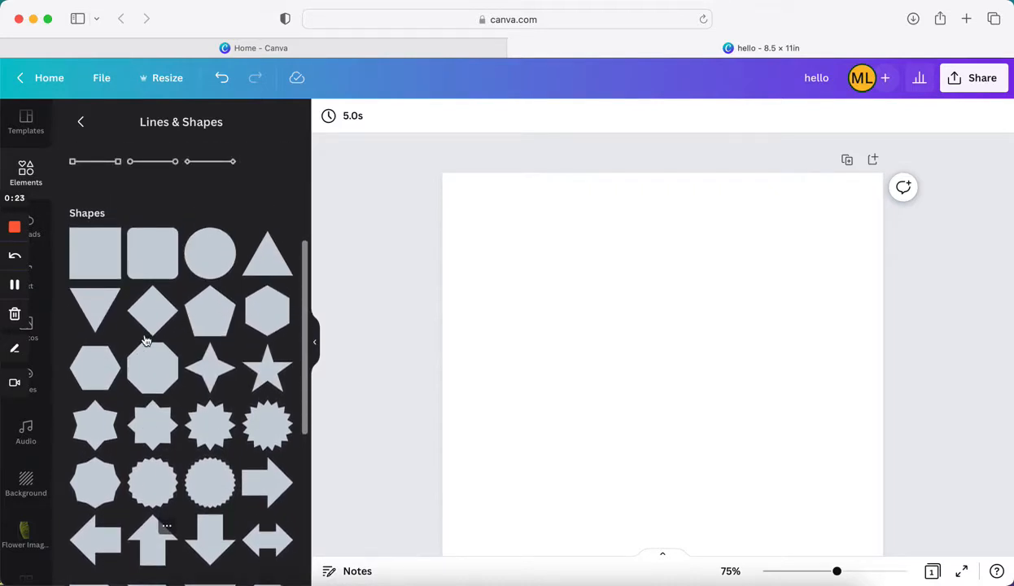
{"action": "scroll", "coordinate": [155, 235], "scroll_direction": "down", "scroll_amount": 1}
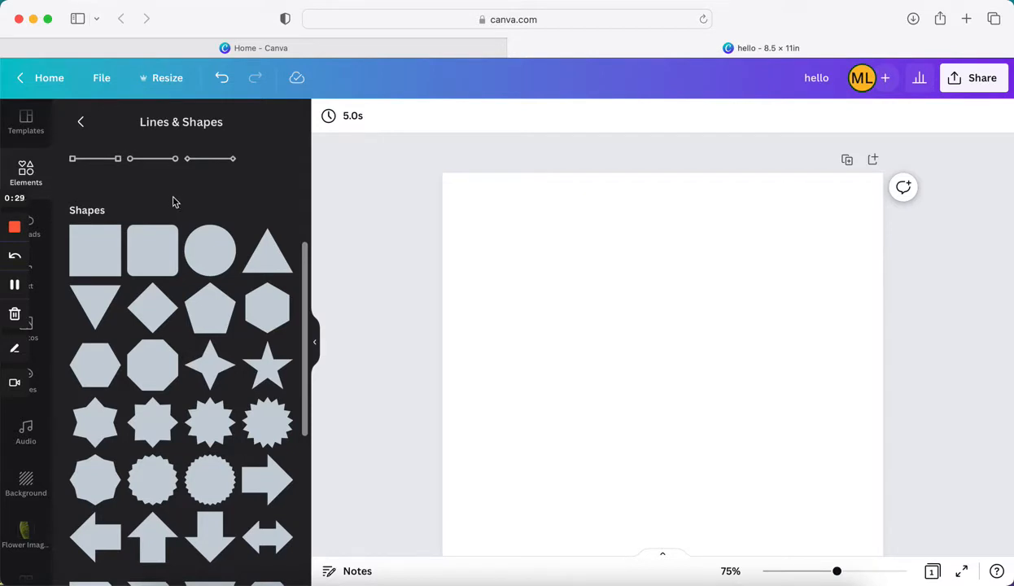
{"action": "scroll", "coordinate": [175, 201], "scroll_direction": "down", "scroll_amount": 1}
{"action": "scroll", "coordinate": [93, 255], "scroll_direction": "down", "scroll_amount": 1}
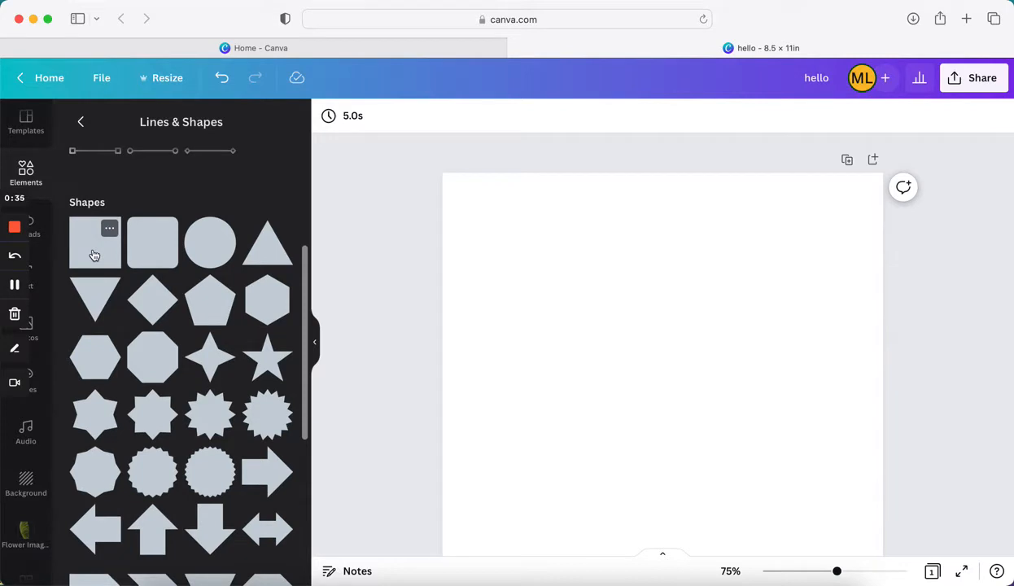
{"action": "left_click", "coordinate": [94, 256]}
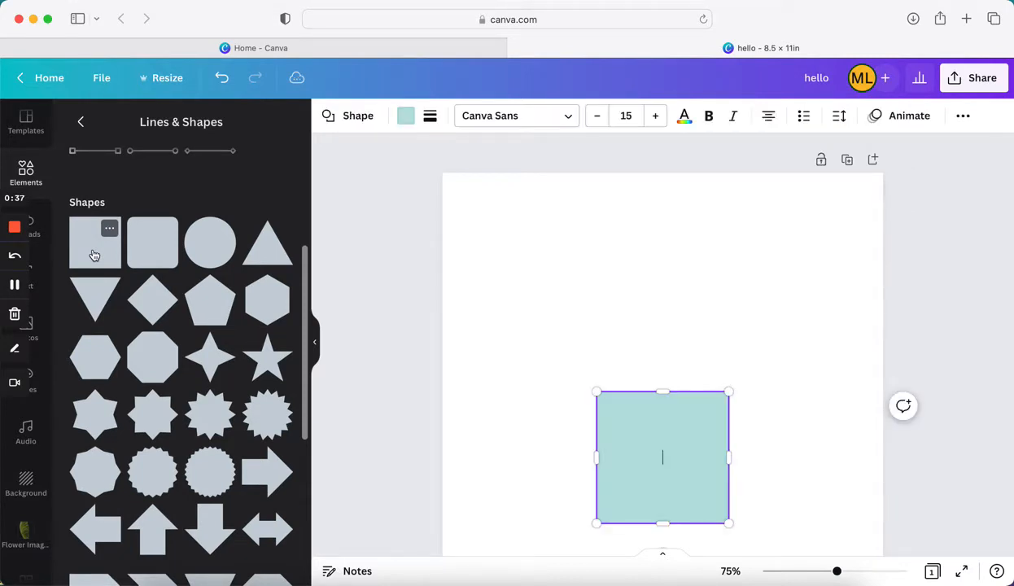
- Enlarge the square and center it horizontally in the upper part of the page
{"action": "left_click", "coordinate": [673, 379]}
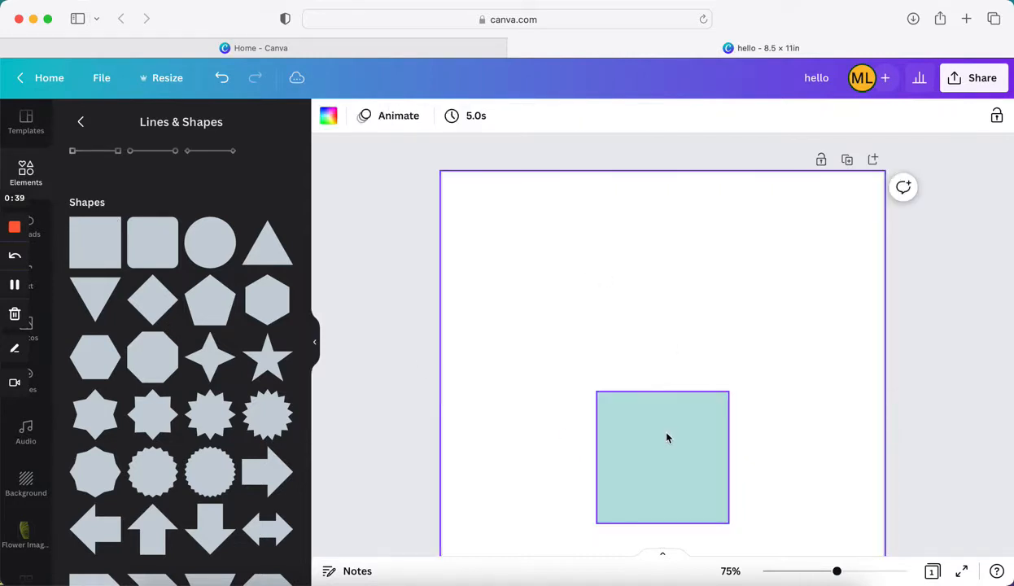
{"action": "left_click_drag", "start_coordinate": [667, 438], "coordinate": [667, 286]}
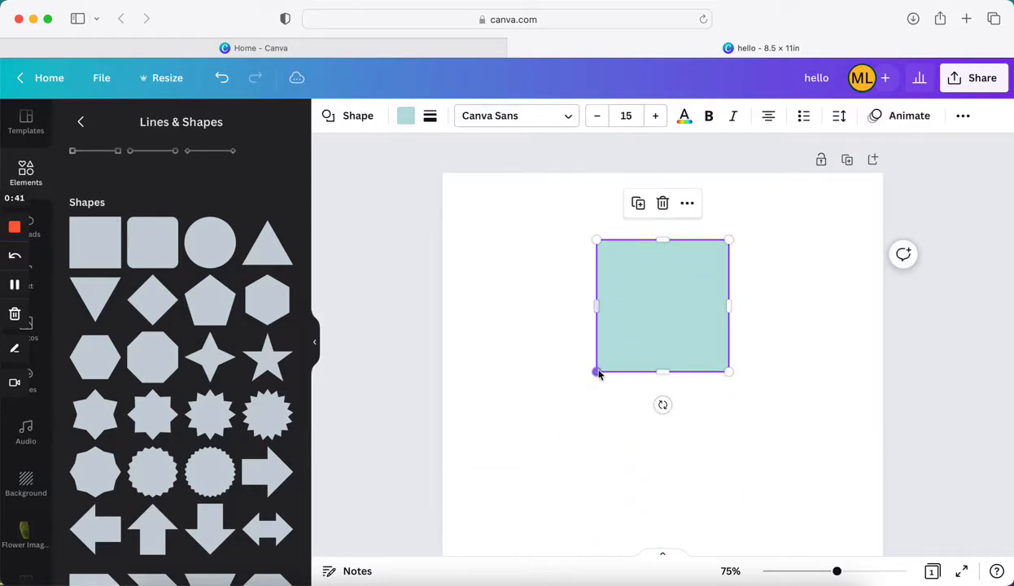
{"action": "left_click_drag", "start_coordinate": [598, 374], "coordinate": [518, 442]}
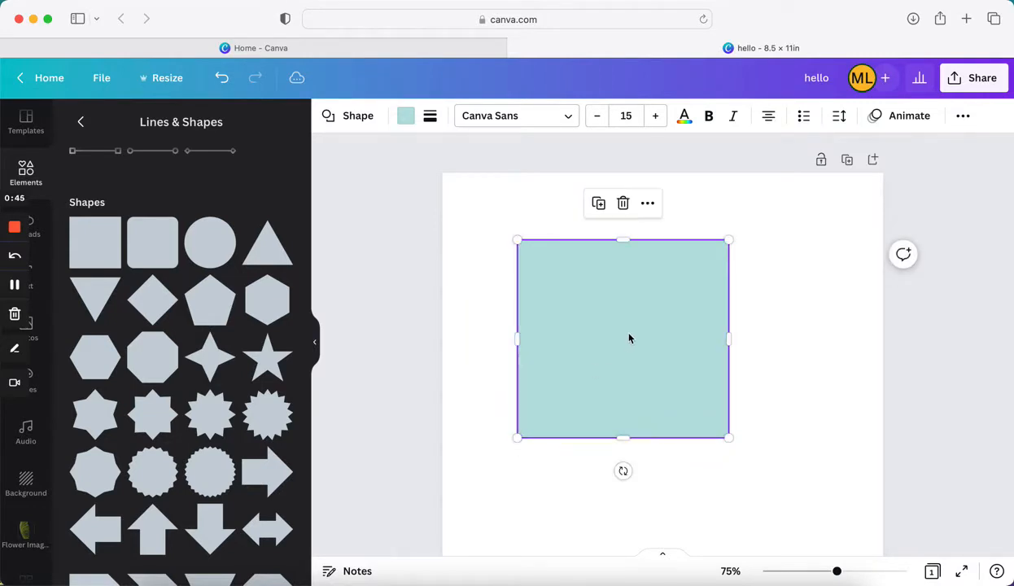
{"action": "left_click_drag", "start_coordinate": [629, 338], "coordinate": [666, 315]}
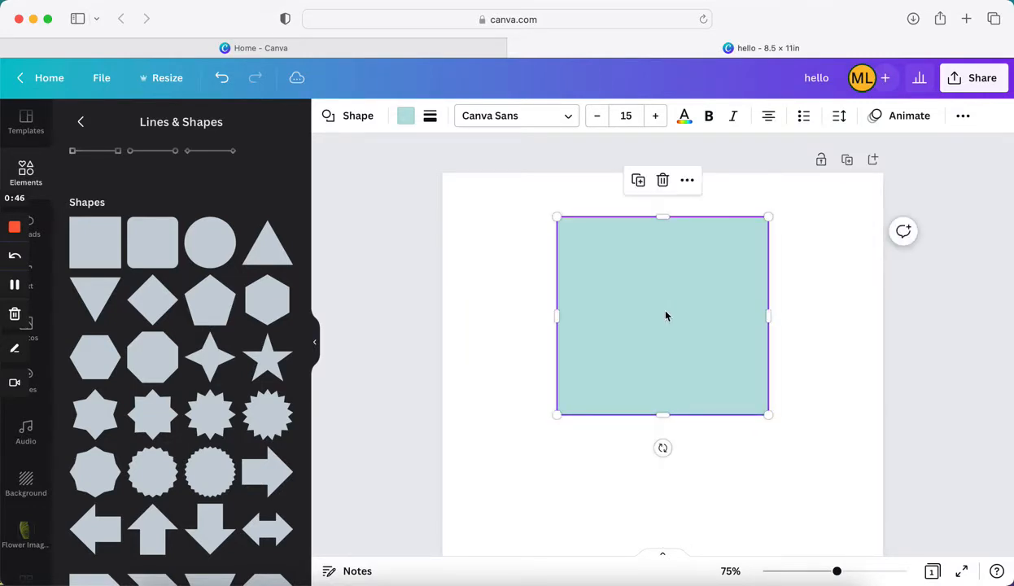
{"action": "left_click", "coordinate": [521, 315]}
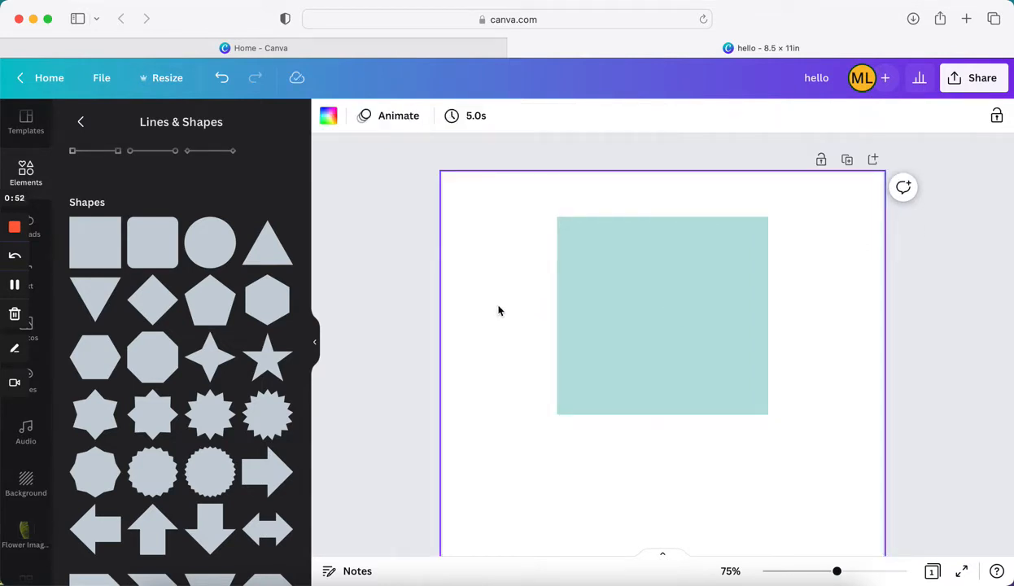
- Give the square a solid border line
{"action": "left_click", "coordinate": [679, 304]}
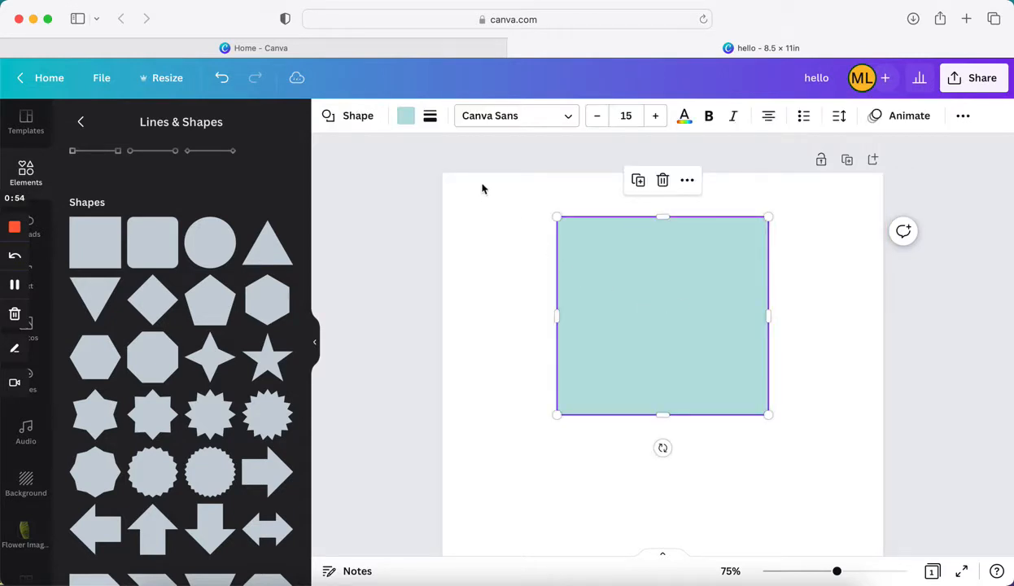
{"action": "left_click", "coordinate": [430, 126]}
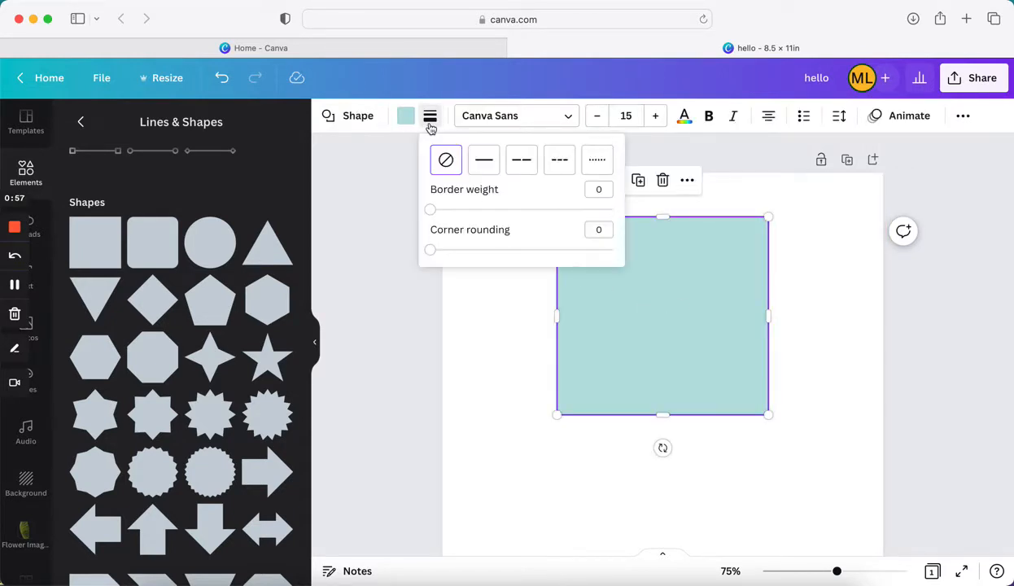
{"action": "left_click", "coordinate": [486, 167]}
{"action": "left_click", "coordinate": [525, 385]}
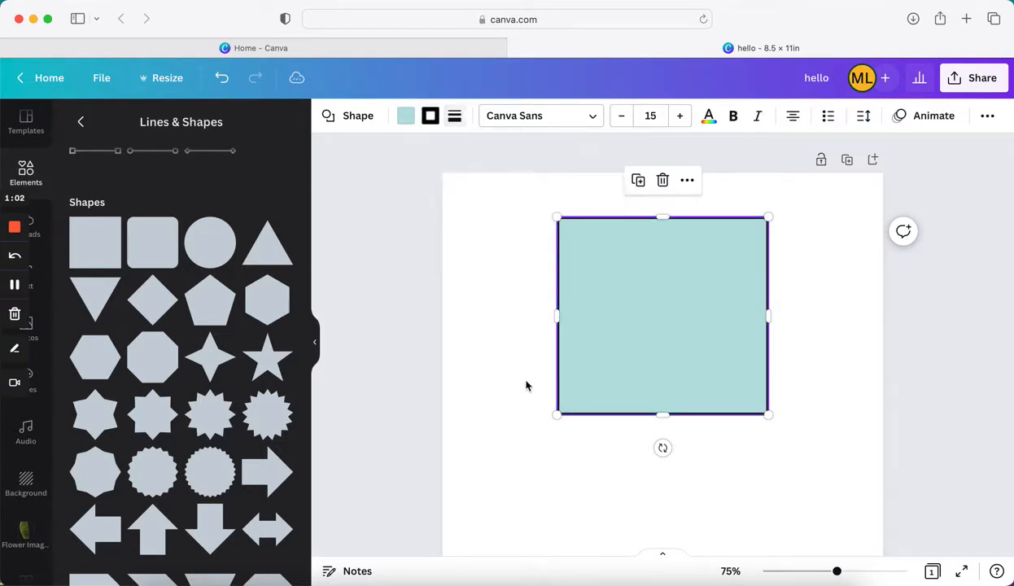
- Try the long-dashed border style on the square
{"action": "left_click", "coordinate": [626, 357]}
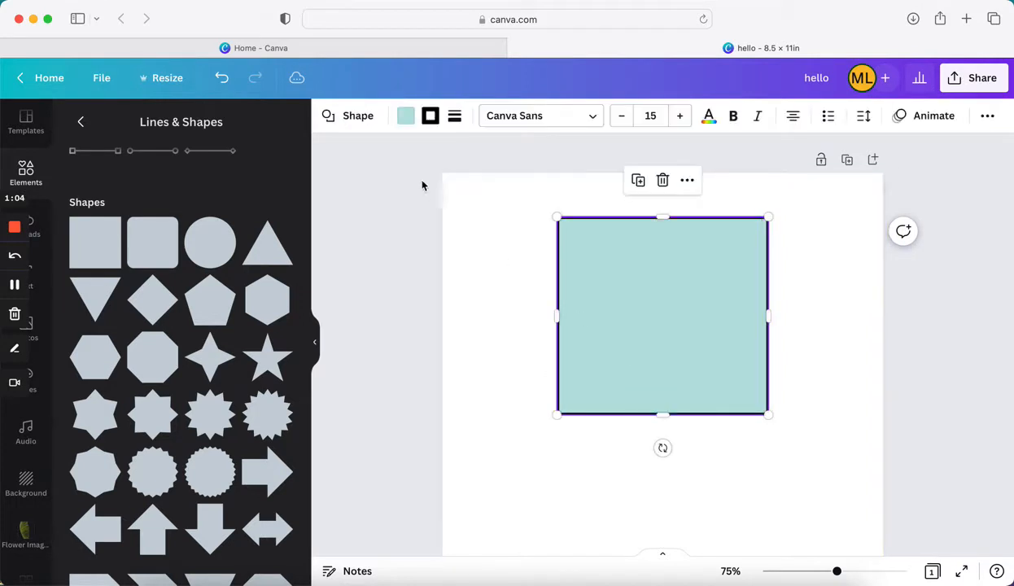
{"action": "left_click", "coordinate": [454, 118]}
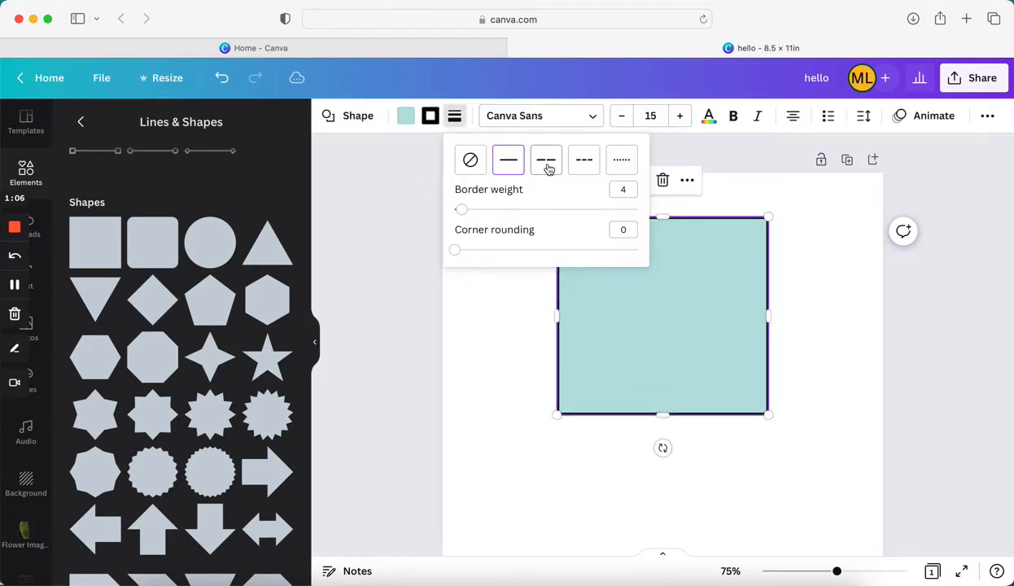
{"action": "left_click", "coordinate": [548, 168]}
{"action": "left_click", "coordinate": [526, 310]}
- Try the dotted border style on the square
{"action": "left_click", "coordinate": [652, 320]}
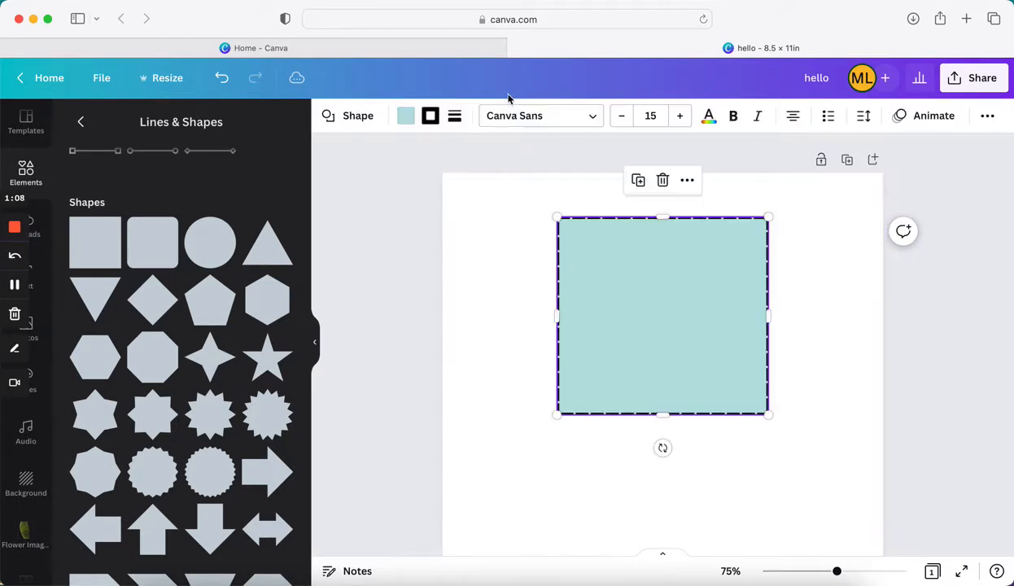
{"action": "left_click", "coordinate": [455, 116]}
{"action": "left_click", "coordinate": [621, 159]}
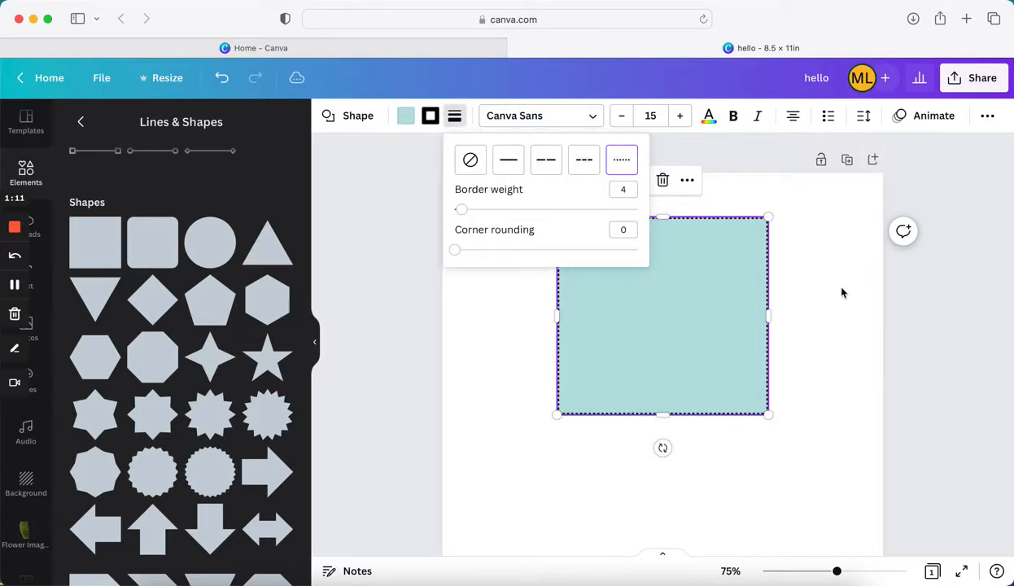
{"action": "left_click", "coordinate": [835, 293]}
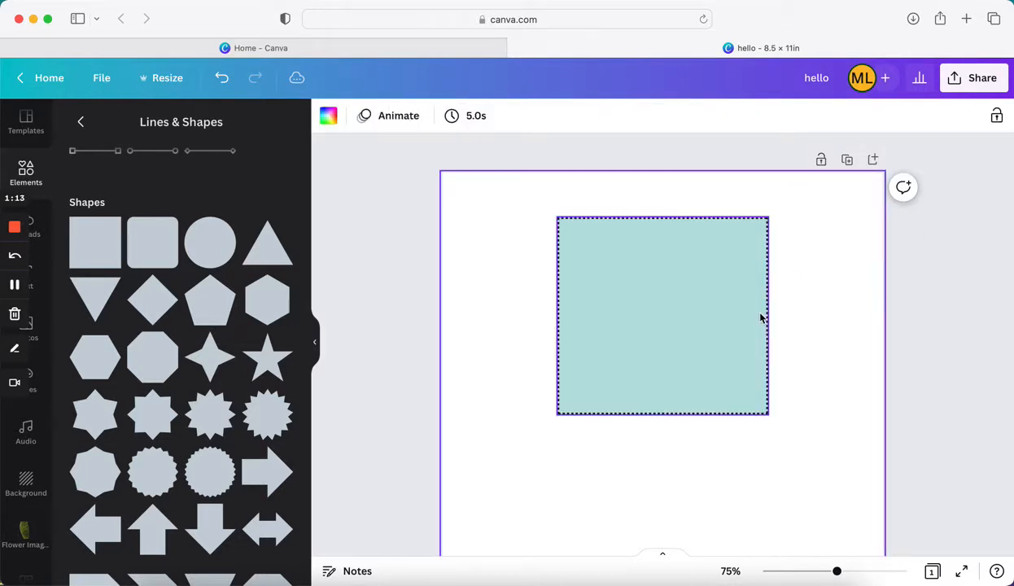
- Set the square's border to a solid line with a border weight of 8
{"action": "left_click", "coordinate": [682, 316]}
{"action": "left_click", "coordinate": [454, 118]}
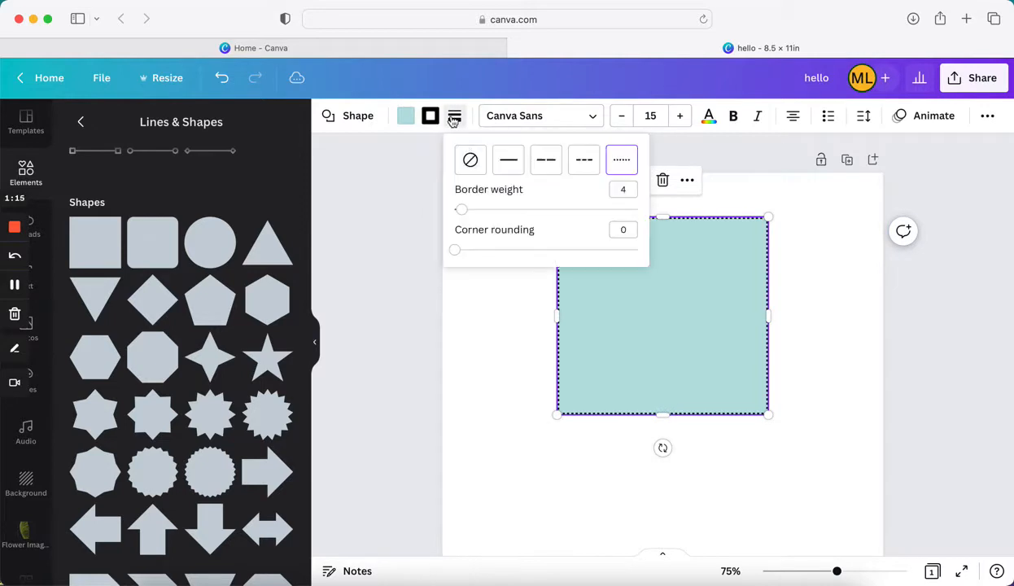
{"action": "left_click", "coordinate": [508, 159]}
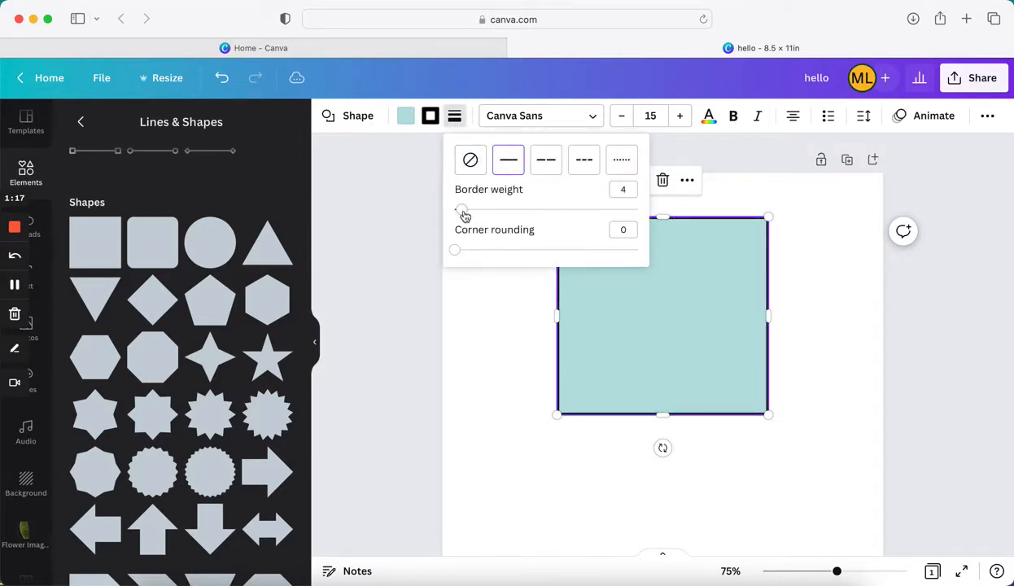
{"action": "mouse_move", "coordinate": [463, 214]}
{"action": "left_mouse_down"}
{"action": "mouse_move", "coordinate": [503, 220]}
{"action": "mouse_move", "coordinate": [471, 223]}
{"action": "left_mouse_up"}
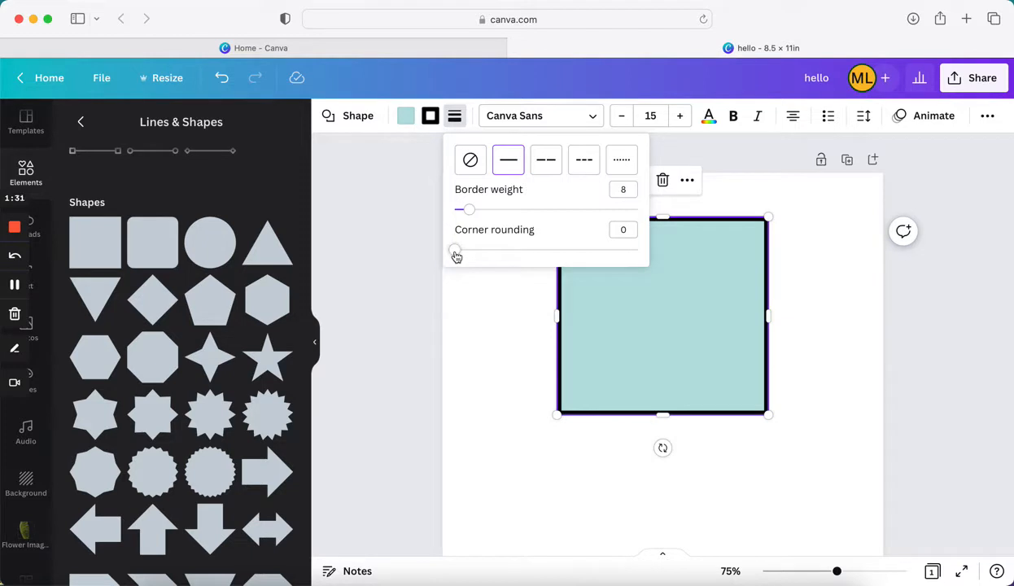
- Try corner rounding values of 100 and 33 on the square
{"action": "left_click_drag", "start_coordinate": [457, 257], "coordinate": [637, 256]}
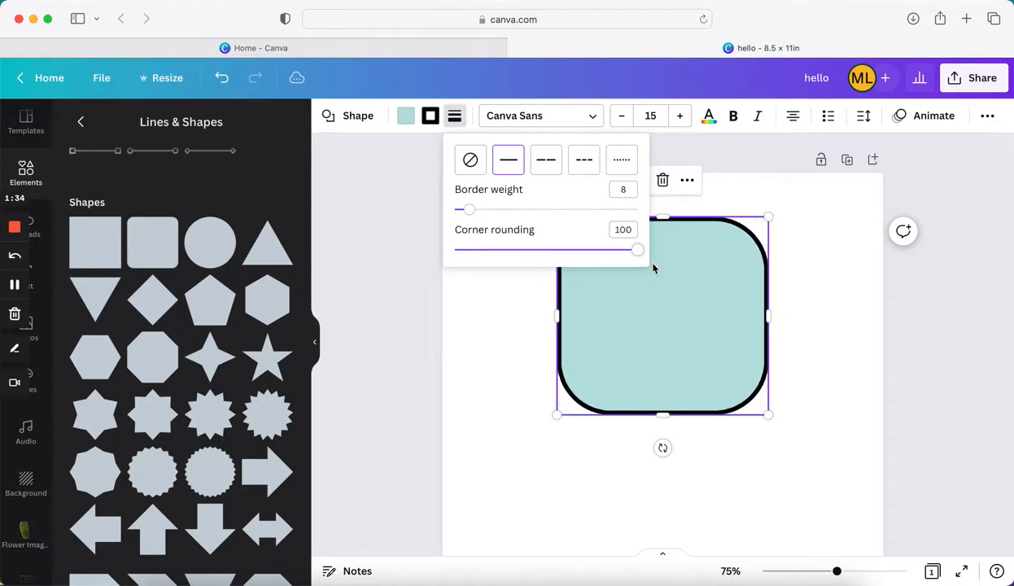
{"action": "left_click", "coordinate": [818, 304]}
{"action": "left_click", "coordinate": [690, 335]}
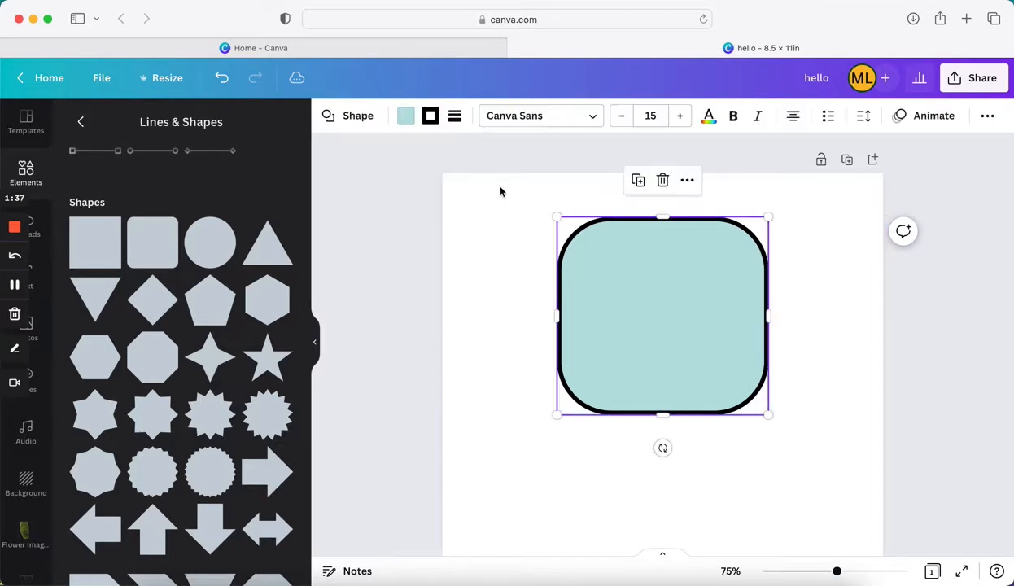
{"action": "left_click", "coordinate": [454, 119]}
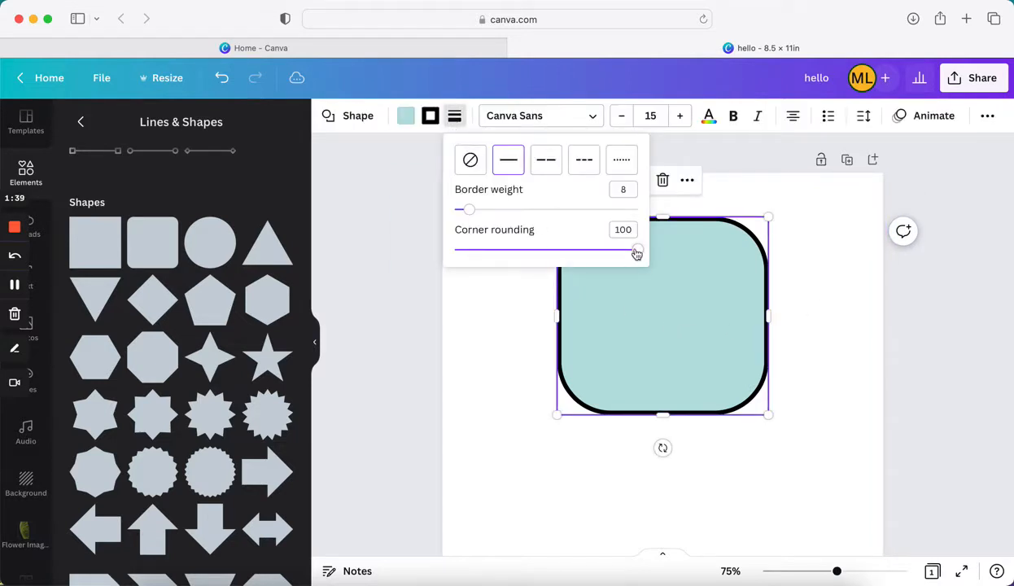
{"action": "left_click_drag", "start_coordinate": [637, 254], "coordinate": [518, 254]}
{"action": "left_click", "coordinate": [512, 378]}
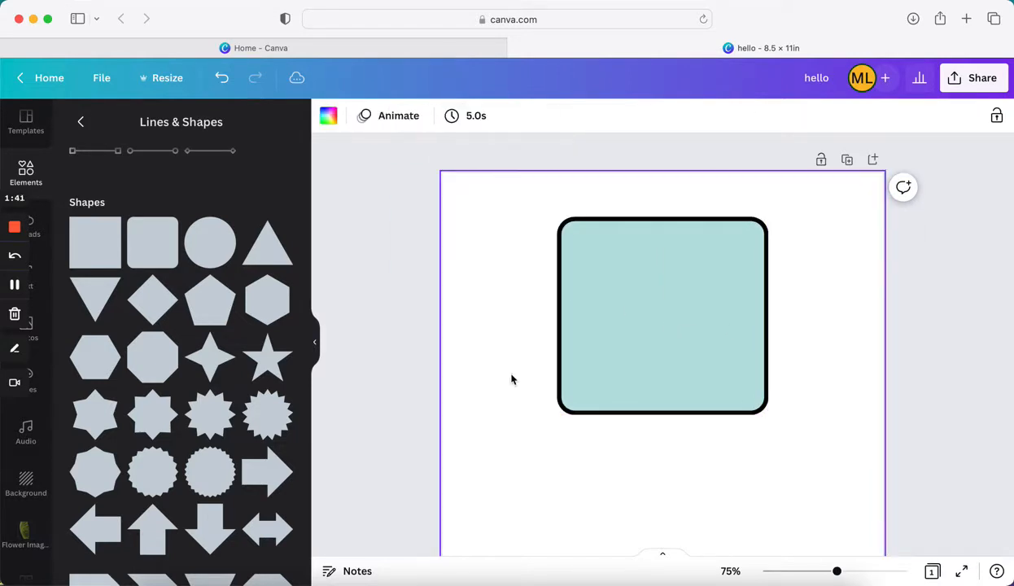
- Set the square's corner rounding to 0 and move the square to the upper right of the page
{"action": "left_click", "coordinate": [583, 319]}
{"action": "left_click", "coordinate": [453, 116]}
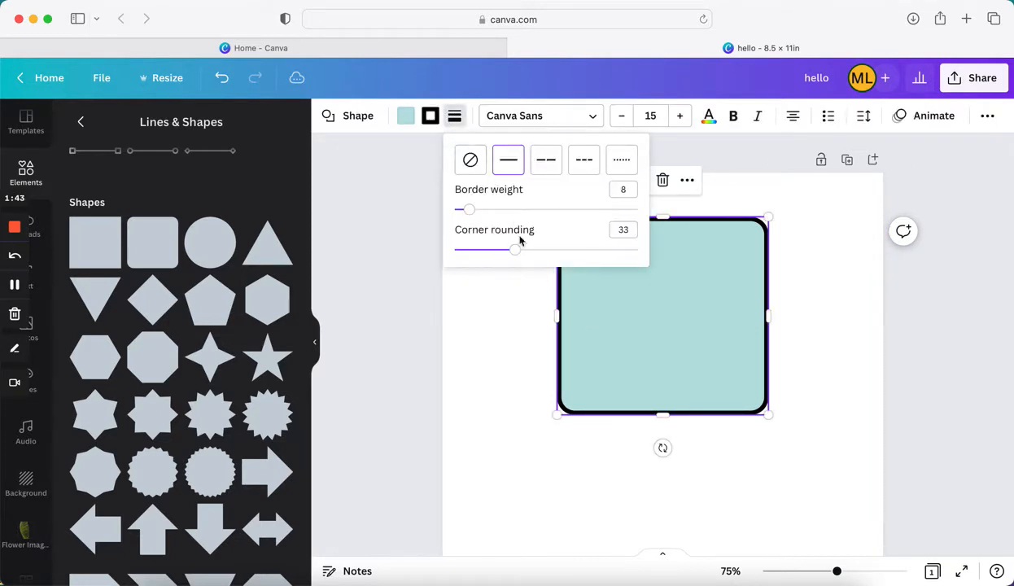
{"action": "left_click_drag", "start_coordinate": [515, 257], "coordinate": [402, 256]}
{"action": "left_click", "coordinate": [481, 329]}
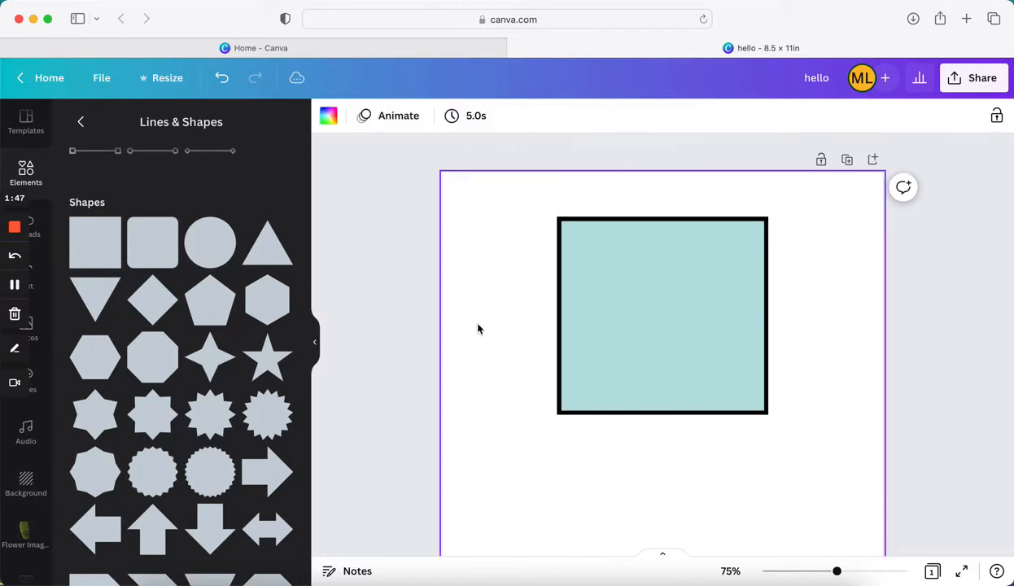
{"action": "left_click_drag", "start_coordinate": [611, 340], "coordinate": [704, 317]}
- Add a rounded square to the left of the bordered square, and remove it by moving it off the page
{"action": "left_click", "coordinate": [145, 244]}
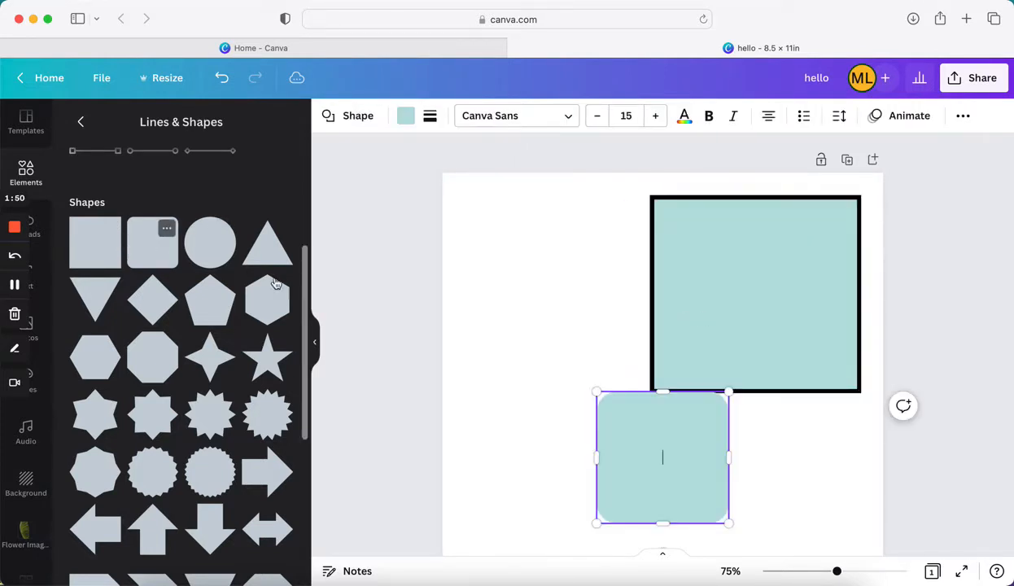
{"action": "left_click_drag", "start_coordinate": [640, 429], "coordinate": [514, 304]}
{"action": "left_click", "coordinate": [542, 233]}
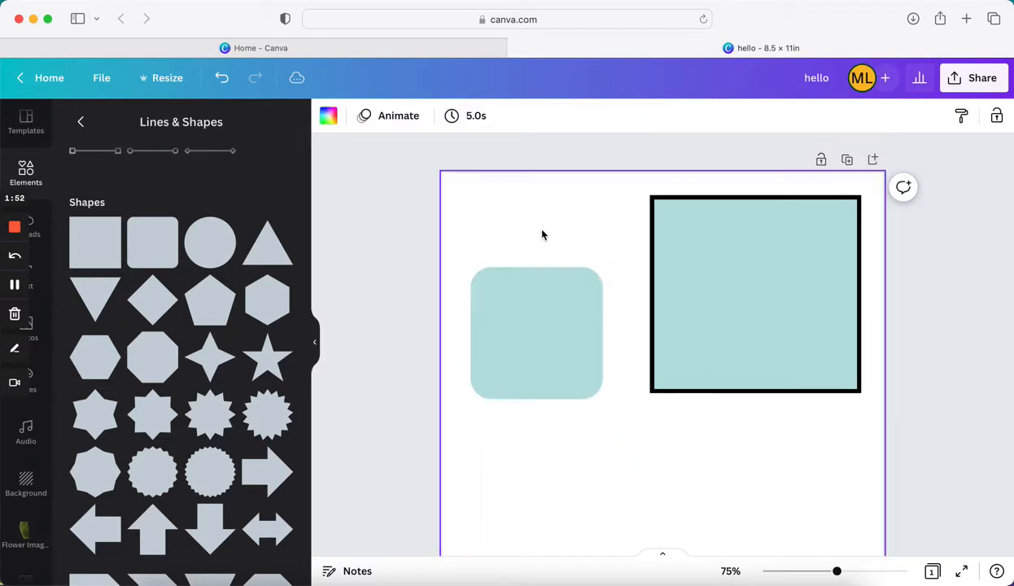
{"action": "left_click", "coordinate": [540, 341]}
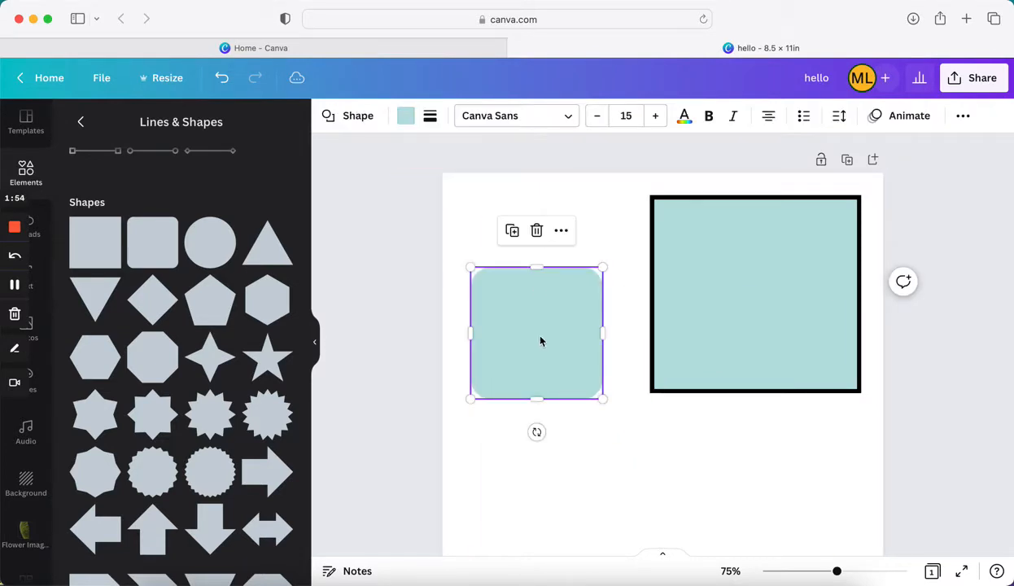
{"action": "left_click_drag", "start_coordinate": [540, 341], "coordinate": [372, 335]}
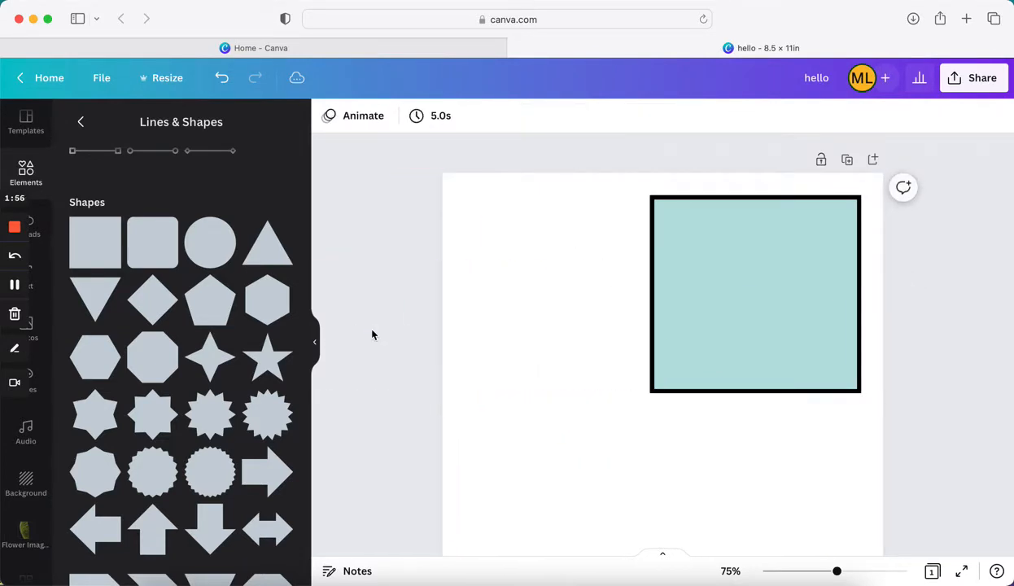
- Add the many-pointed starburst shape to the left of the bordered square and give it a solid border
{"action": "left_click", "coordinate": [262, 428]}
{"action": "left_click_drag", "start_coordinate": [677, 476], "coordinate": [566, 360]}
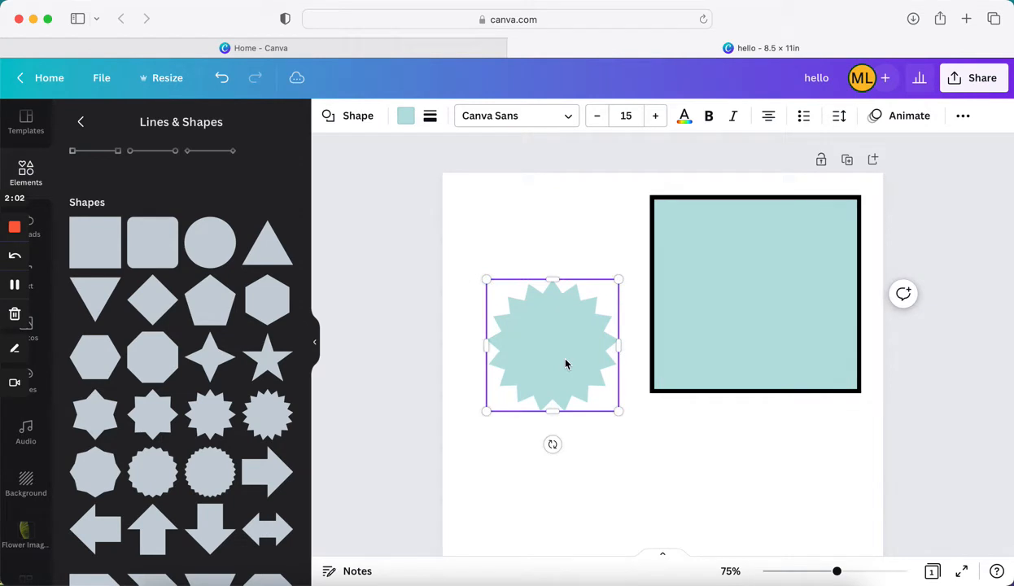
{"action": "left_click", "coordinate": [430, 116]}
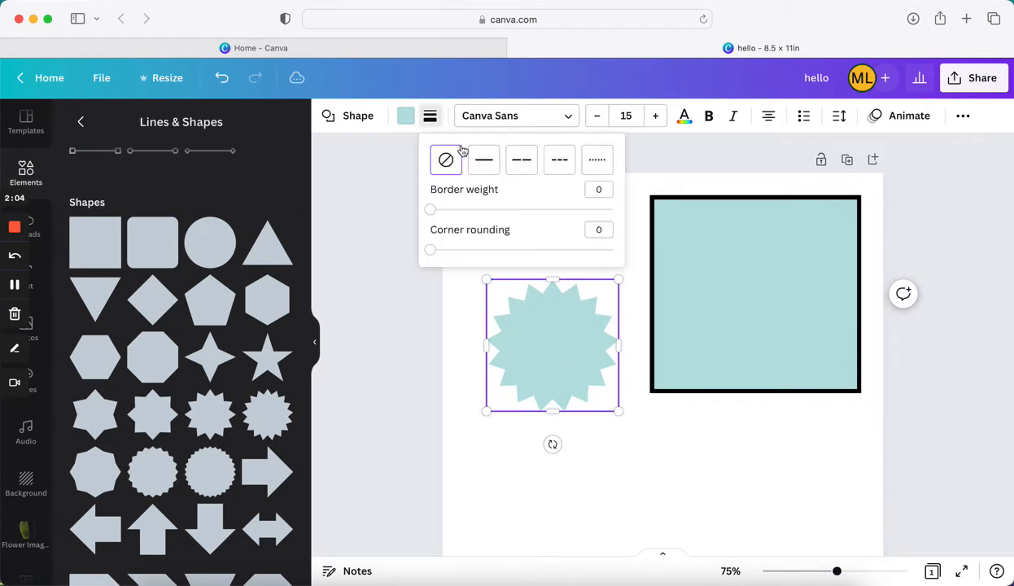
{"action": "left_click", "coordinate": [472, 167]}
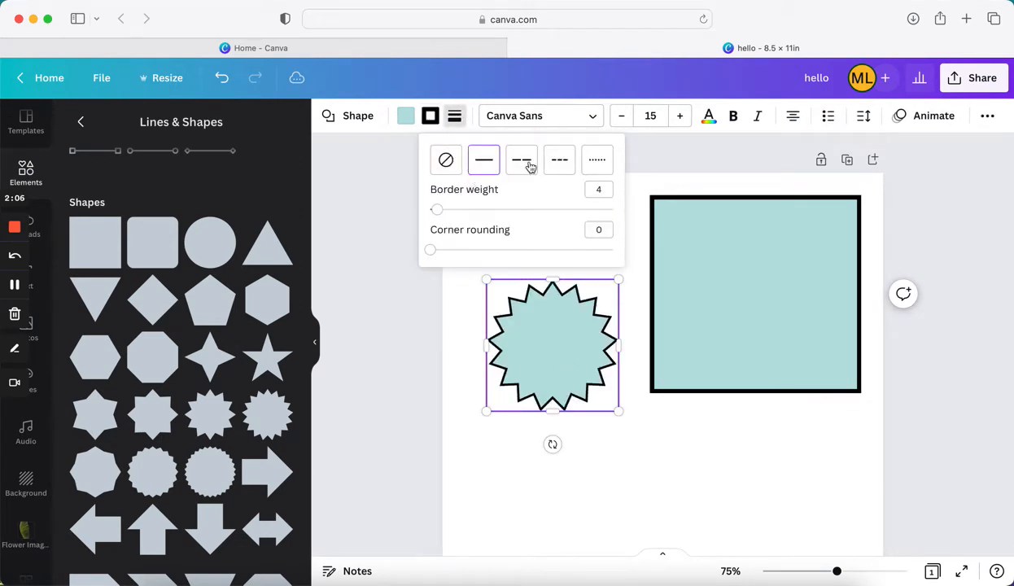
- Try dashed and dotted border styles and a corner rounding of 18 on the starburst, and restore the solid border and rounding of 0
{"action": "left_click", "coordinate": [559, 165]}
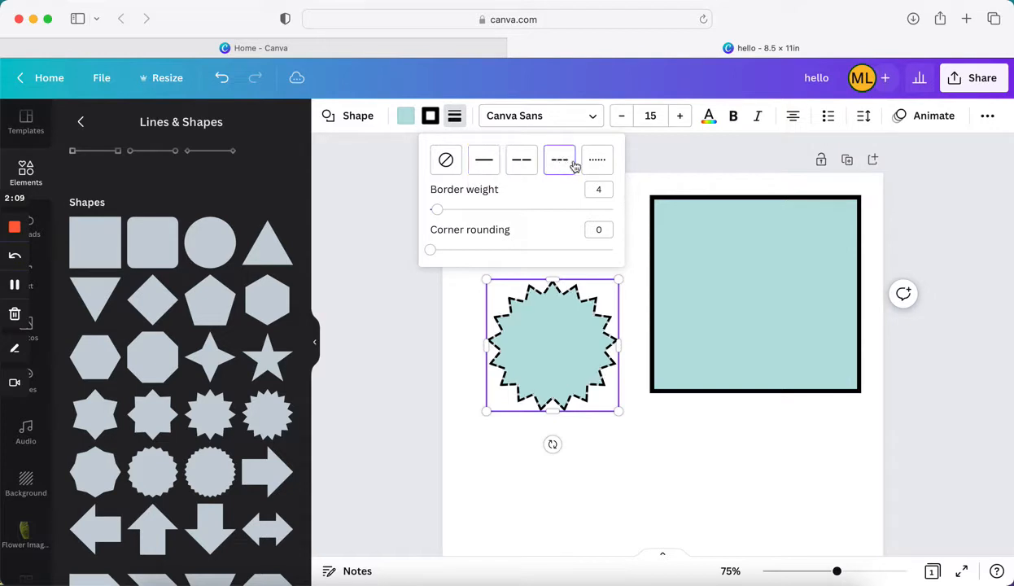
{"action": "left_click", "coordinate": [595, 163]}
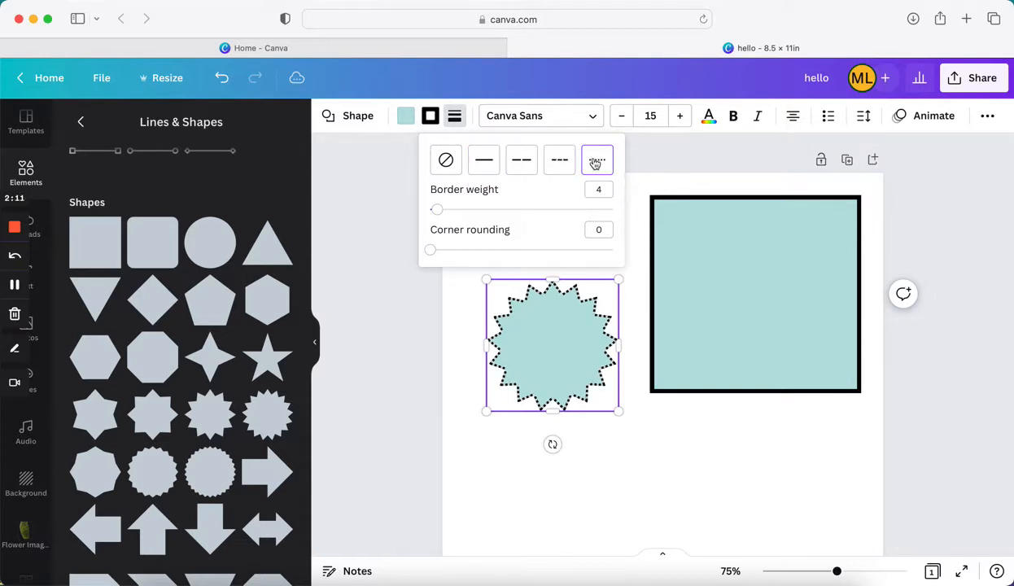
{"action": "left_click", "coordinate": [522, 163]}
{"action": "left_click", "coordinate": [482, 164]}
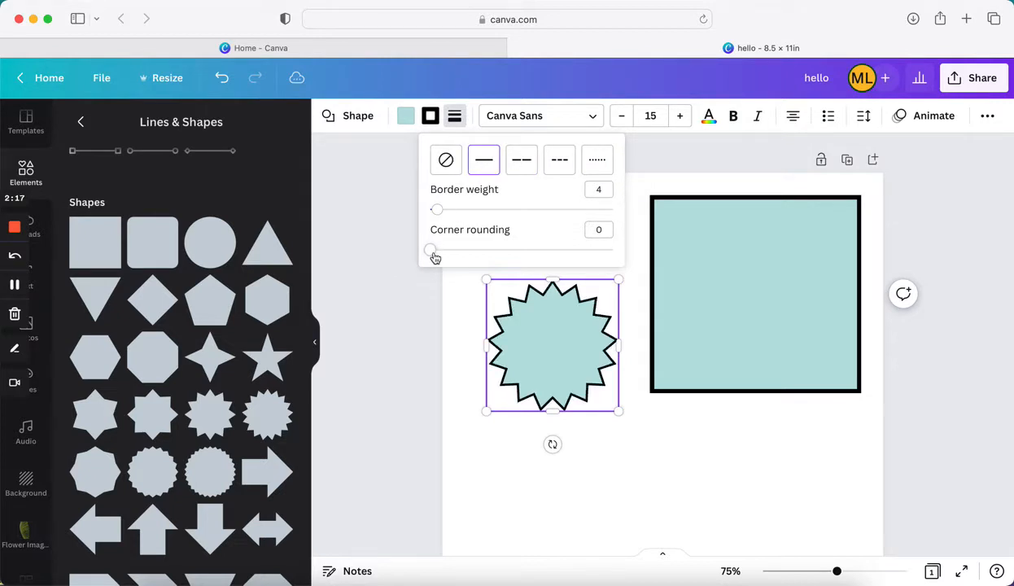
{"action": "left_click_drag", "start_coordinate": [435, 257], "coordinate": [460, 260]}
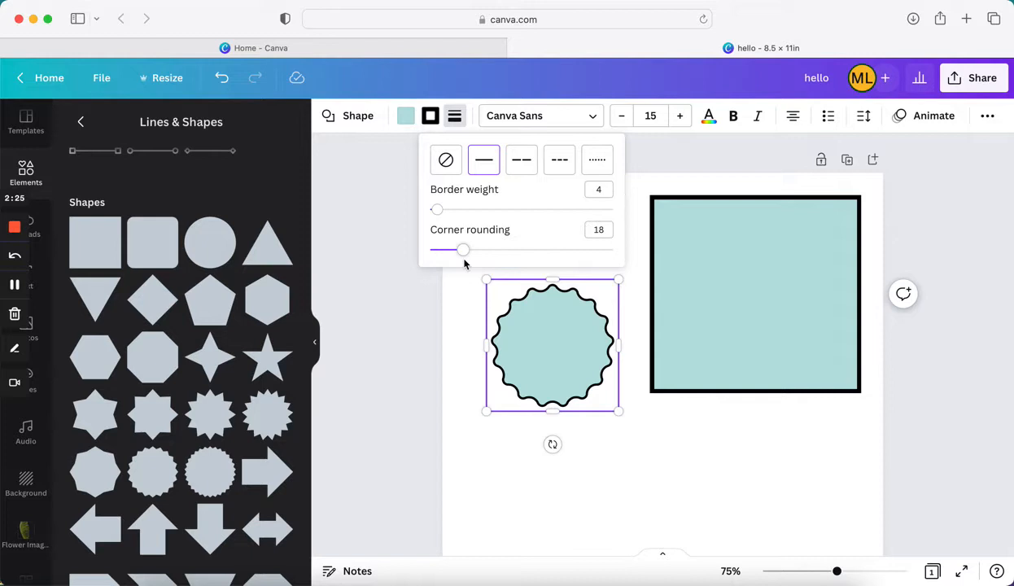
{"action": "left_click_drag", "start_coordinate": [464, 263], "coordinate": [421, 263]}
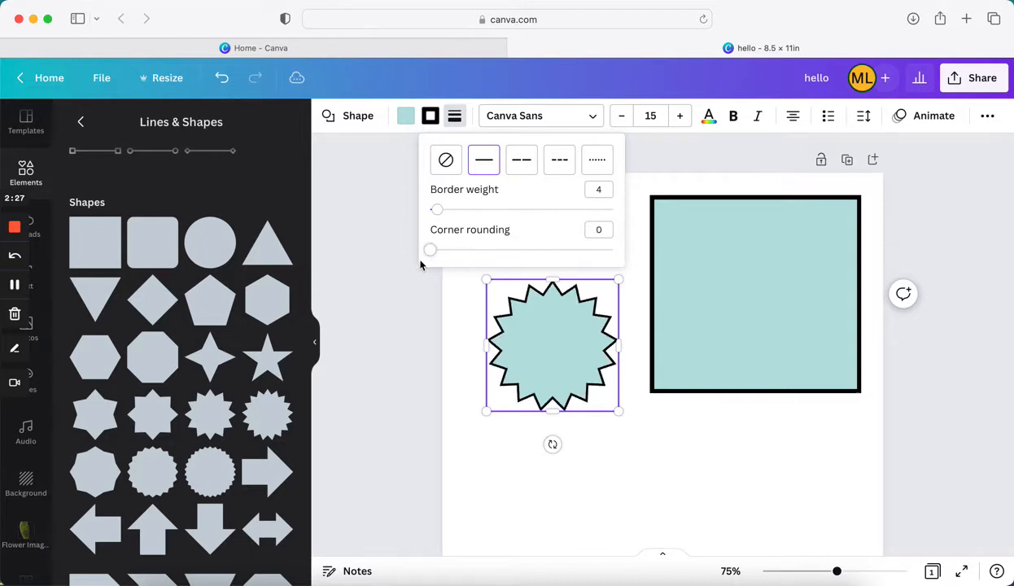
- Remove the starburst shape by moving it off the page
{"action": "left_click", "coordinate": [542, 340]}
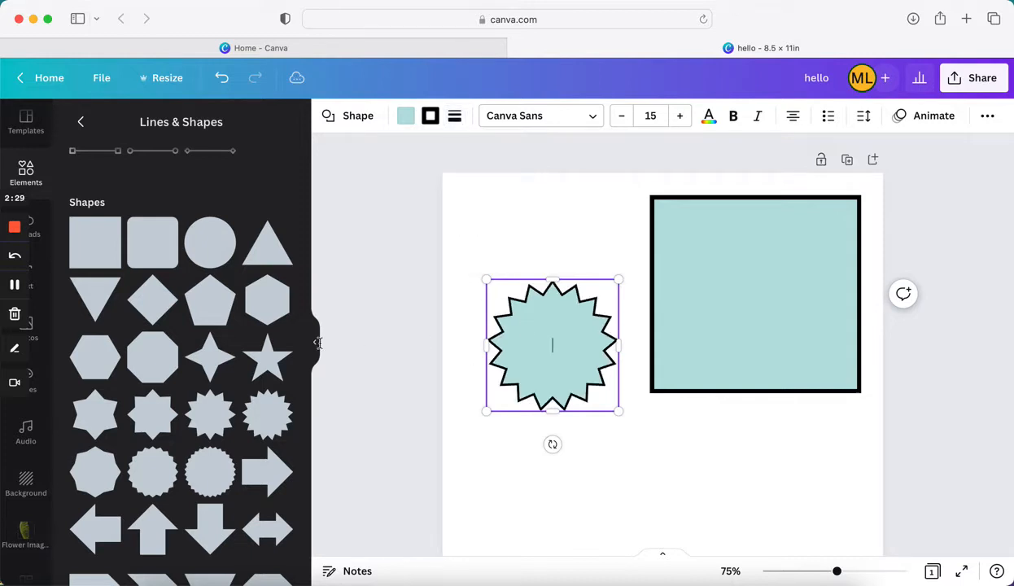
{"action": "left_click_drag", "start_coordinate": [557, 382], "coordinate": [317, 371]}
{"action": "left_click", "coordinate": [629, 363]}
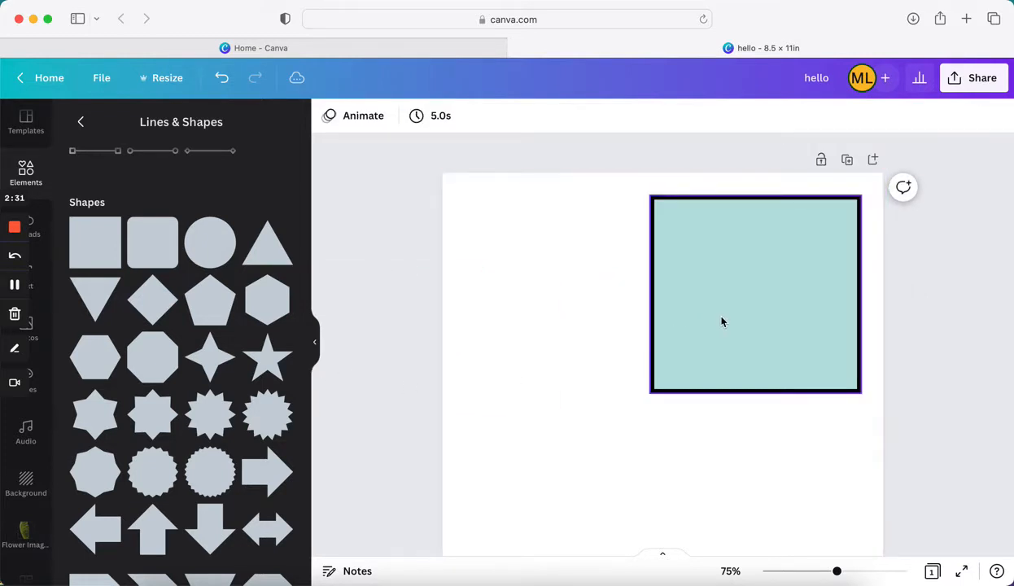
- Move the bordered square toward the middle of the page and add the text "hello" inside it
{"action": "left_click_drag", "start_coordinate": [722, 322], "coordinate": [604, 344]}
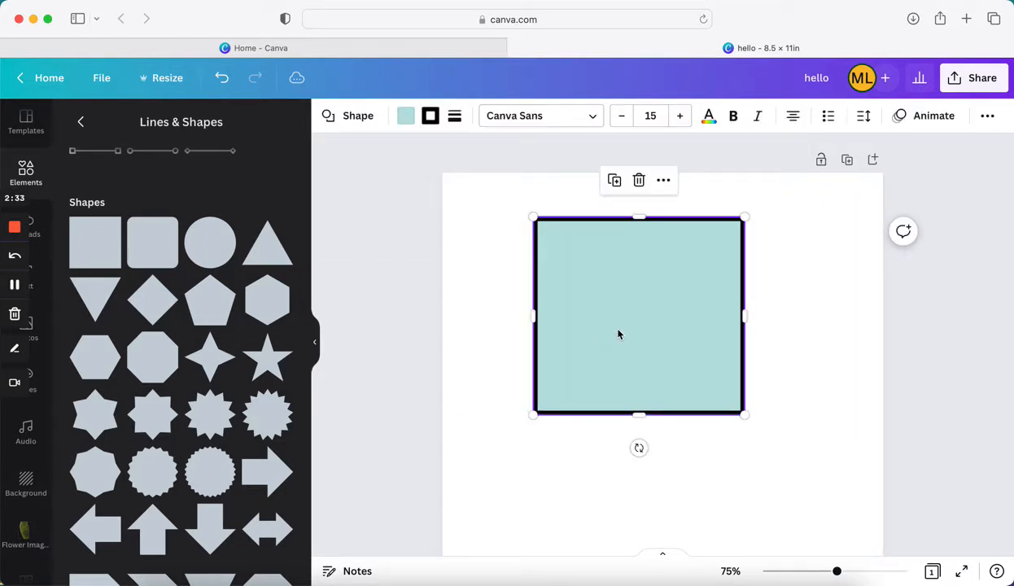
{"action": "left_click", "coordinate": [632, 324]}
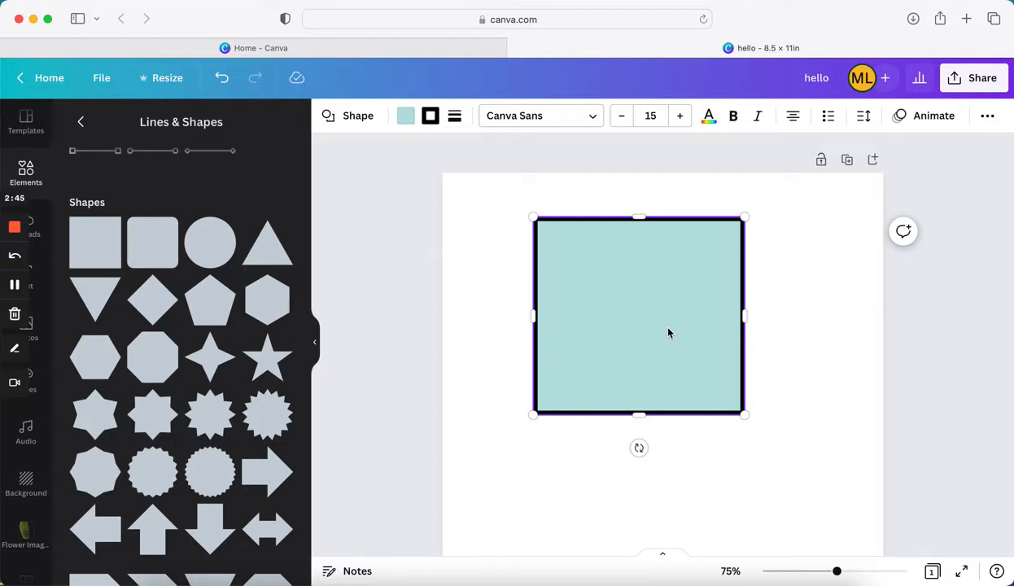
{"action": "type", "text": "hello"}
{"action": "scroll", "coordinate": [639, 316], "scroll_direction": "down", "scroll_amount": 1}
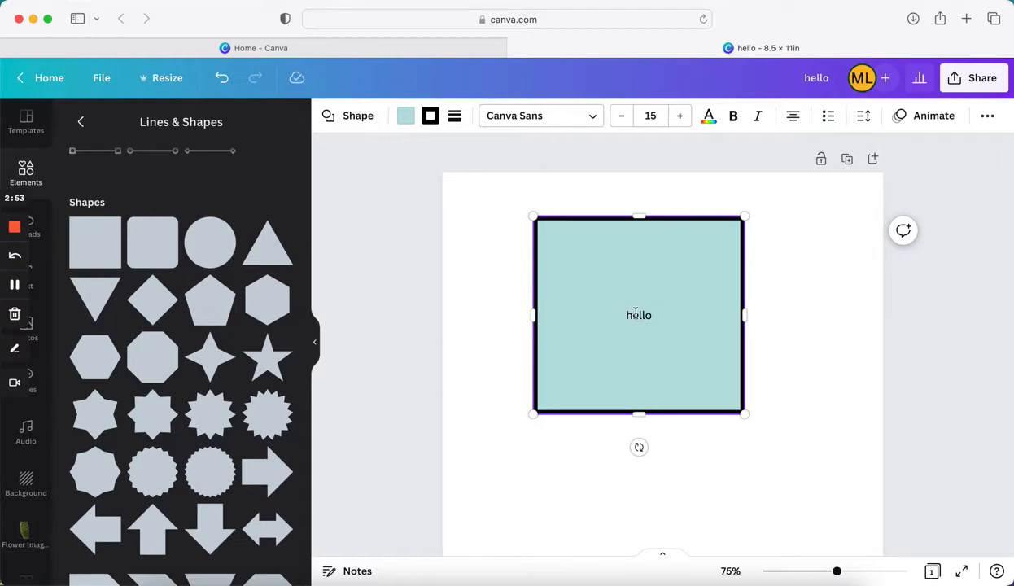
{"action": "scroll", "coordinate": [636, 313], "scroll_direction": "up", "scroll_amount": 1}
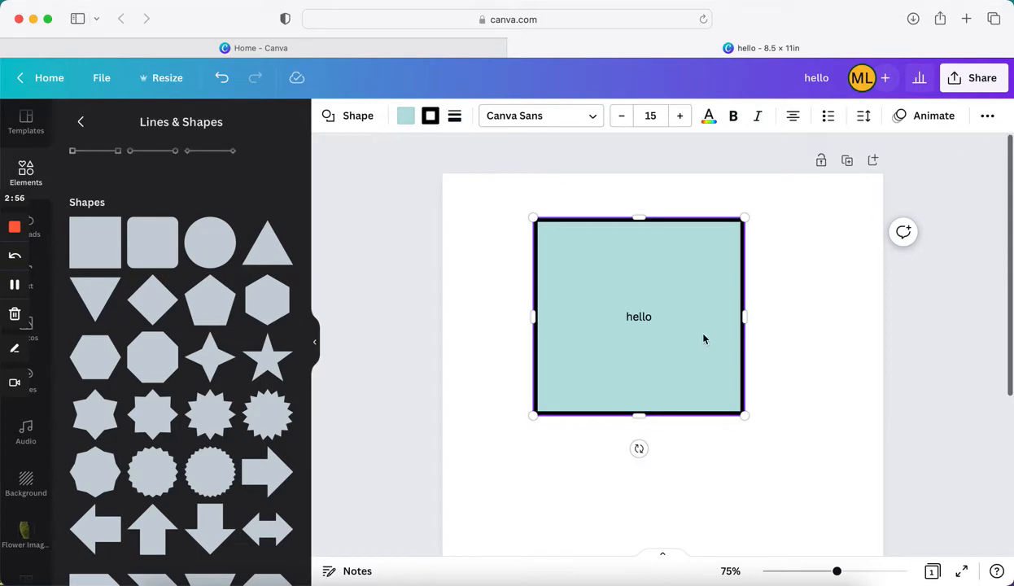
- Set the font size of the square's "hello" text to 24
{"action": "left_click", "coordinate": [653, 116]}
{"action": "left_click", "coordinate": [656, 383]}
{"action": "left_click", "coordinate": [798, 313]}
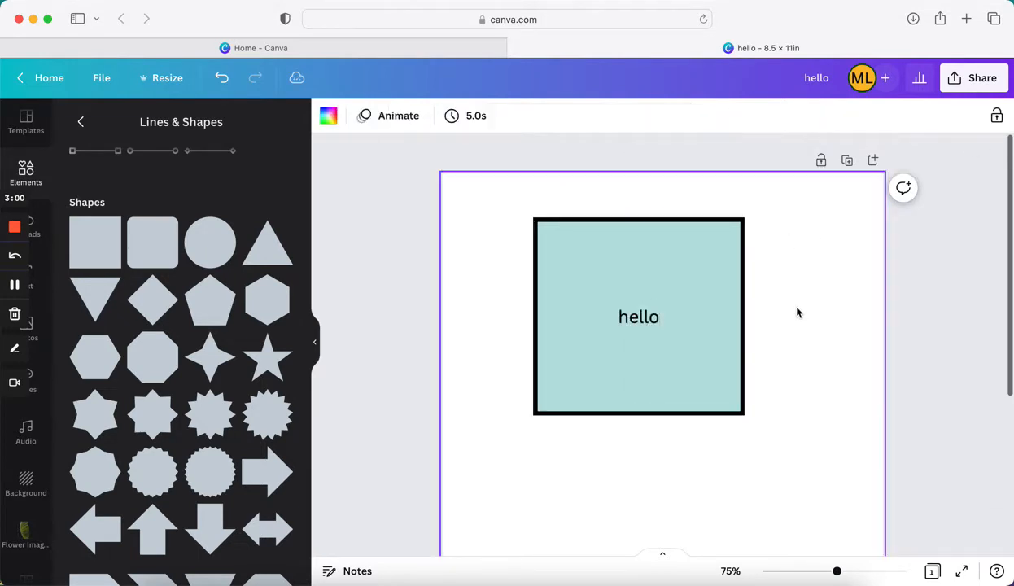
- Try top and bottom vertical alignment for the text in the square, and restore the middle alignment
{"action": "left_click", "coordinate": [668, 274]}
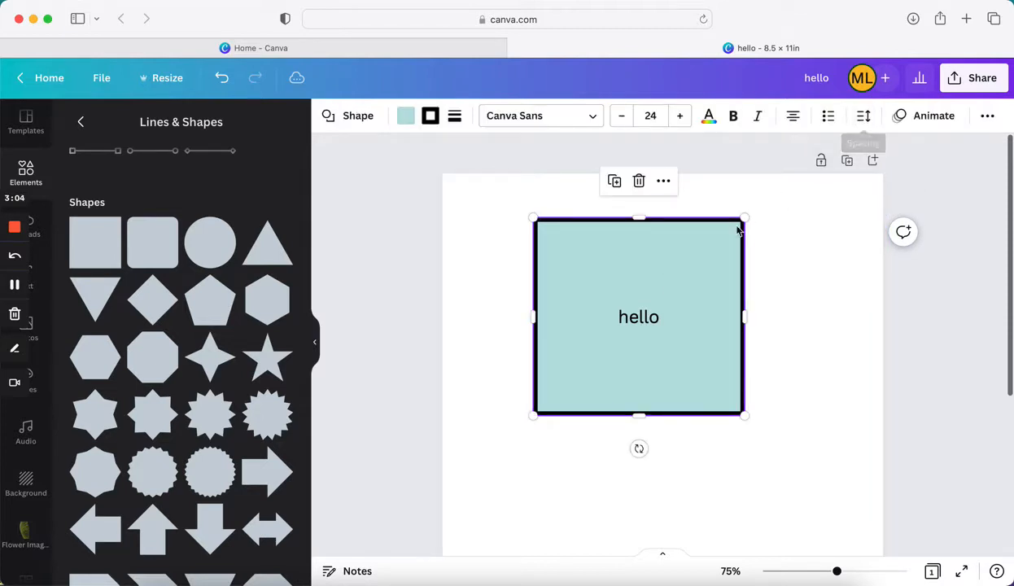
{"action": "left_click", "coordinate": [864, 118]}
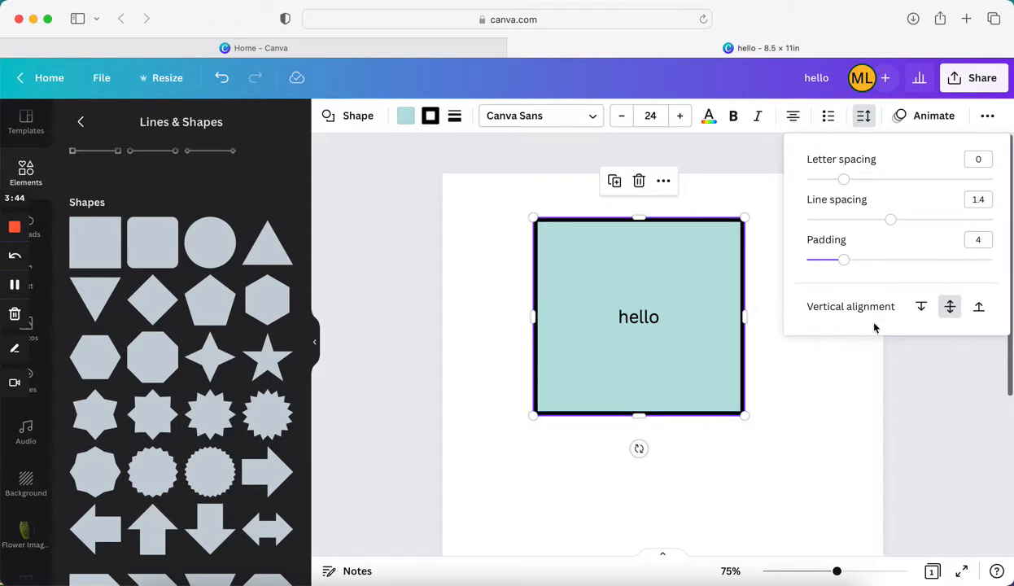
{"action": "left_click", "coordinate": [921, 310]}
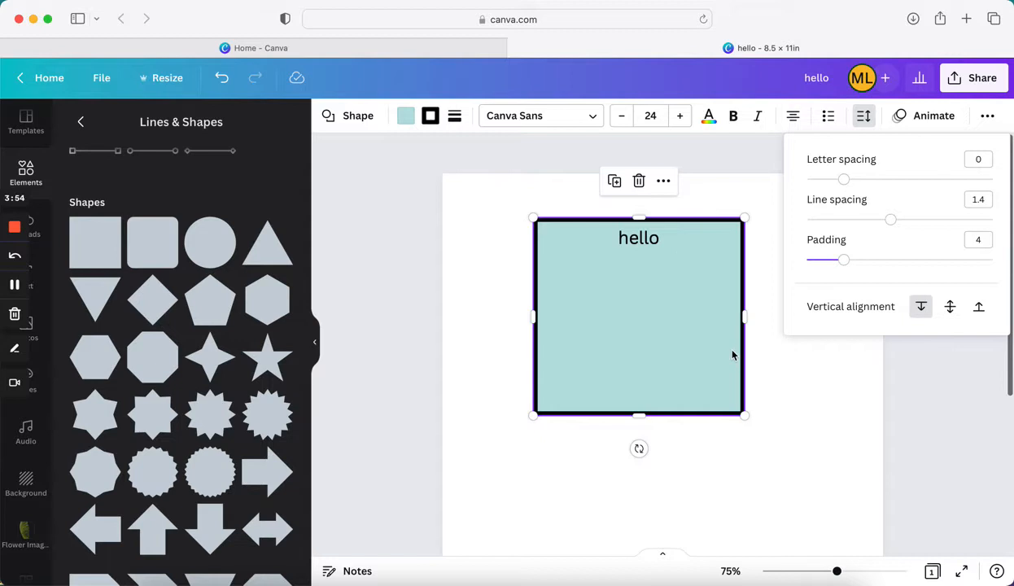
{"action": "left_click", "coordinate": [981, 310]}
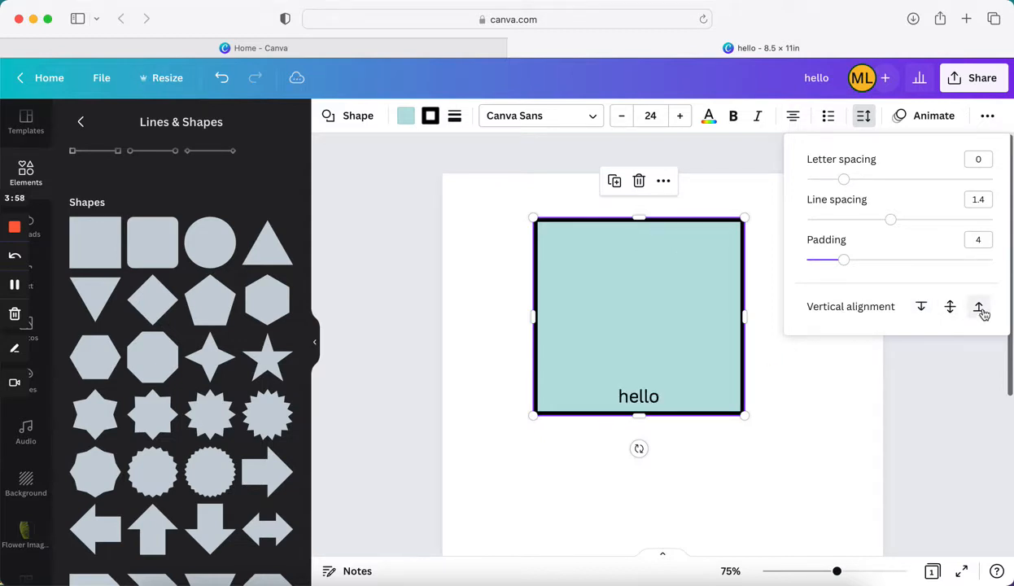
{"action": "left_click", "coordinate": [951, 309]}
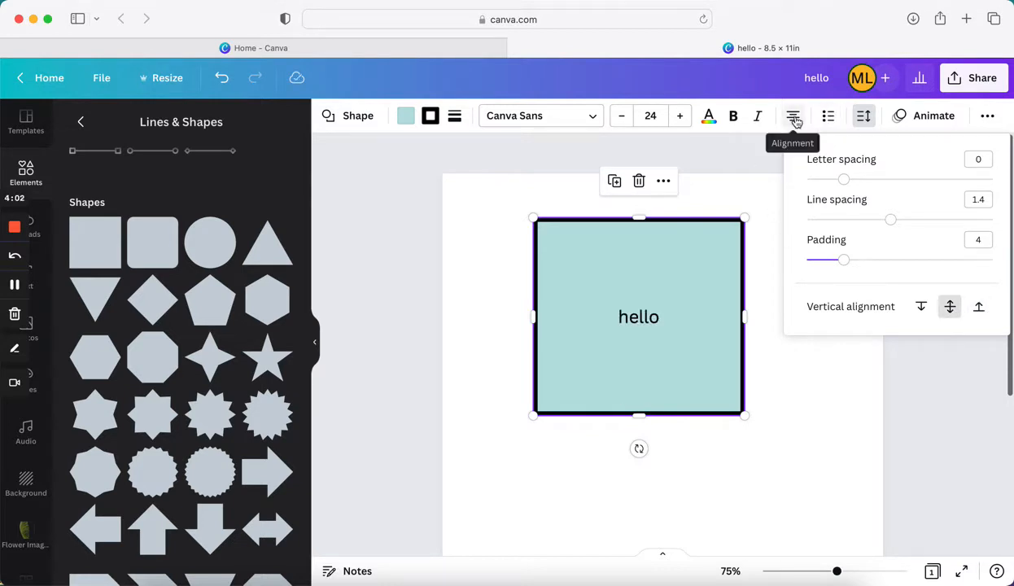
{"action": "left_click", "coordinate": [747, 149]}
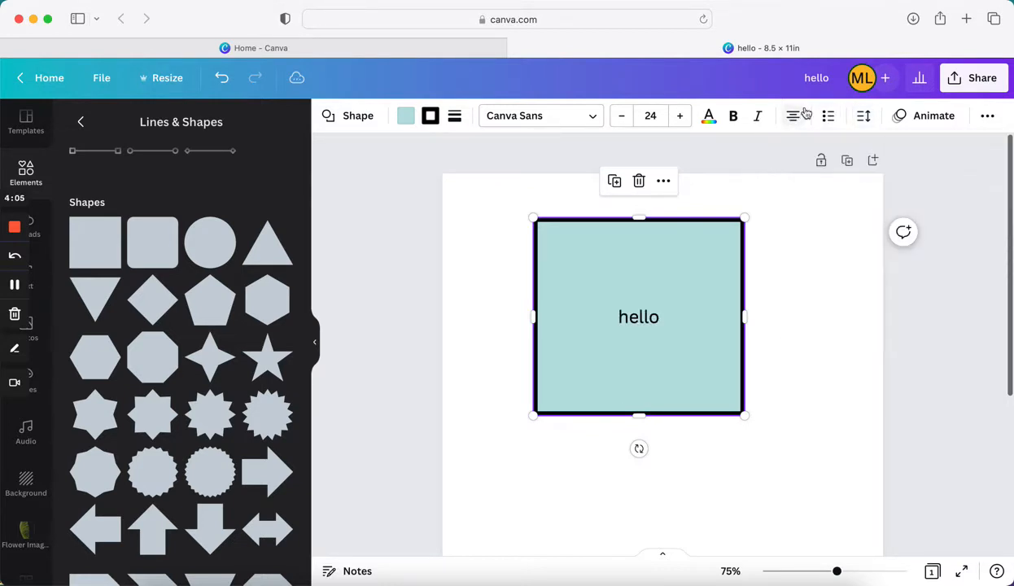
- Try aligning the "hello" text to the square's upper-left corner, and return it to centered and middle alignment
{"action": "left_click", "coordinate": [793, 118]}
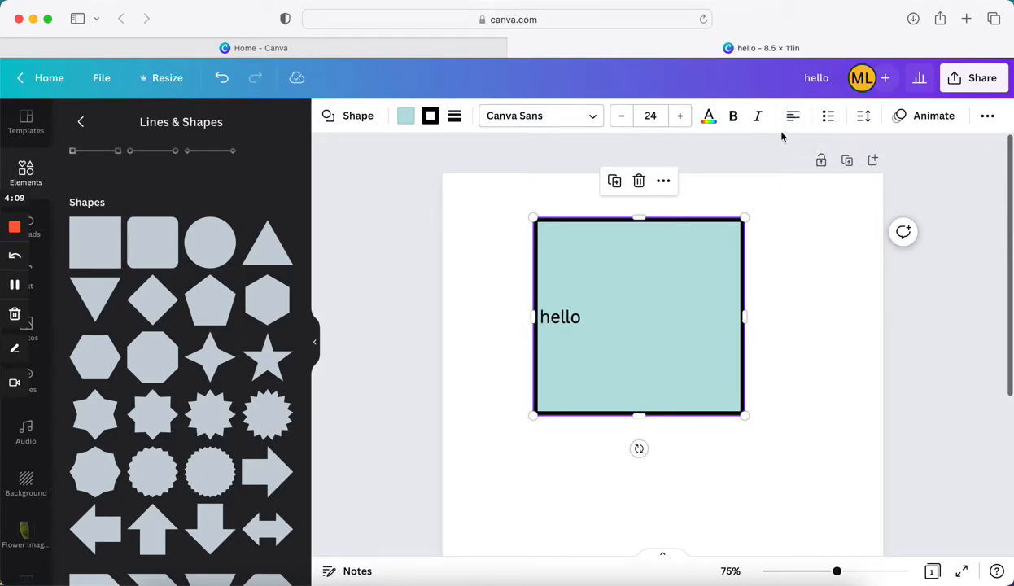
{"action": "left_click", "coordinate": [575, 326]}
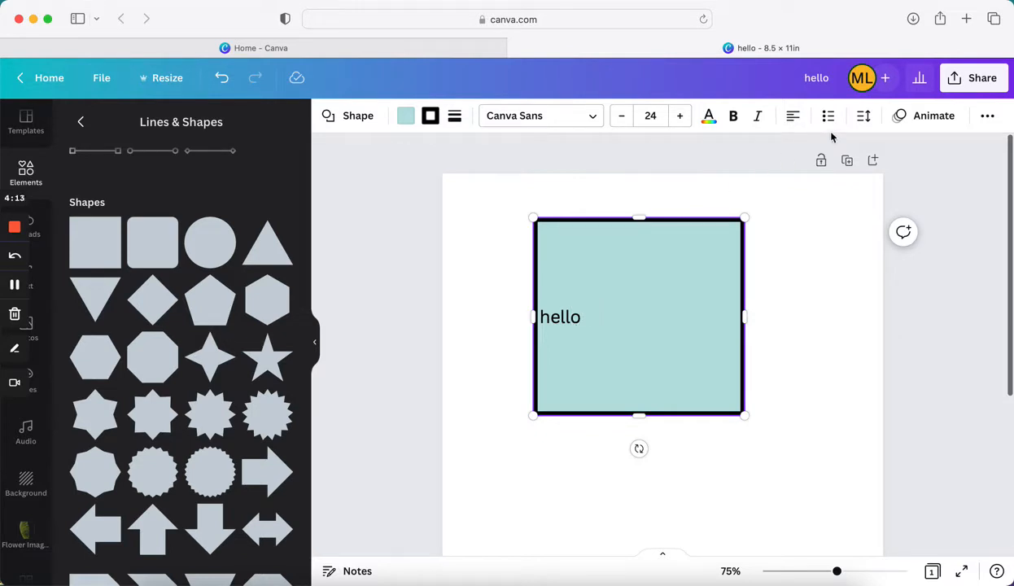
{"action": "left_click", "coordinate": [864, 119]}
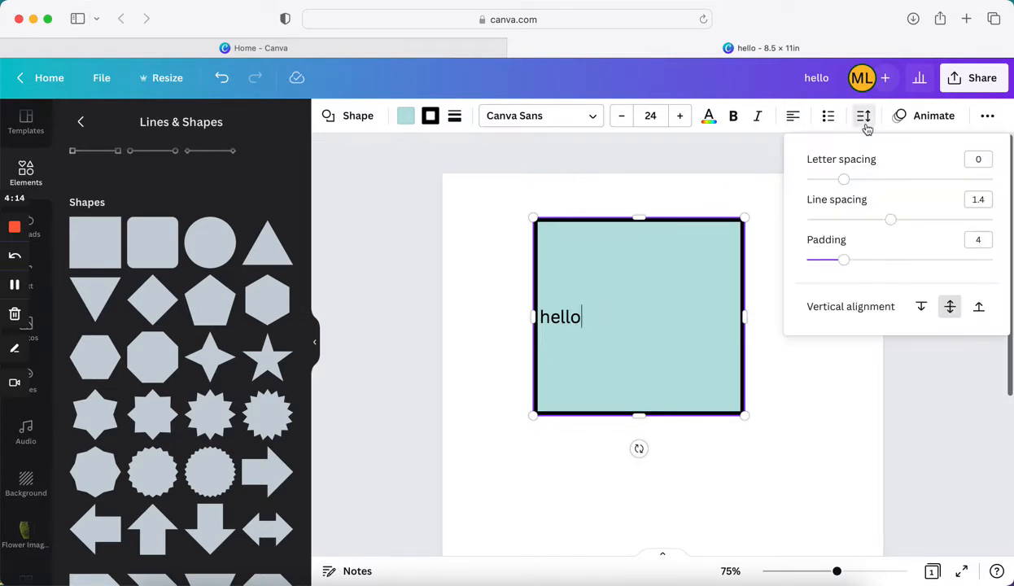
{"action": "left_click", "coordinate": [922, 307]}
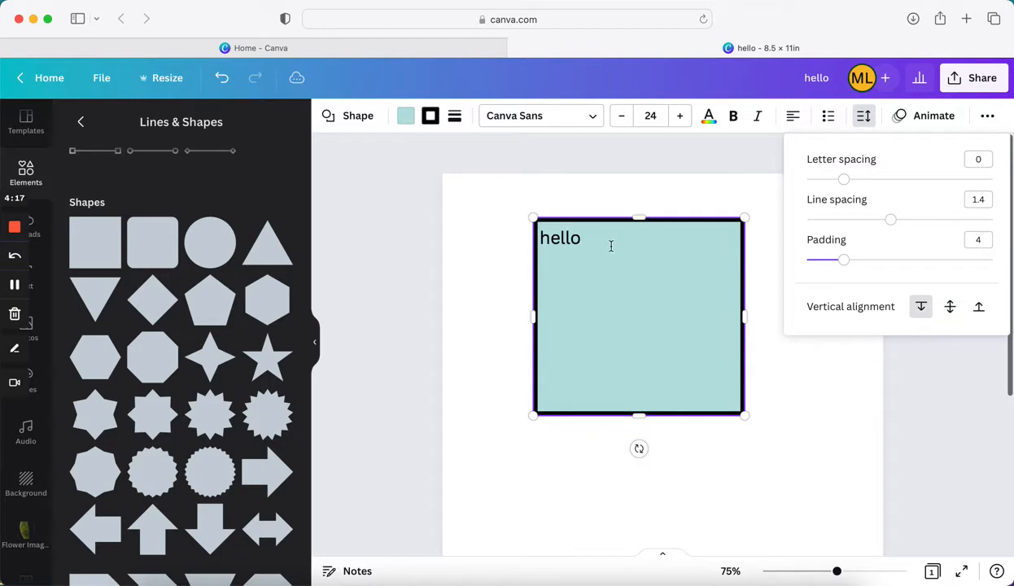
{"action": "type", "text": ","}
{"action": "key", "text": "BackSpace"}
{"action": "left_click", "coordinate": [950, 307]}
{"action": "left_click", "coordinate": [792, 119]}
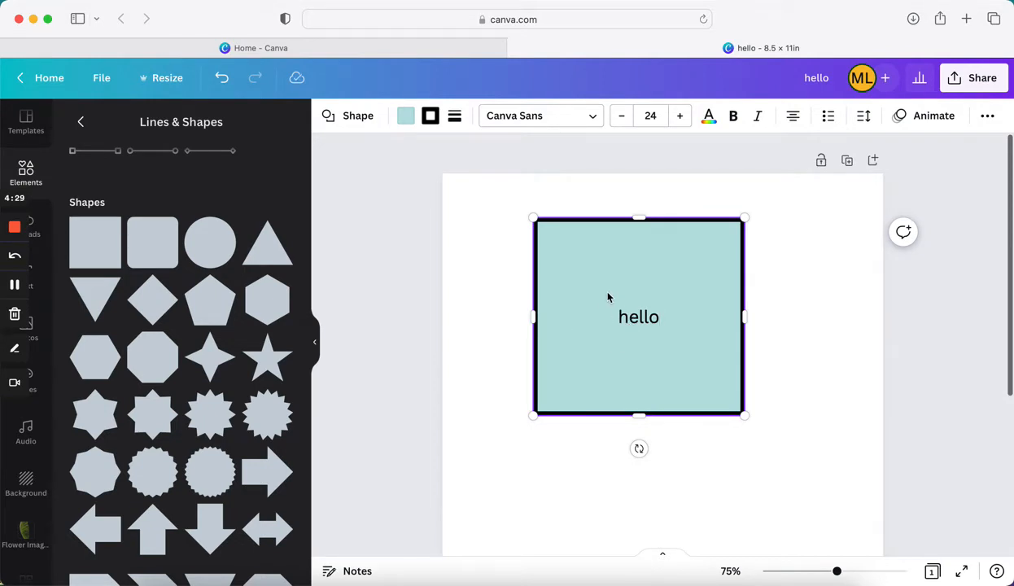
- Move the square with the "hello" text to the right half of the page
{"action": "left_click_drag", "start_coordinate": [607, 294], "coordinate": [640, 305]}
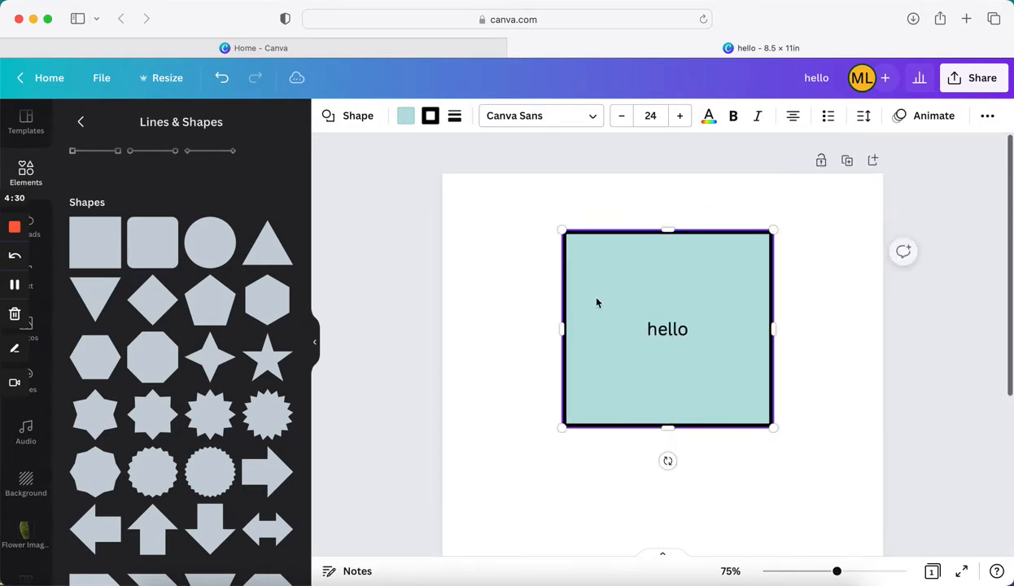
{"action": "left_click", "coordinate": [510, 292]}
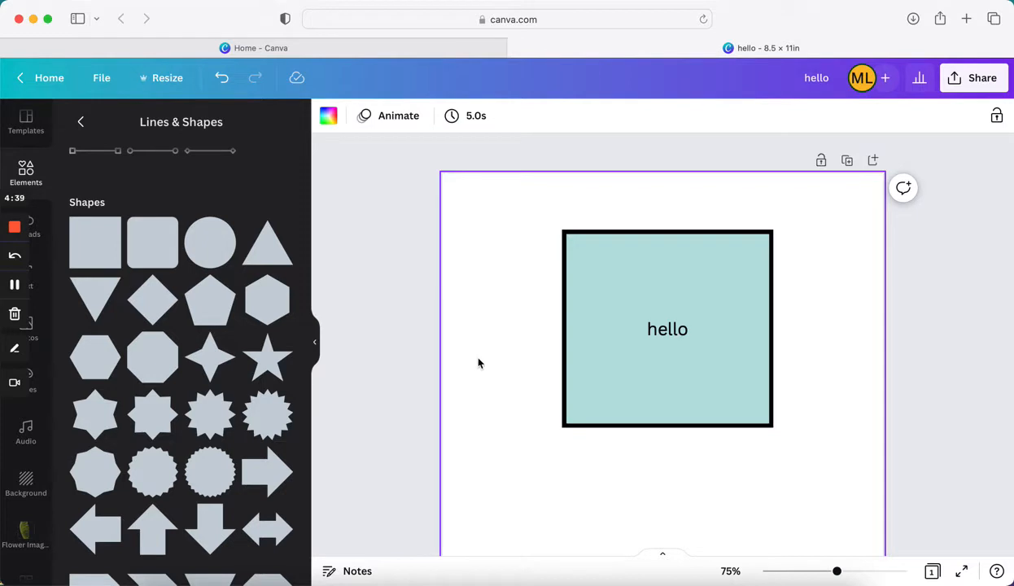
{"action": "left_click", "coordinate": [616, 291]}
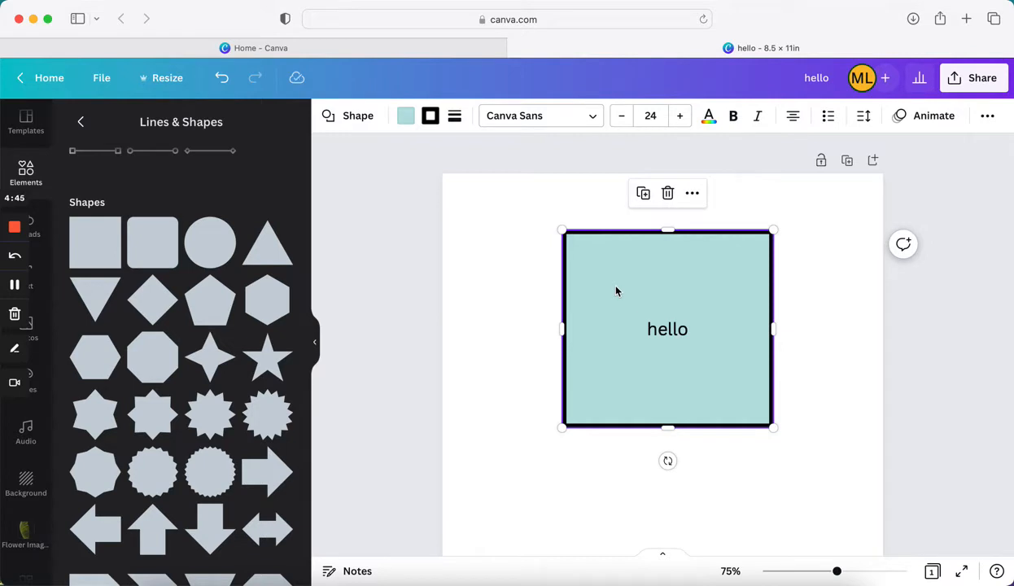
{"action": "left_click", "coordinate": [519, 292]}
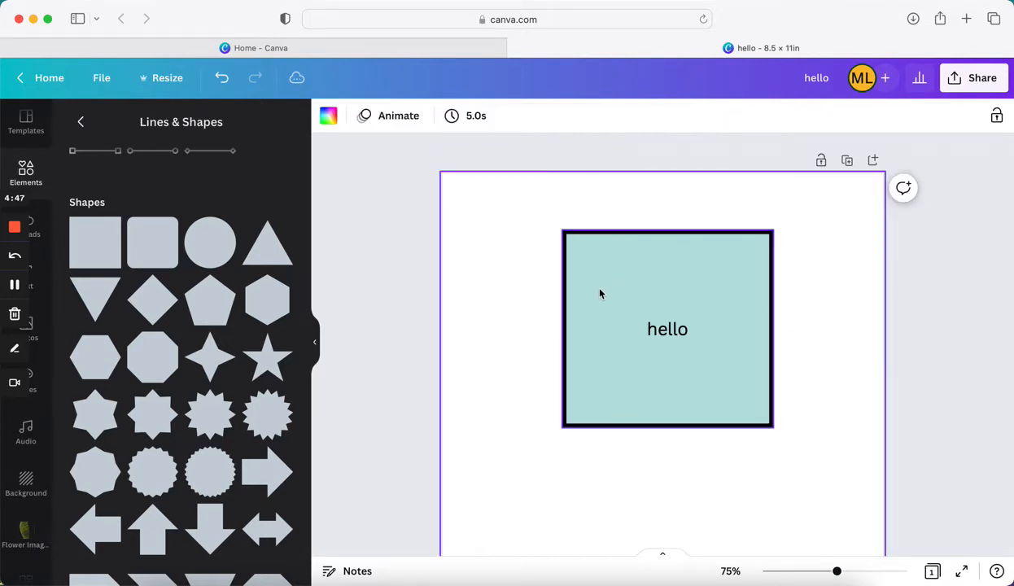
{"action": "left_click_drag", "start_coordinate": [600, 291], "coordinate": [677, 285]}
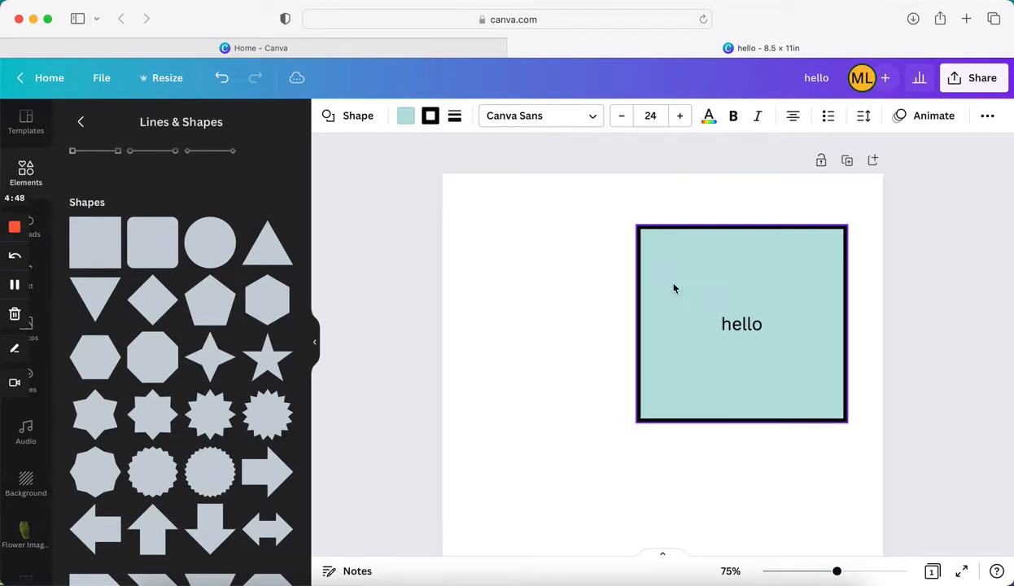
- Add a circle to the left of the square, and remove it by moving it off the page
{"action": "left_click", "coordinate": [211, 245]}
{"action": "left_click_drag", "start_coordinate": [659, 493], "coordinate": [544, 362]}
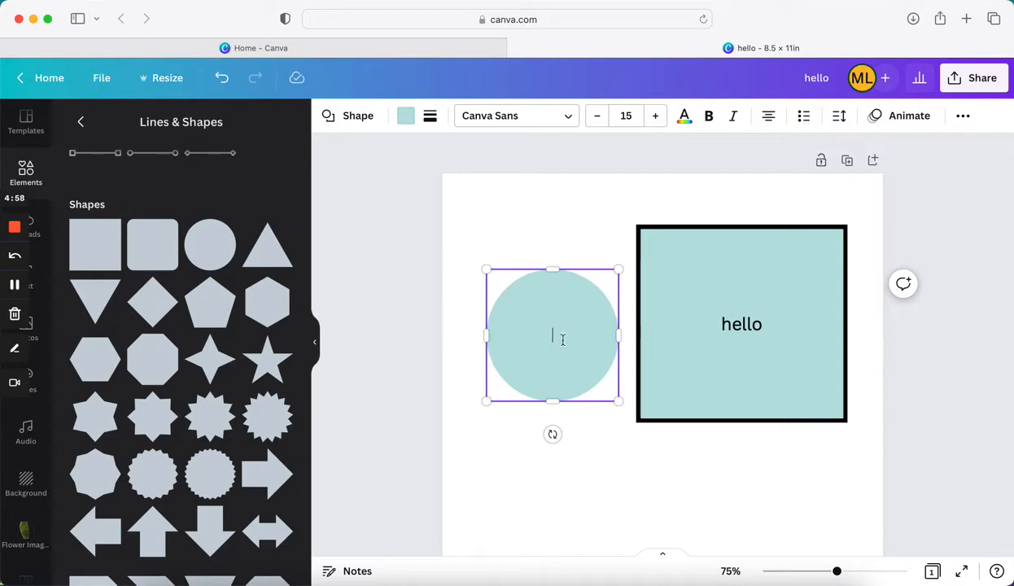
{"action": "left_click", "coordinate": [504, 479]}
{"action": "left_click_drag", "start_coordinate": [521, 319], "coordinate": [351, 319]}
- Center the "hello" square horizontally in the upper part of the page
{"action": "left_click_drag", "start_coordinate": [753, 347], "coordinate": [674, 349]}
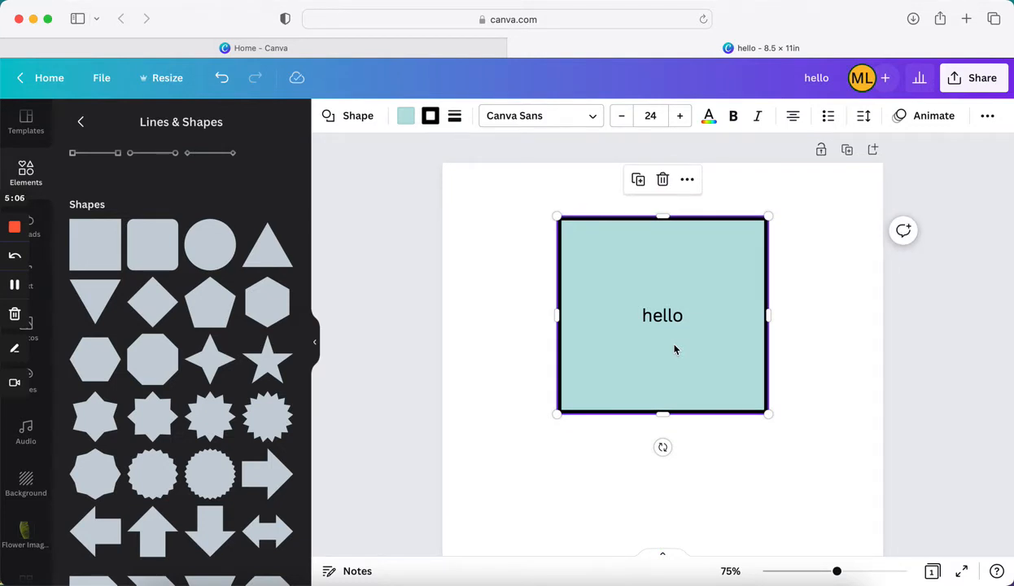
{"action": "scroll", "coordinate": [688, 350], "scroll_direction": "down", "scroll_amount": 1}
{"action": "scroll", "coordinate": [686, 356], "scroll_direction": "up", "scroll_amount": 1}
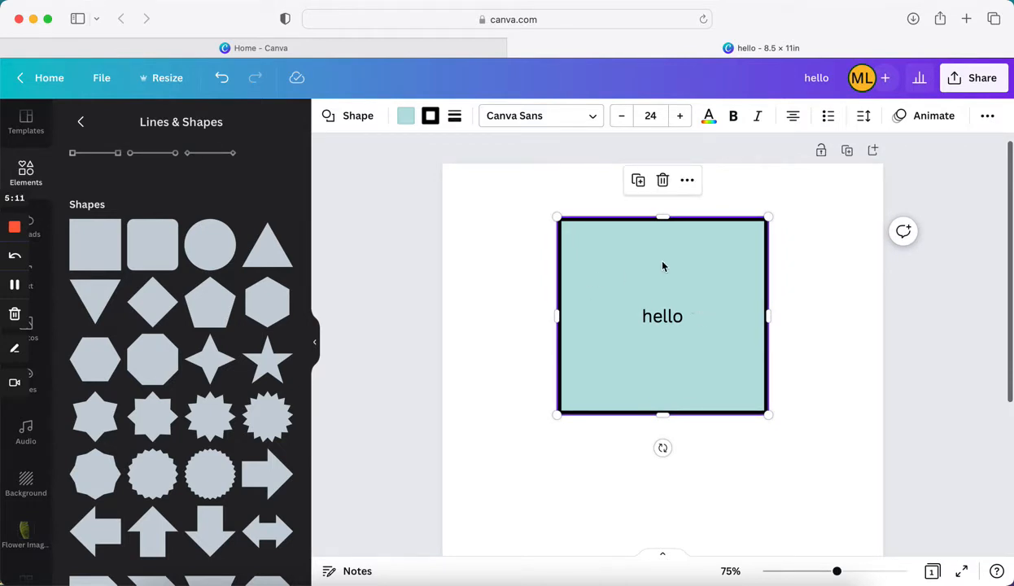
{"action": "scroll", "coordinate": [662, 265], "scroll_direction": "up", "scroll_amount": 1}
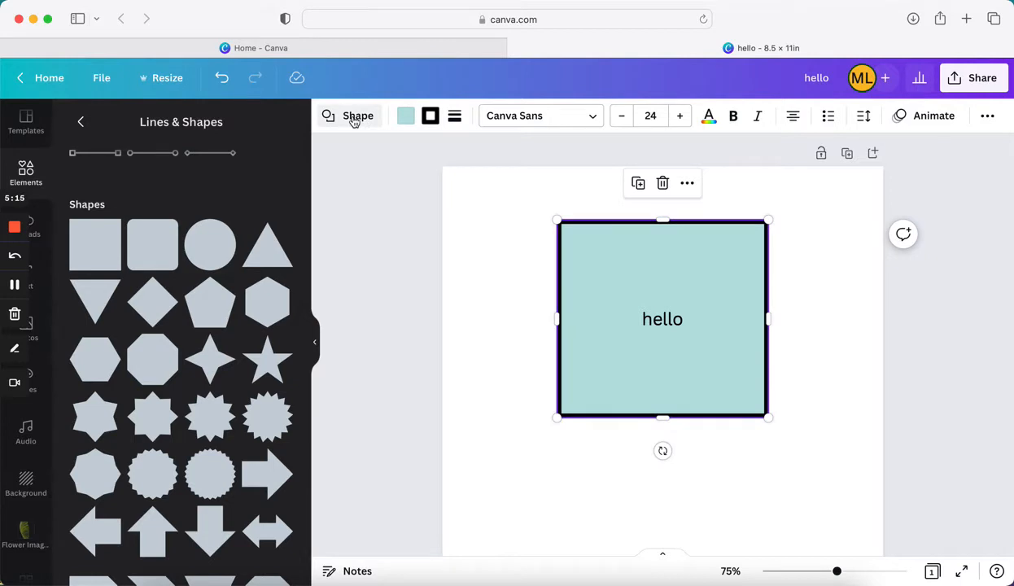
- Change the "hello" square to a circle using the shape swap options
{"action": "left_click", "coordinate": [354, 118]}
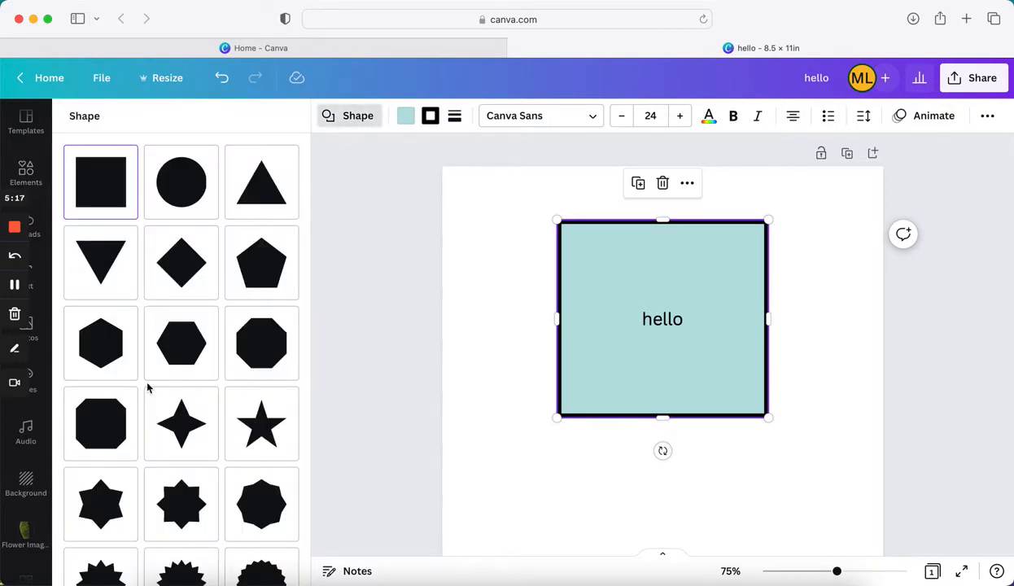
{"action": "scroll", "coordinate": [149, 389], "scroll_direction": "down", "scroll_amount": 3}
{"action": "scroll", "coordinate": [148, 388], "scroll_direction": "down", "scroll_amount": 5}
{"action": "scroll", "coordinate": [148, 388], "scroll_direction": "up", "scroll_amount": 6}
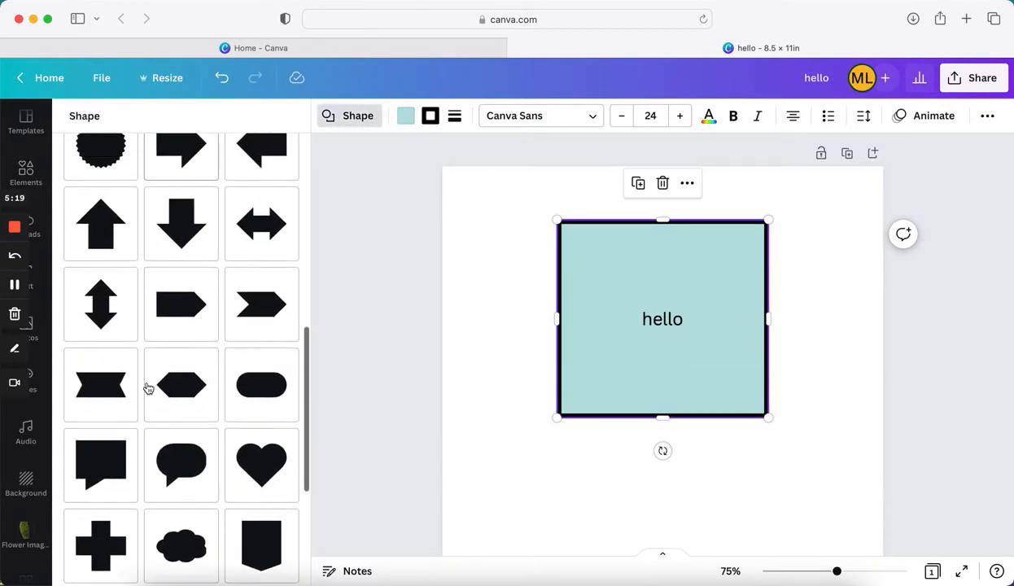
{"action": "scroll", "coordinate": [148, 388], "scroll_direction": "up", "scroll_amount": 2}
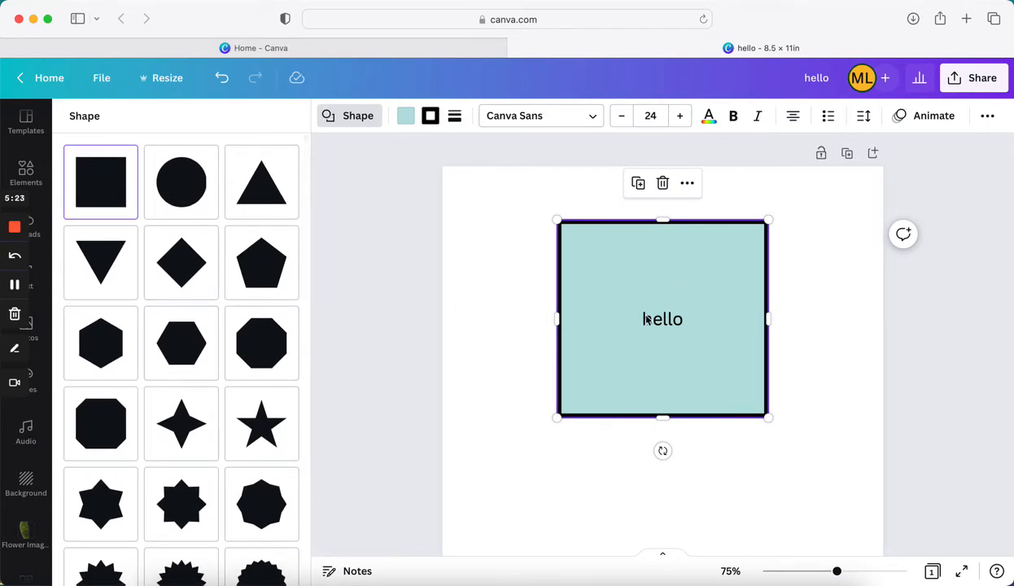
{"action": "left_click", "coordinate": [186, 191]}
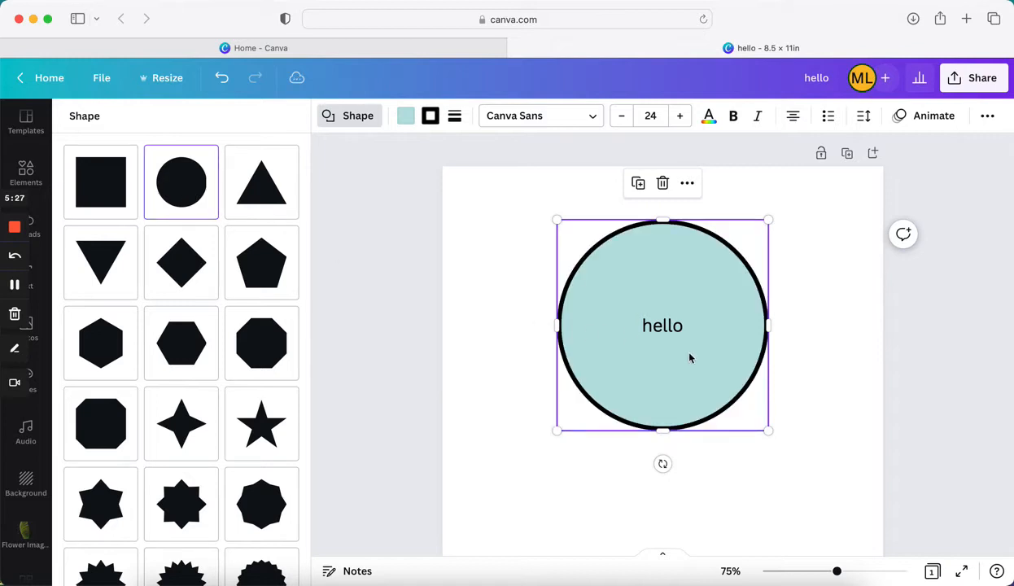
- Change the "hello" circle to a left-pointing arrow, and replace the arrow with a five-pointed star
{"action": "scroll", "coordinate": [258, 389], "scroll_direction": "down", "scroll_amount": 5}
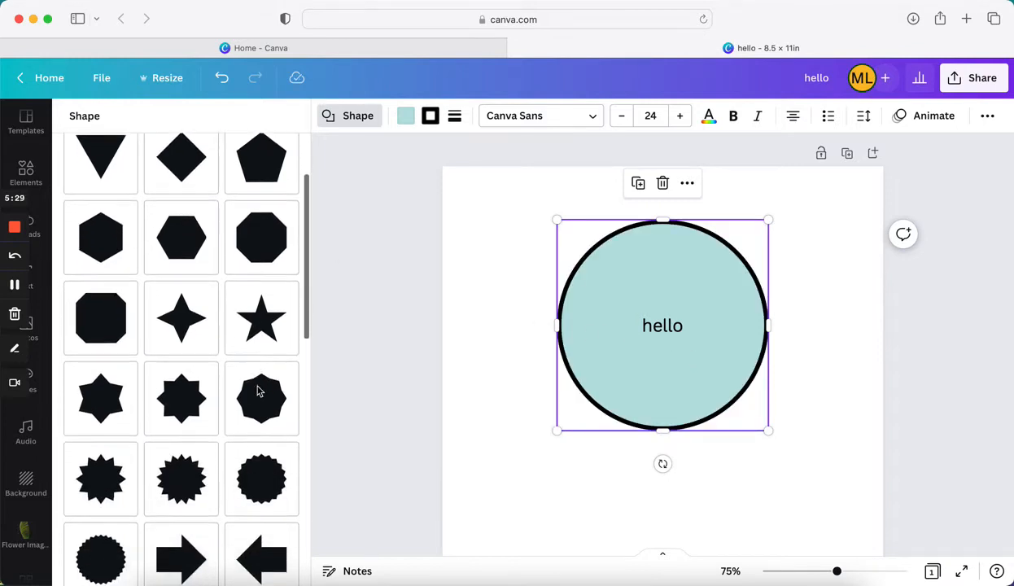
{"action": "left_click", "coordinate": [260, 413]}
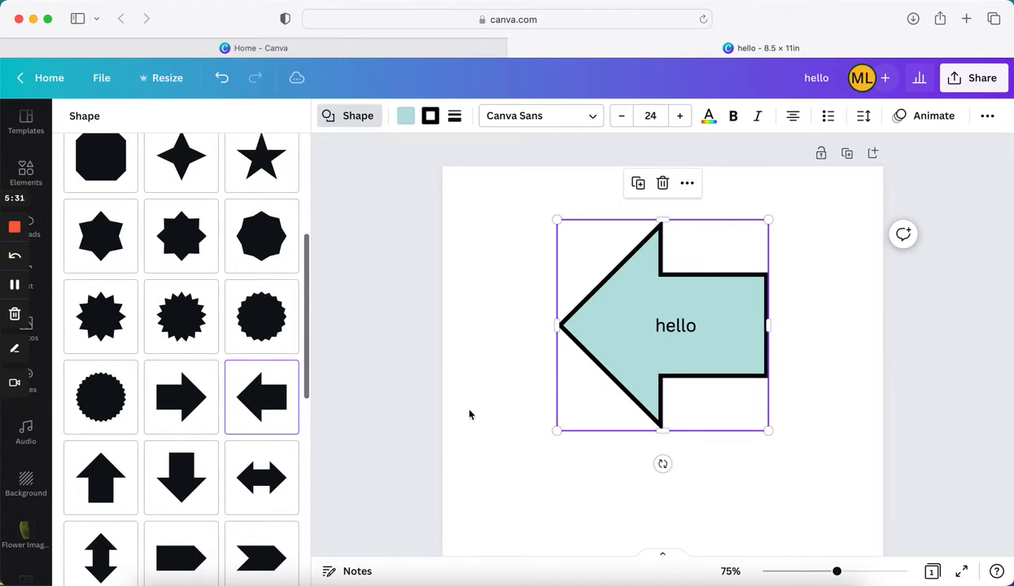
{"action": "scroll", "coordinate": [192, 236], "scroll_direction": "up", "scroll_amount": 1}
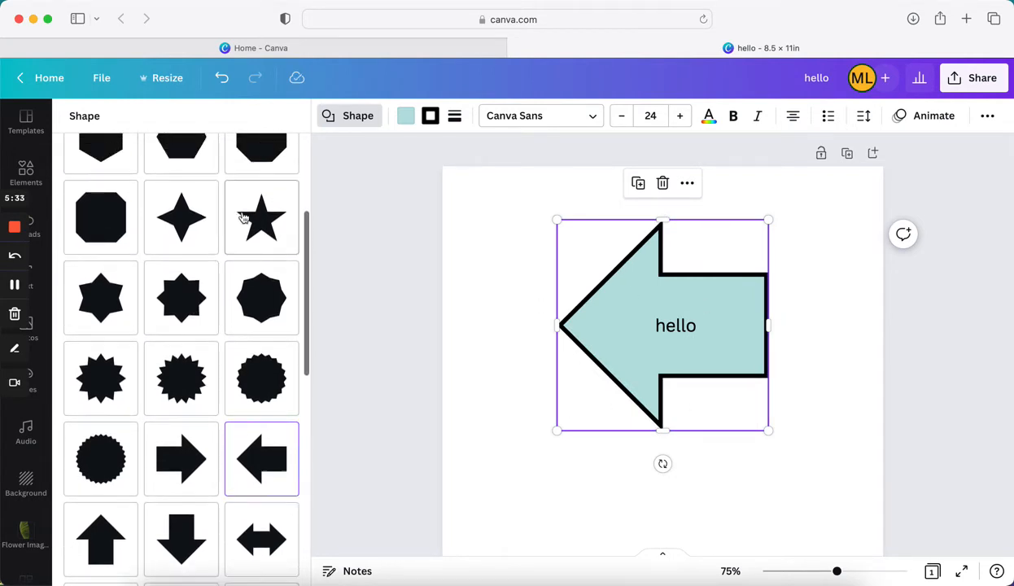
{"action": "left_click", "coordinate": [261, 218]}
- Change the "hello" star to a twelve-pointed starburst
{"action": "scroll", "coordinate": [151, 391], "scroll_direction": "down", "scroll_amount": 2}
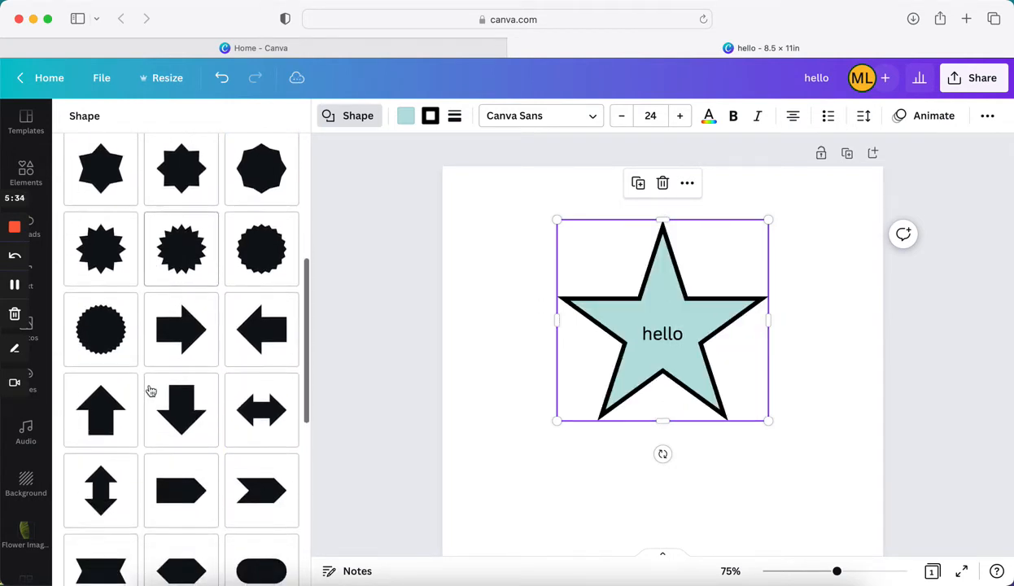
{"action": "left_click", "coordinate": [91, 327]}
{"action": "left_click", "coordinate": [101, 260]}
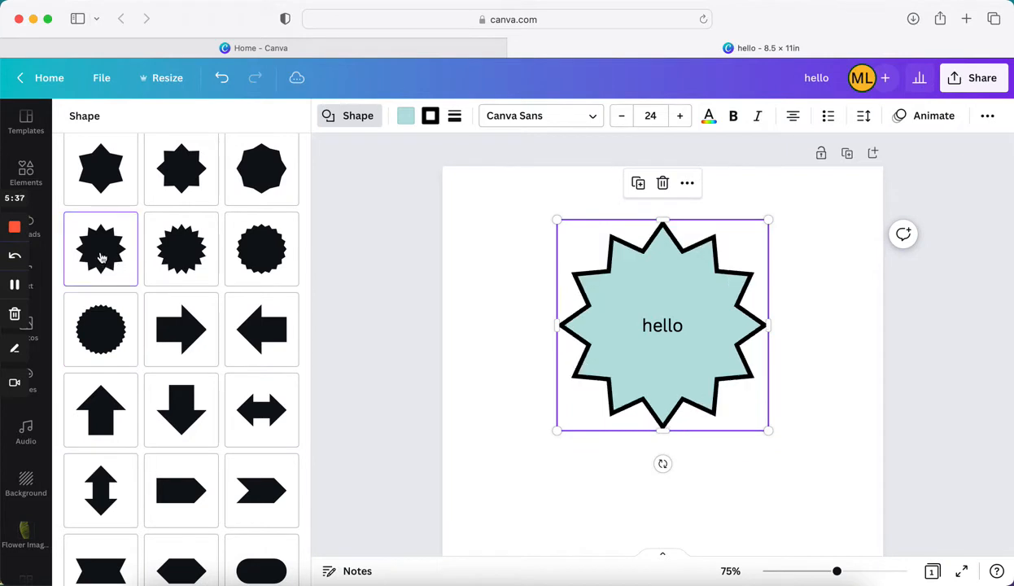
- Change the "hello" starburst to a pill shape, and return it to a square
{"action": "scroll", "coordinate": [171, 423], "scroll_direction": "down", "scroll_amount": 5}
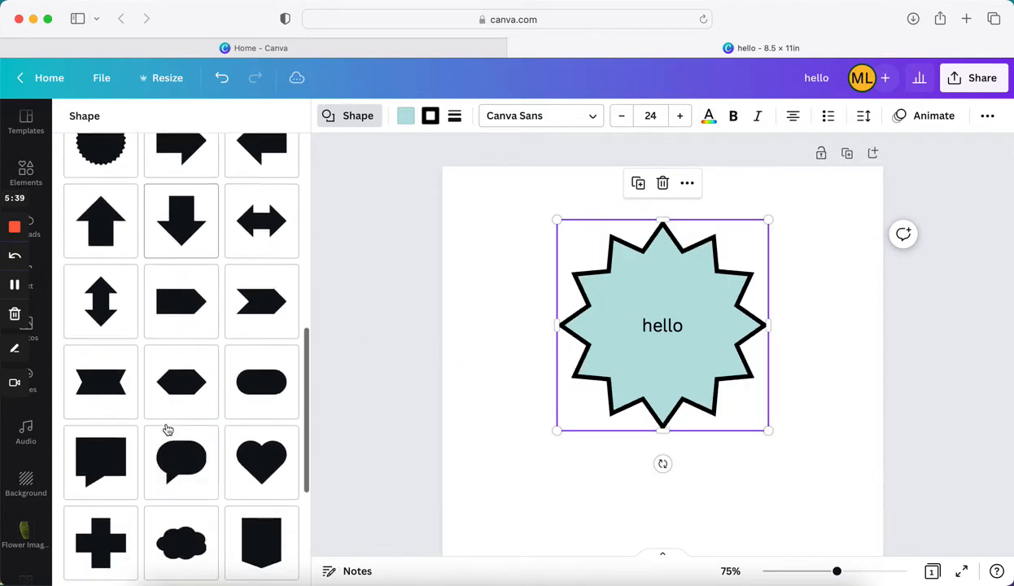
{"action": "left_click", "coordinate": [255, 258]}
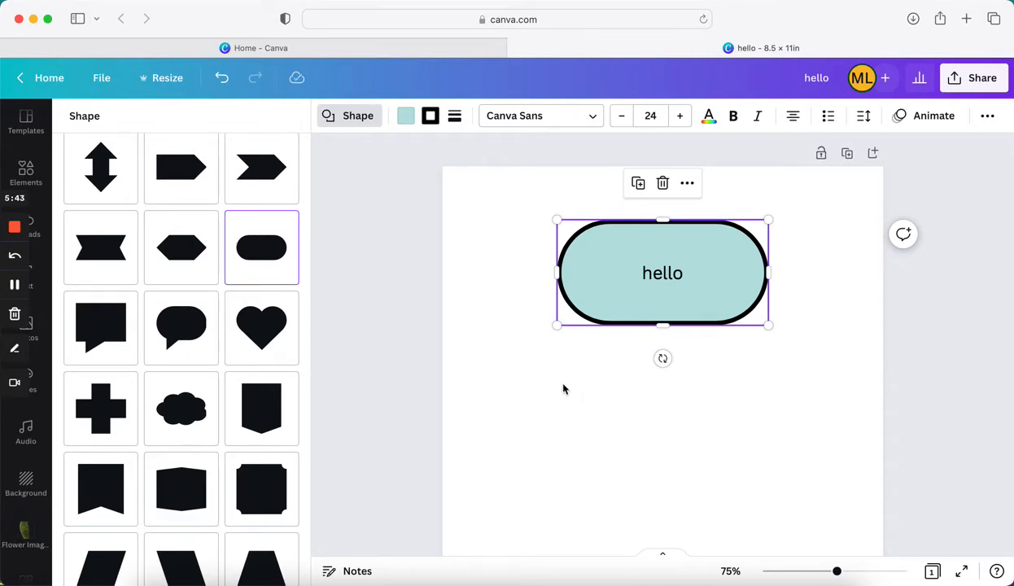
{"action": "scroll", "coordinate": [147, 264], "scroll_direction": "up", "scroll_amount": 10}
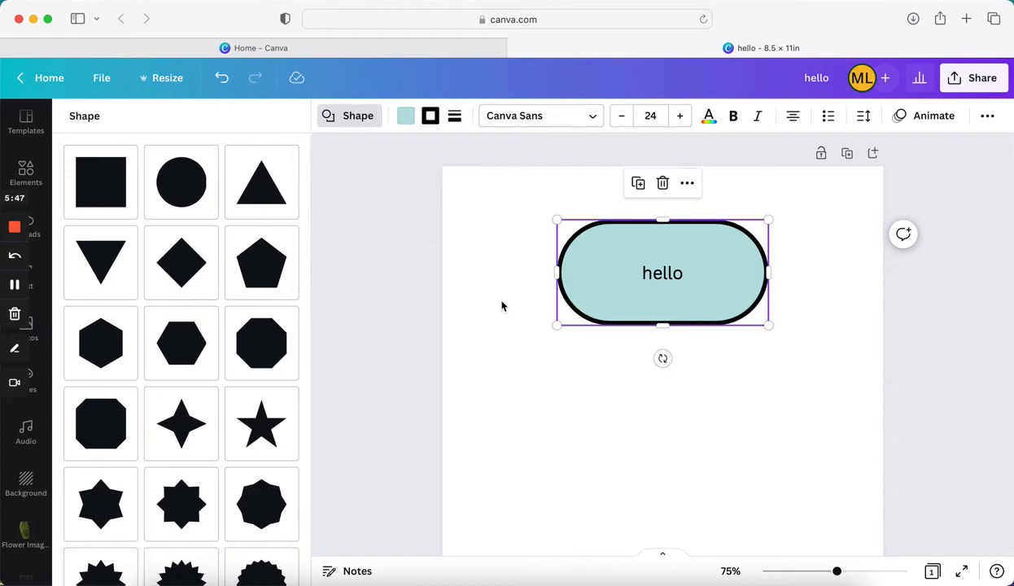
{"action": "left_click", "coordinate": [107, 196]}
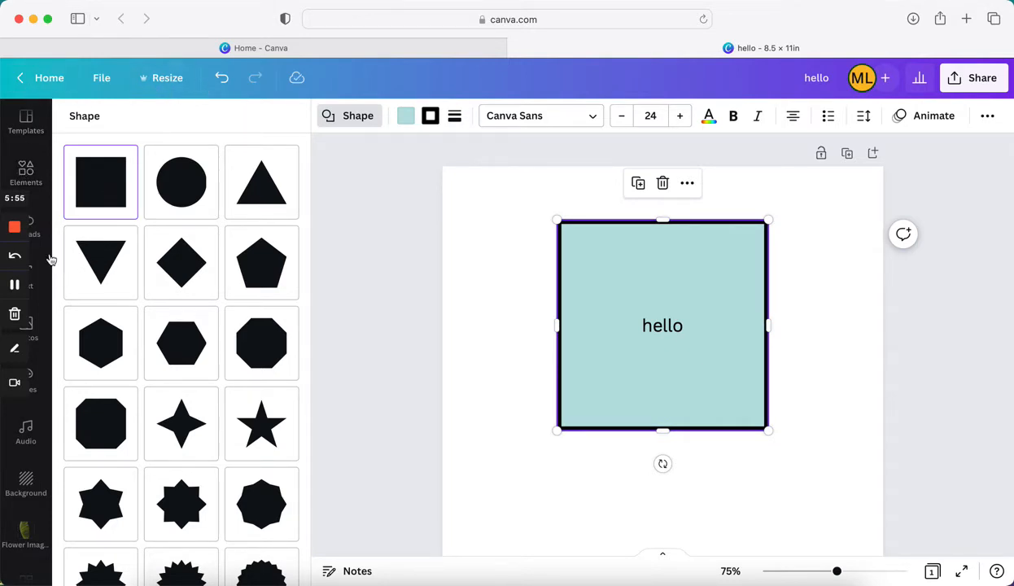
- Shift the "hello" square slightly right, and add a circle beside it partly over the page's left edge
{"action": "left_click", "coordinate": [26, 172]}
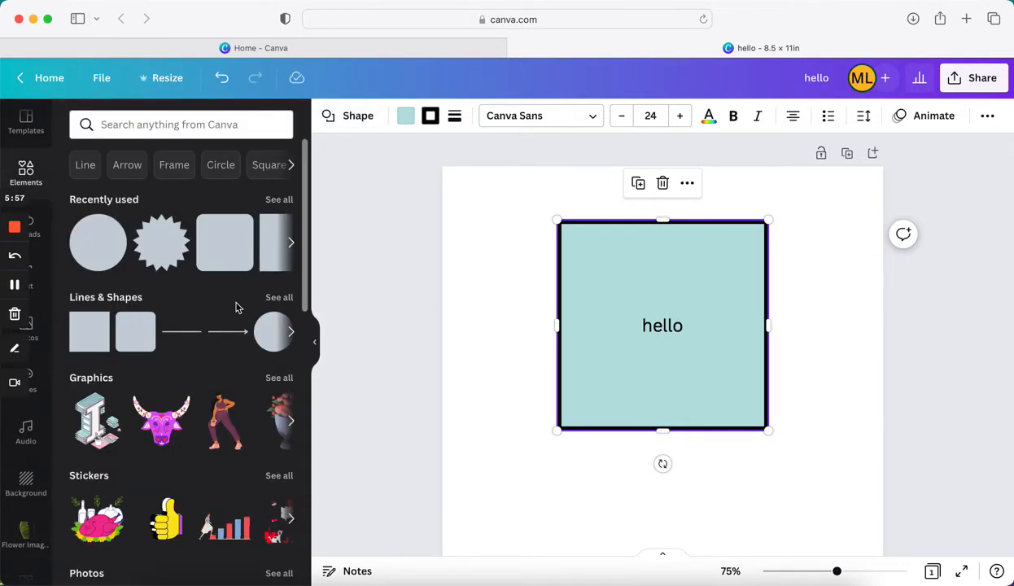
{"action": "left_click", "coordinate": [280, 298]}
{"action": "left_click_drag", "start_coordinate": [624, 295], "coordinate": [654, 289]}
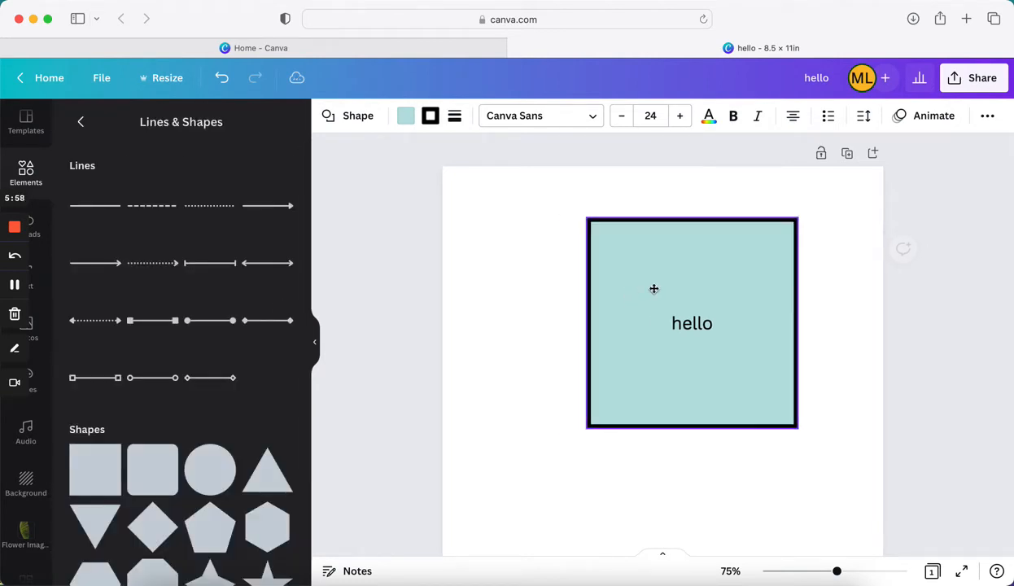
{"action": "left_click", "coordinate": [214, 470]}
{"action": "left_click_drag", "start_coordinate": [696, 453], "coordinate": [521, 370]}
- Swap the "hello" square for a flat-topped hexagon, and return it to a square
{"action": "left_click", "coordinate": [619, 336]}
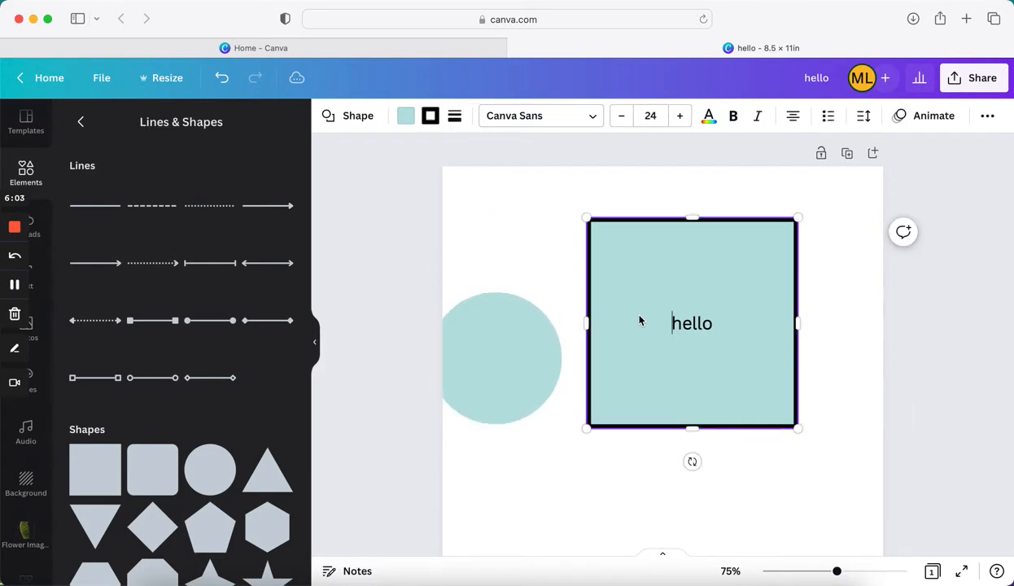
{"action": "left_click", "coordinate": [366, 118]}
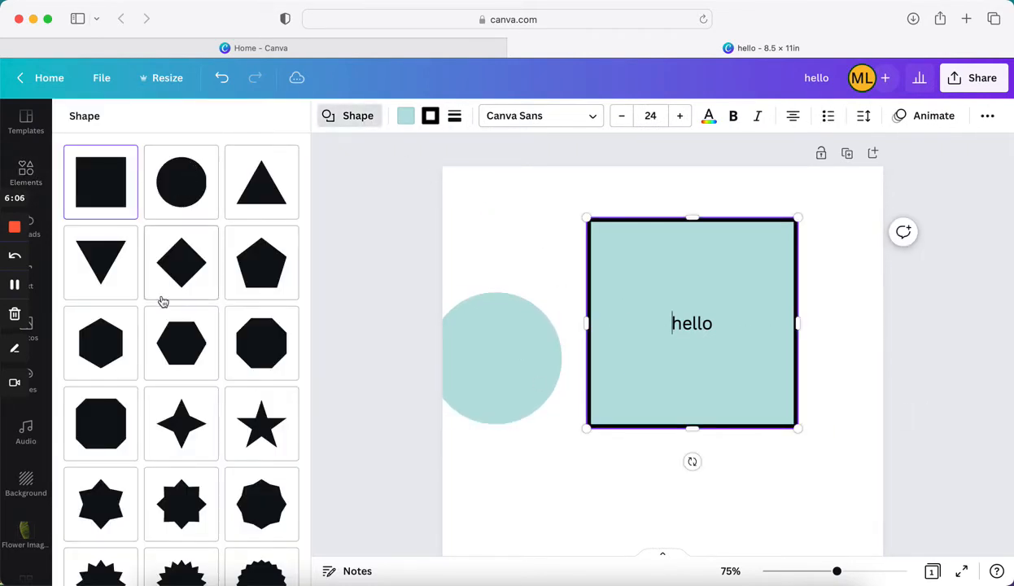
{"action": "left_click", "coordinate": [181, 357]}
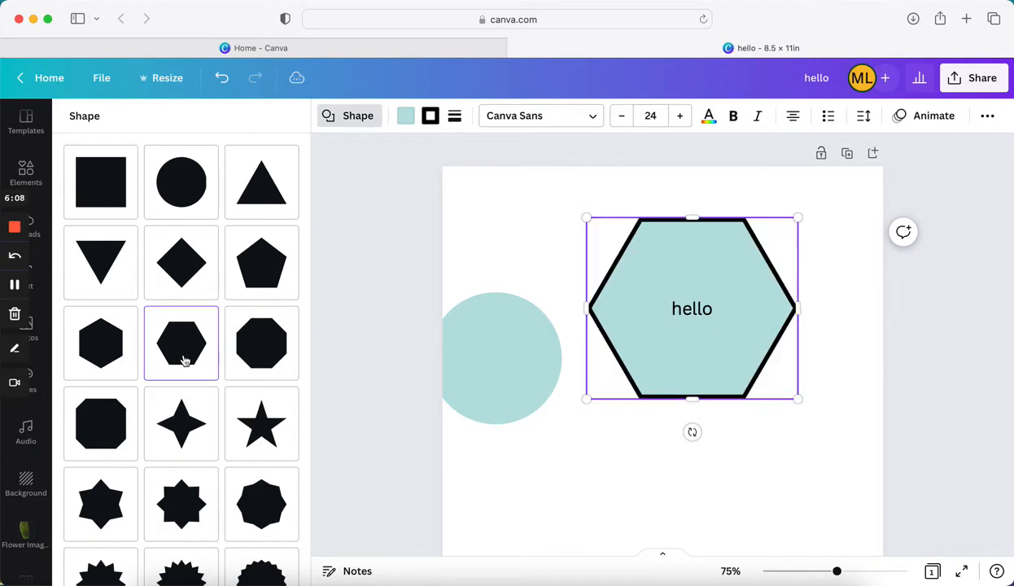
{"action": "left_click", "coordinate": [101, 181]}
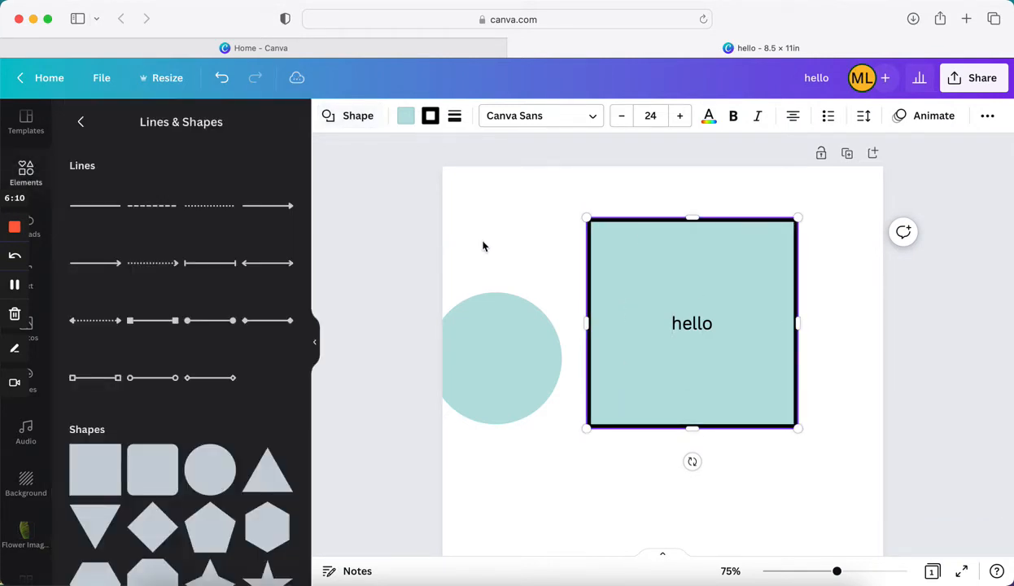
- Delete the circle at the page's left edge, and shrink the "hello" square proportionally from its lower-right corner
{"action": "left_click", "coordinate": [500, 355]}
{"action": "key", "text": "Delete"}
{"action": "left_click", "coordinate": [731, 330]}
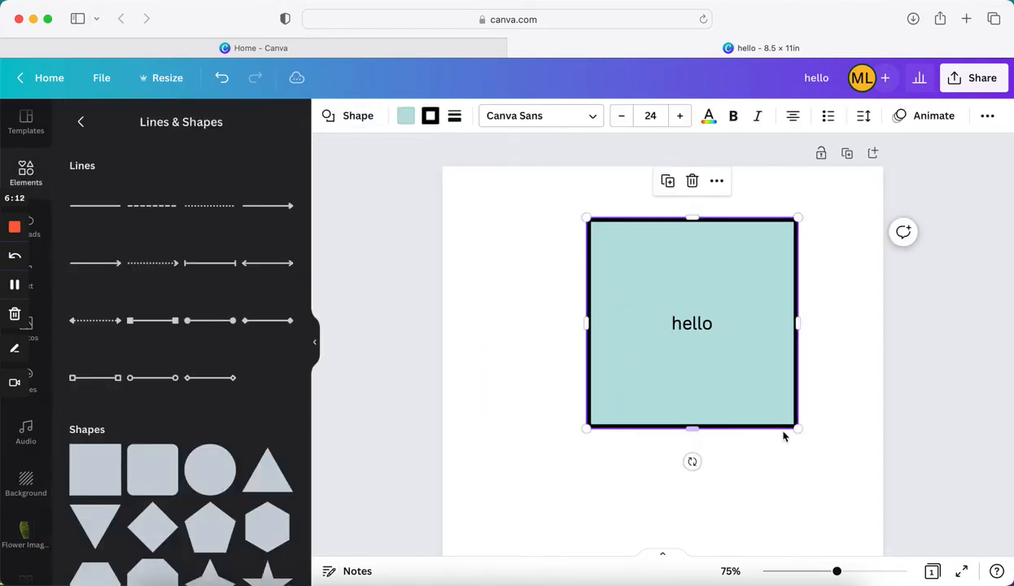
{"action": "left_click_drag", "start_coordinate": [800, 432], "coordinate": [736, 367]}
{"action": "left_click", "coordinate": [528, 271]}
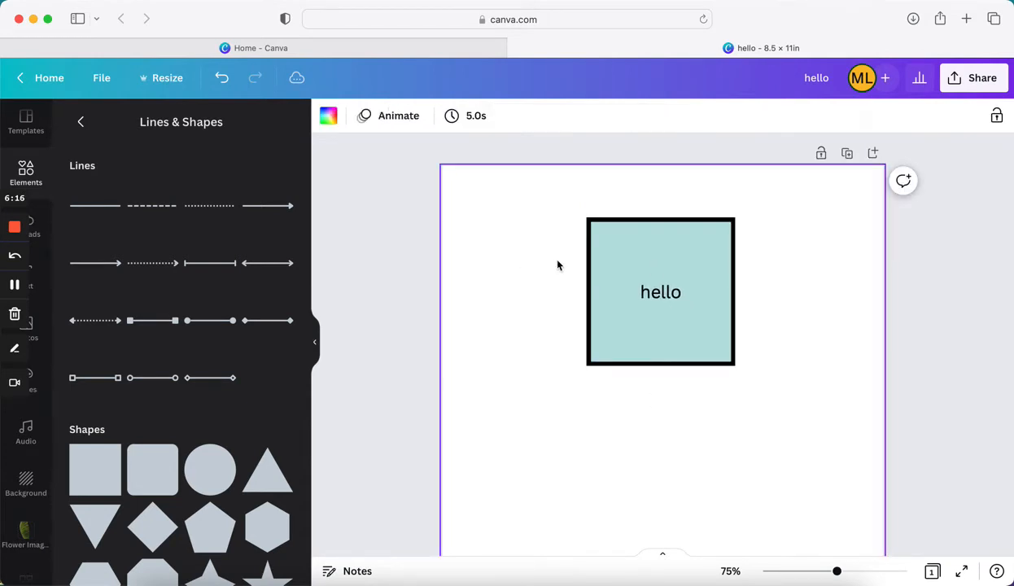
- Set the "hello" square's fill to white after trying no fill and the bright teal from Etsy Shop Listing Image Colors
{"action": "left_click", "coordinate": [629, 252]}
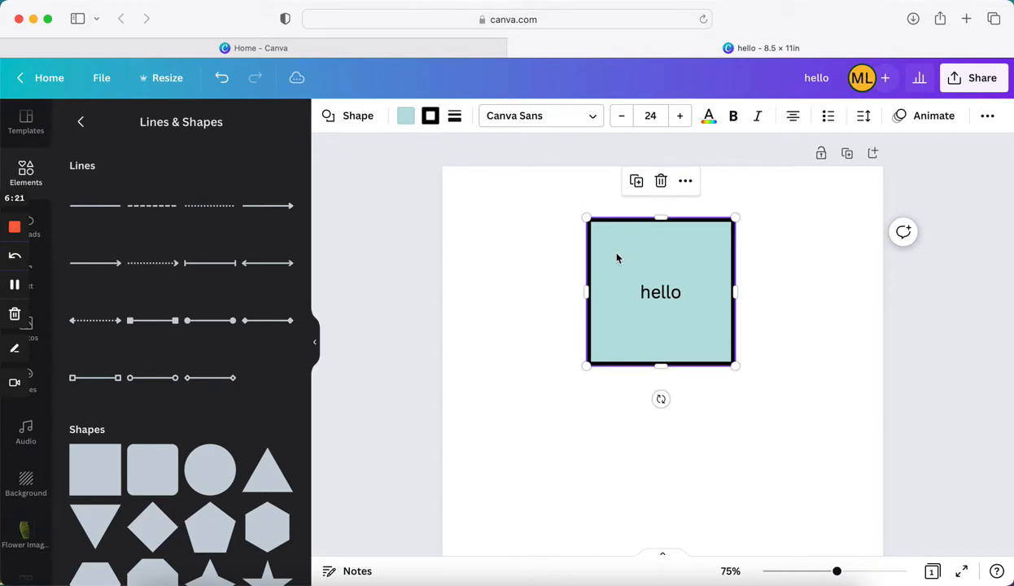
{"action": "left_click", "coordinate": [571, 279]}
{"action": "left_click", "coordinate": [642, 272]}
{"action": "left_click", "coordinate": [405, 116]}
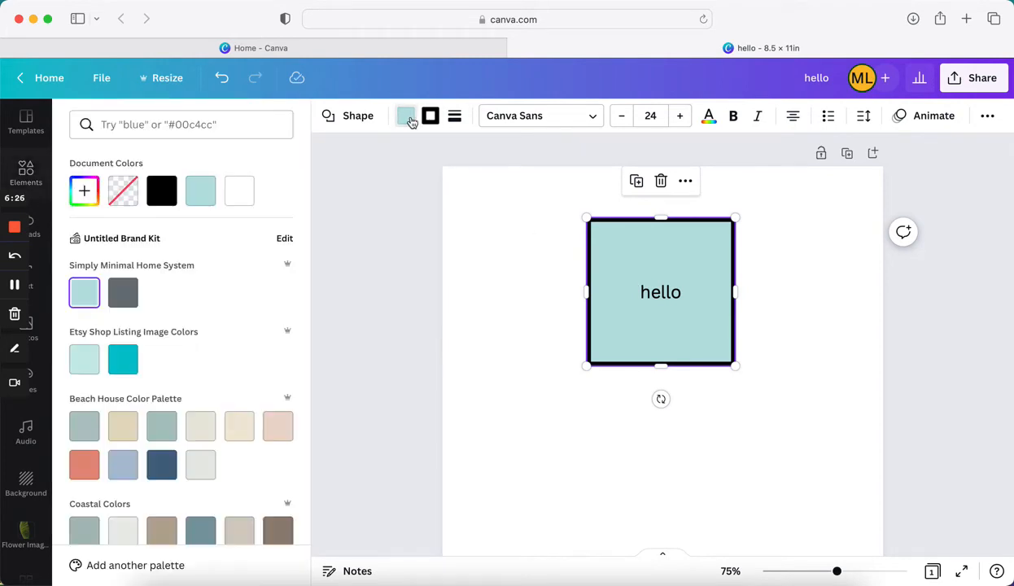
{"action": "left_click", "coordinate": [239, 190]}
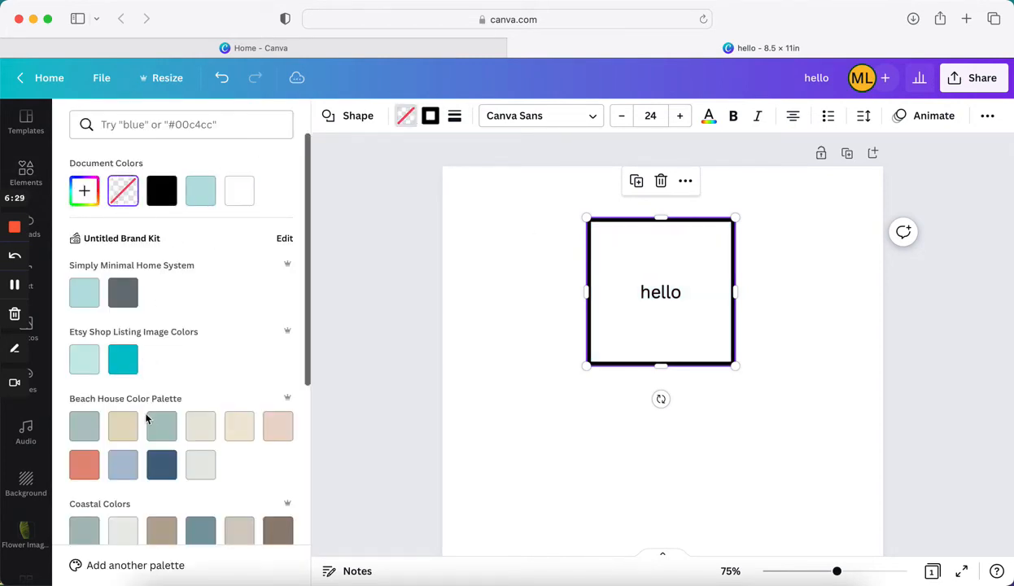
{"action": "left_click", "coordinate": [123, 361]}
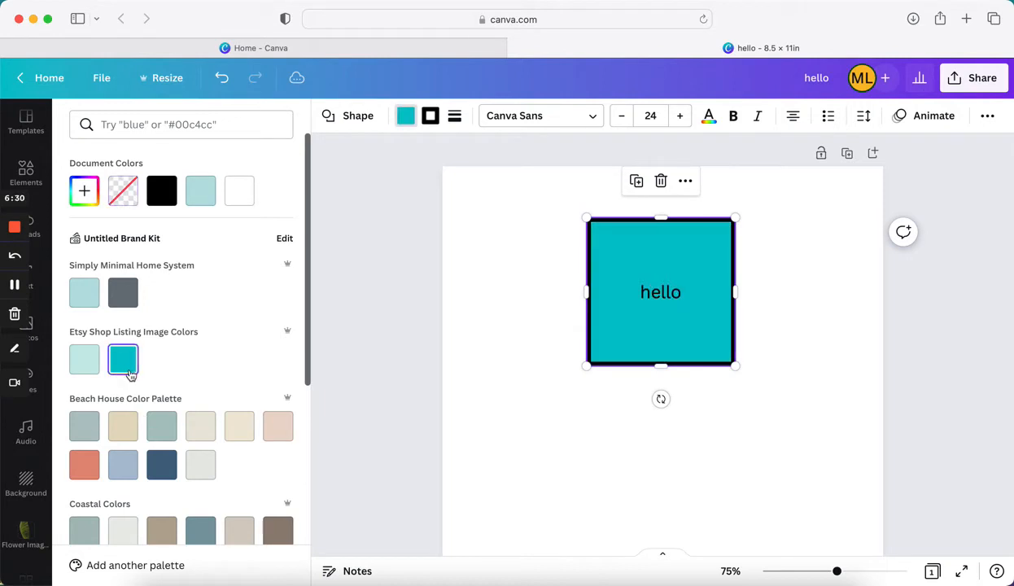
{"action": "left_click", "coordinate": [238, 192]}
{"action": "left_click", "coordinate": [534, 257]}
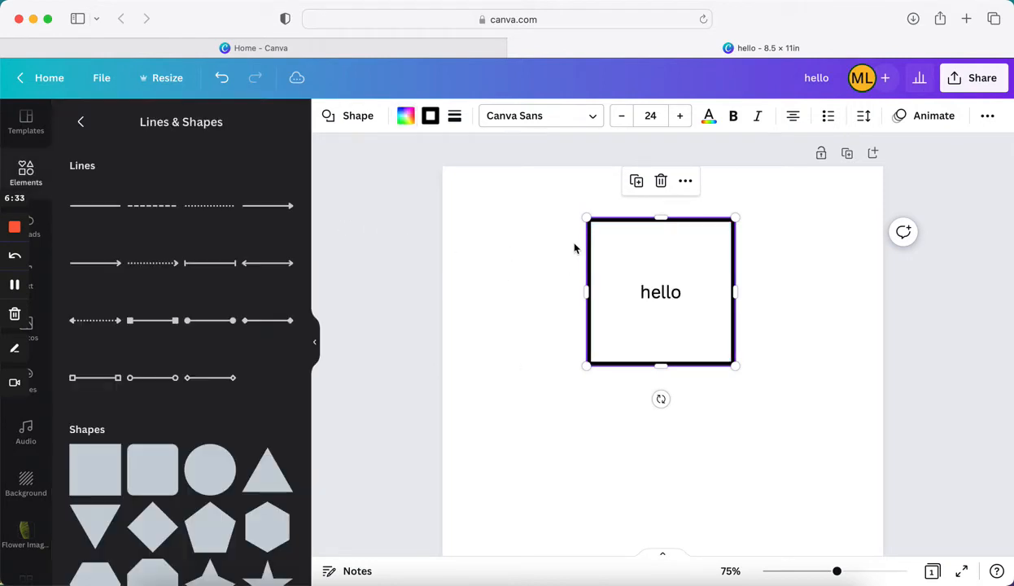
- Try dark blue, bright teal and dark gray borders on the "hello" square, and return the border to black
{"action": "left_click", "coordinate": [438, 119]}
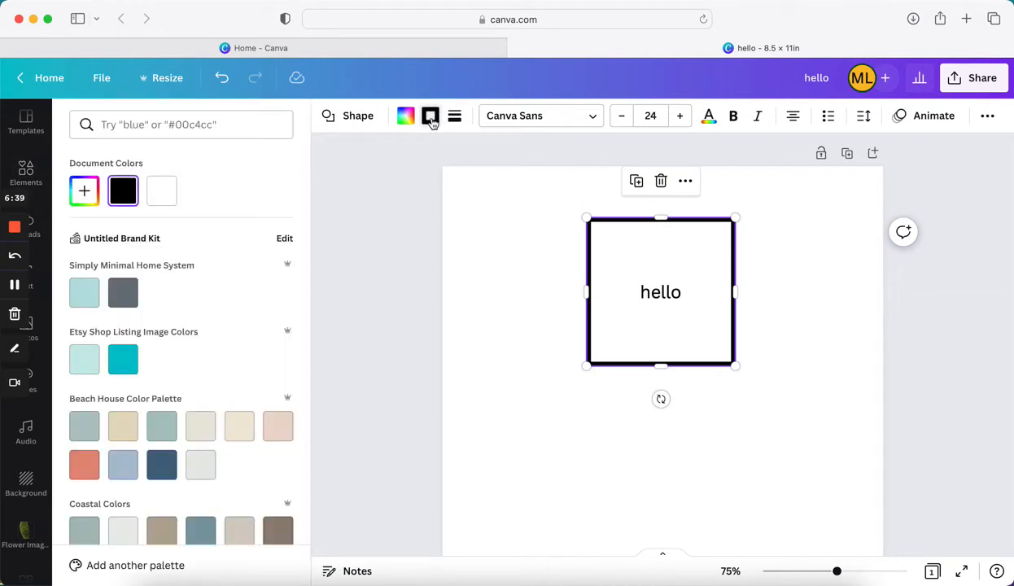
{"action": "left_click", "coordinate": [161, 464]}
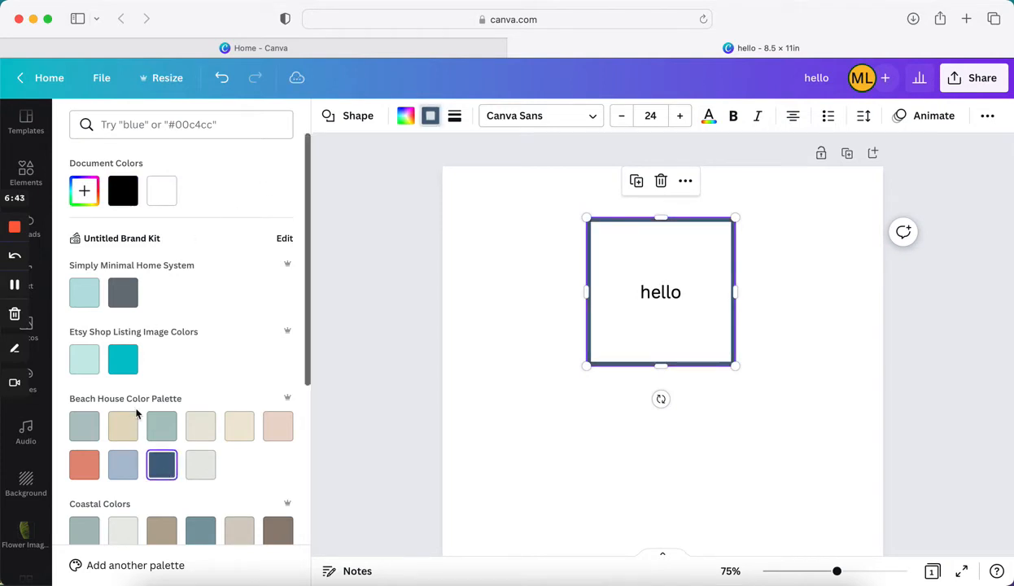
{"action": "left_click", "coordinate": [123, 360]}
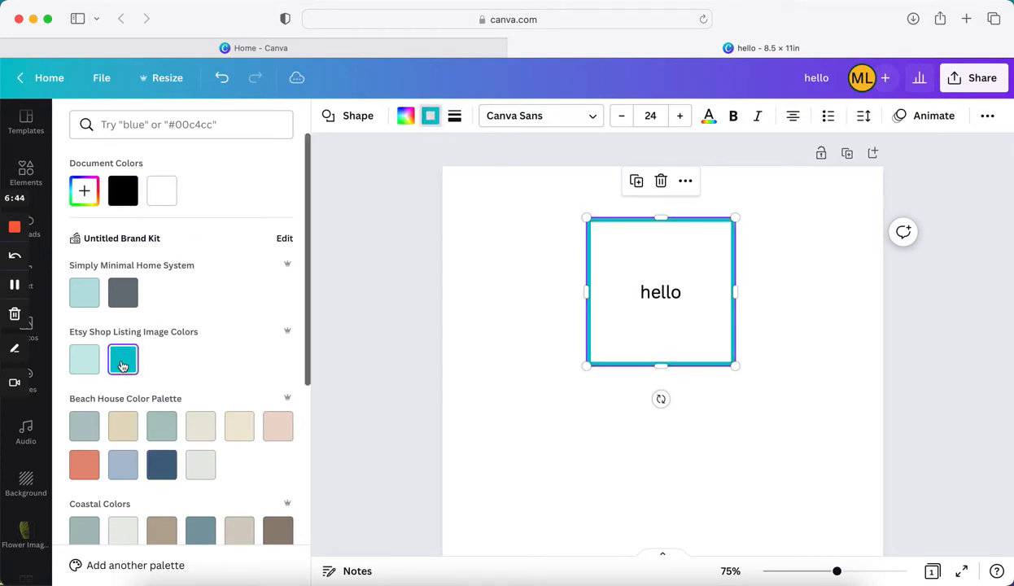
{"action": "left_click", "coordinate": [122, 293]}
{"action": "left_click", "coordinate": [123, 192]}
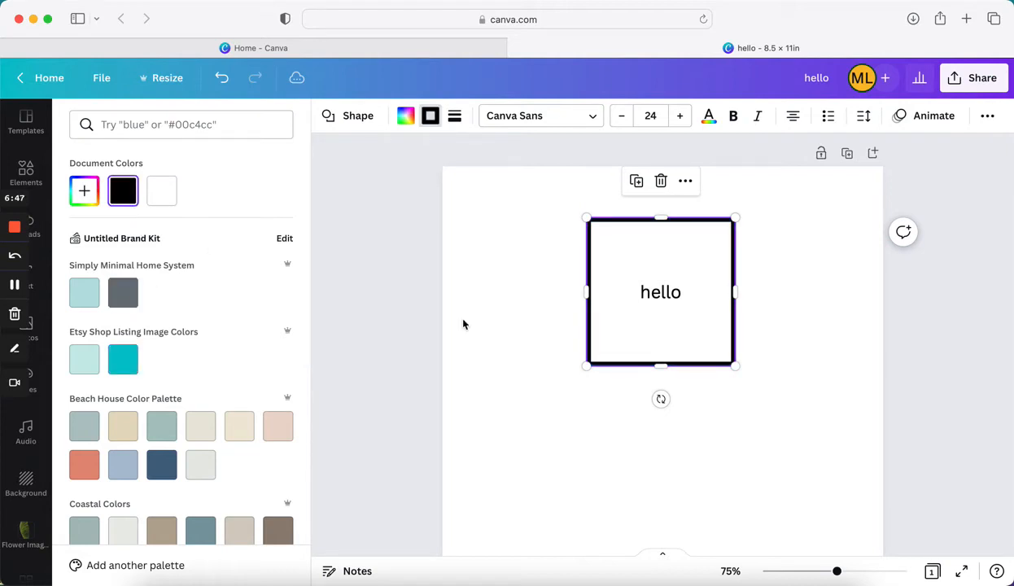
{"action": "left_click", "coordinate": [501, 338]}
{"action": "left_click", "coordinate": [500, 338]}
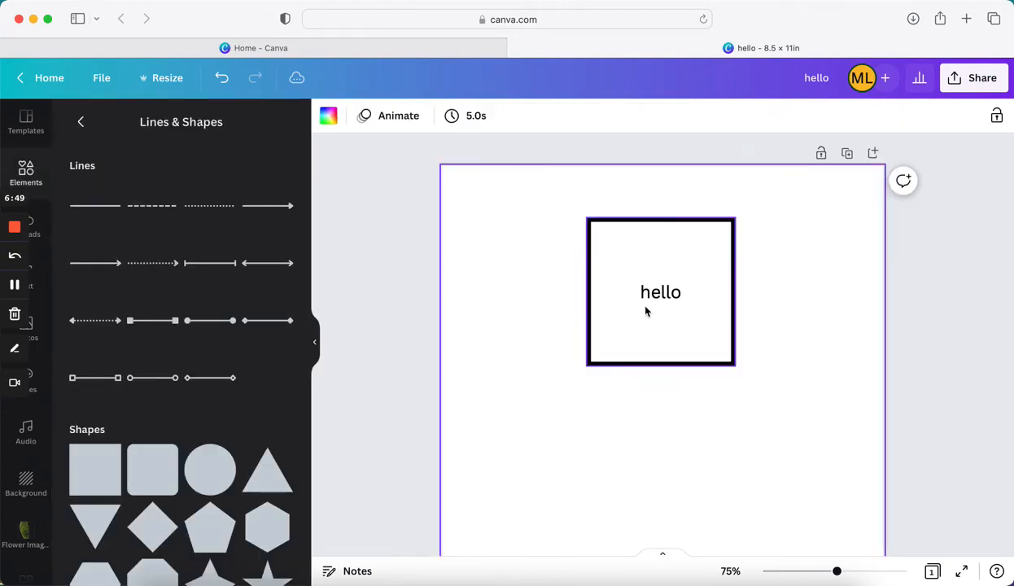
- Move the "hello" square to the page's upper-left corner and make it smaller
{"action": "left_click_drag", "start_coordinate": [646, 306], "coordinate": [526, 283]}
{"action": "left_click", "coordinate": [527, 280]}
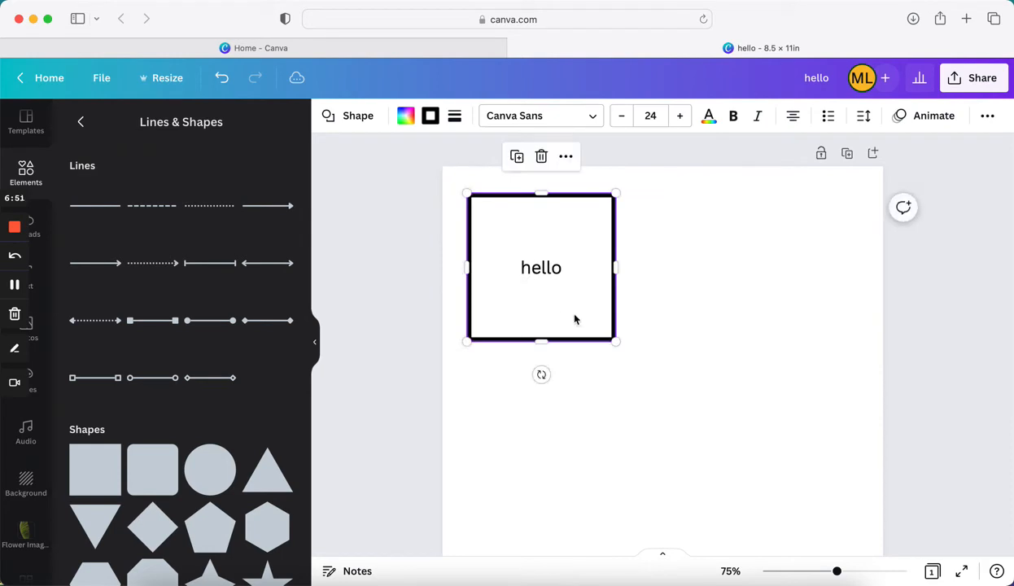
{"action": "left_click_drag", "start_coordinate": [615, 343], "coordinate": [585, 307]}
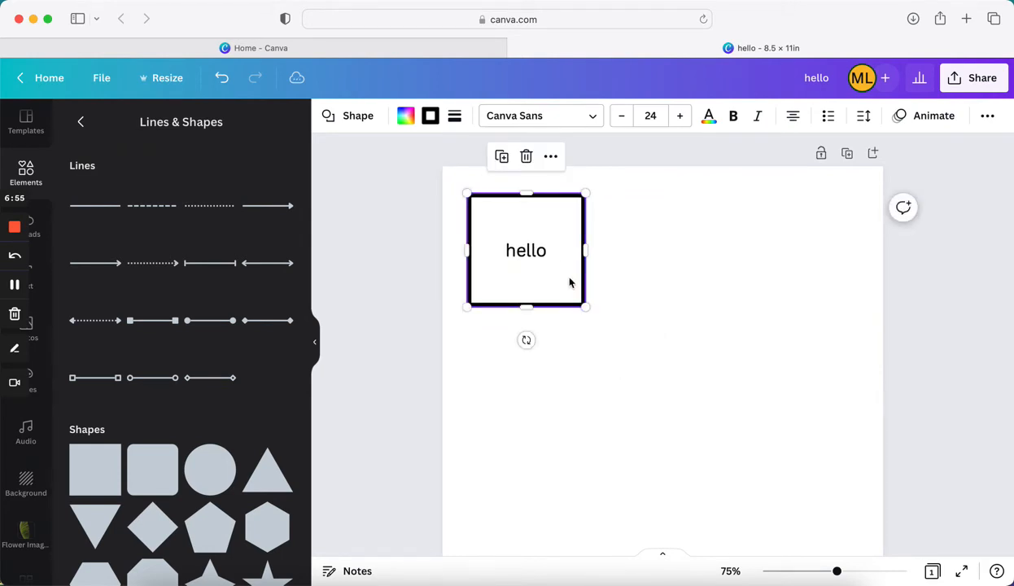
- Enable Quick Flow for the "hello" square
{"action": "right_click", "coordinate": [566, 279]}
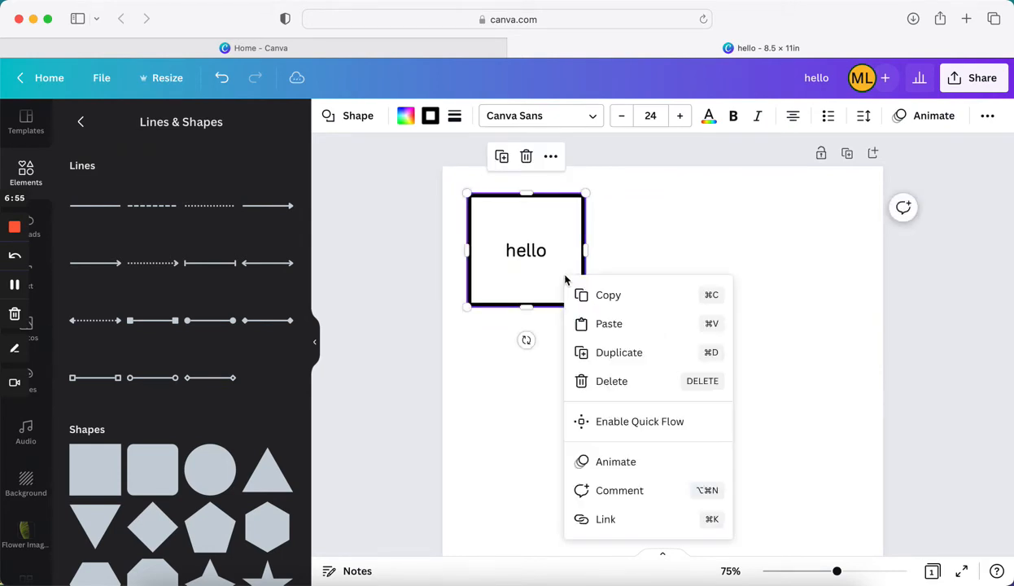
{"action": "left_click", "coordinate": [607, 424]}
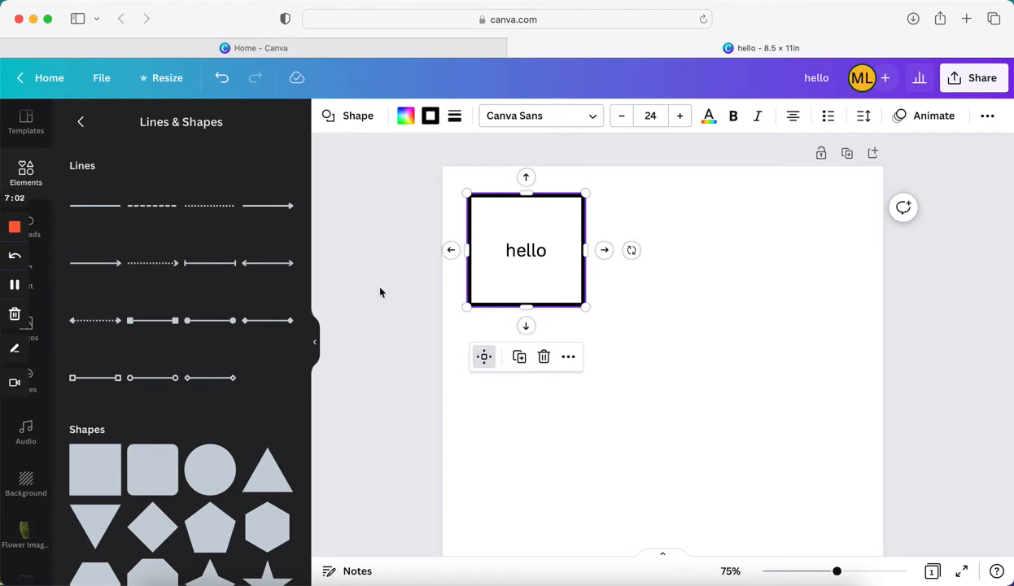
- Add a connected square to the right of the "hello" square with Quick Flow, and shift the pair slightly right on the page
{"action": "left_click", "coordinate": [603, 251]}
{"action": "left_click", "coordinate": [610, 329]}
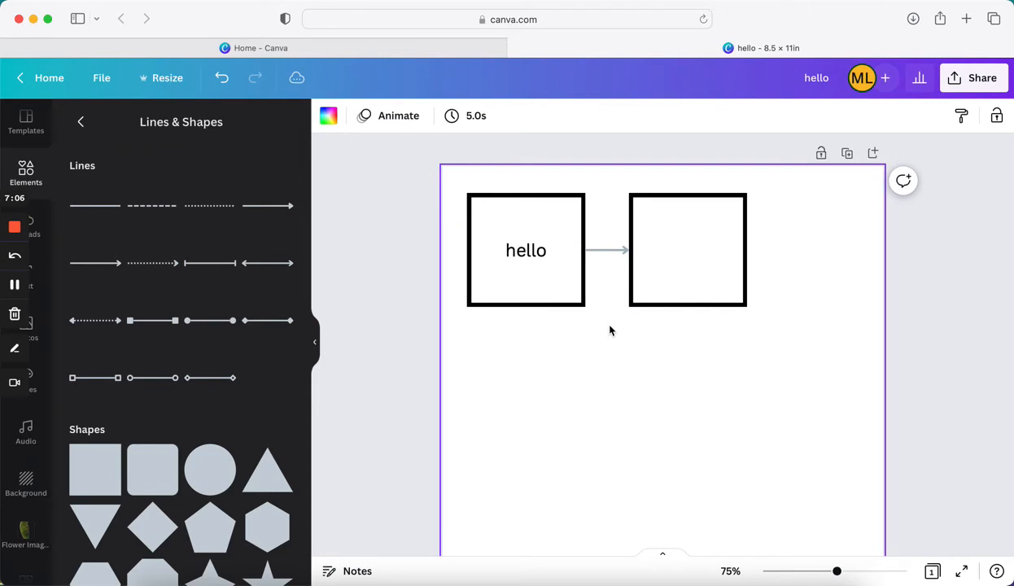
{"action": "left_click", "coordinate": [665, 245]}
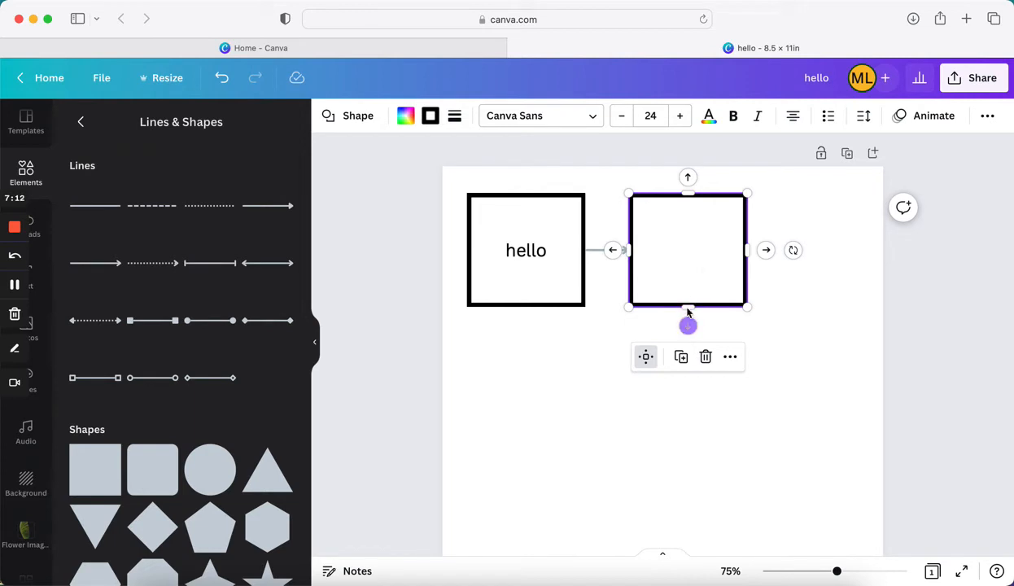
{"action": "left_click_drag", "start_coordinate": [431, 236], "coordinate": [742, 279]}
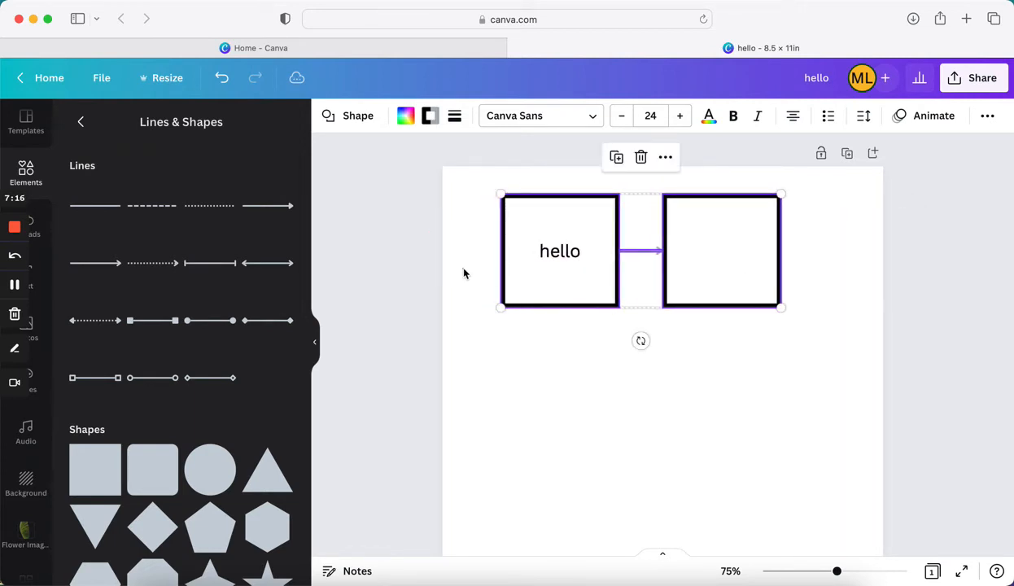
{"action": "left_click", "coordinate": [464, 273]}
- Extend the Quick Flow chain from the second square with two connected squares downward, one to the left and one upward
{"action": "left_click", "coordinate": [715, 264]}
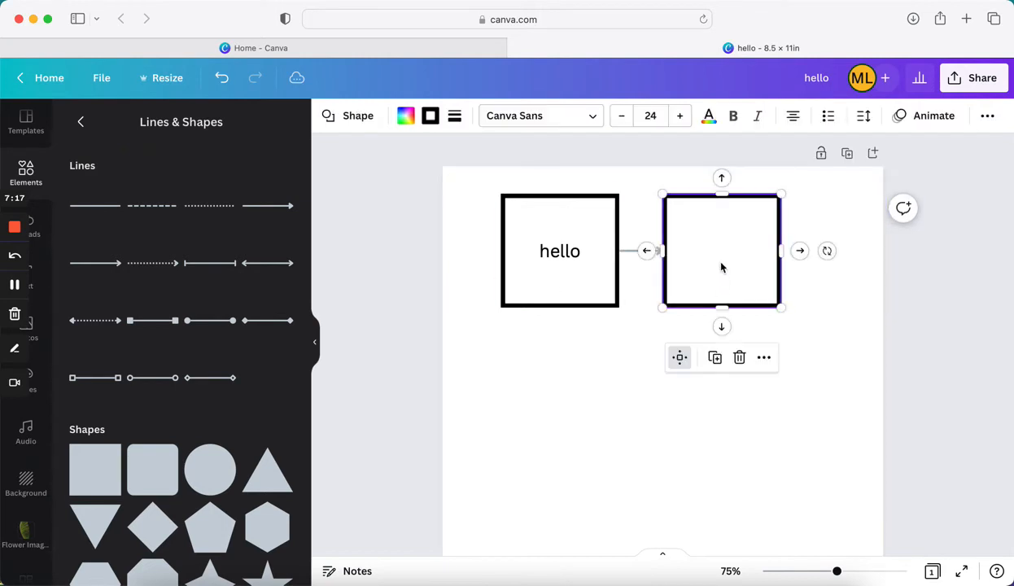
{"action": "left_click", "coordinate": [722, 328]}
{"action": "left_click", "coordinate": [720, 484]}
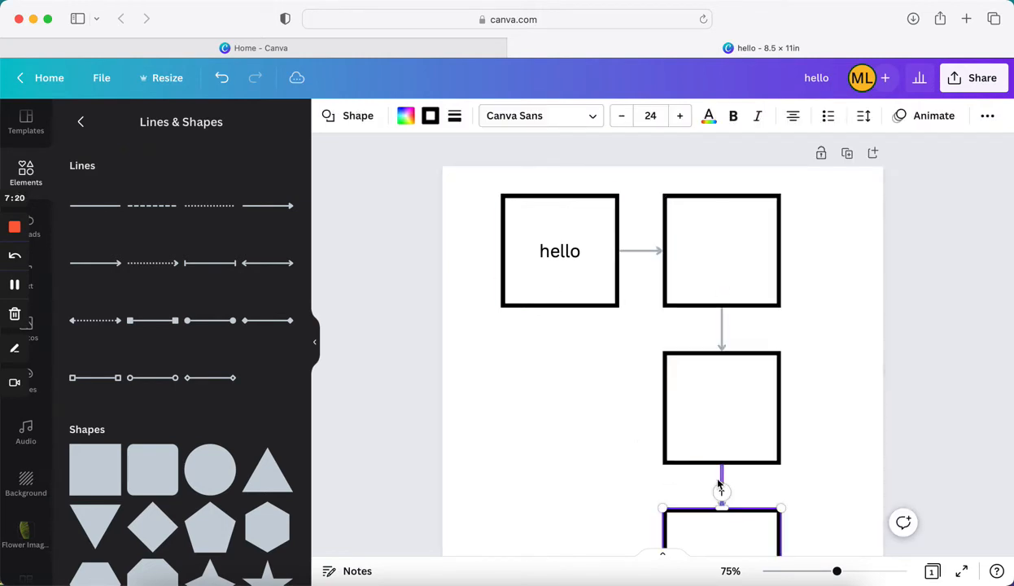
{"action": "left_click", "coordinate": [649, 485]}
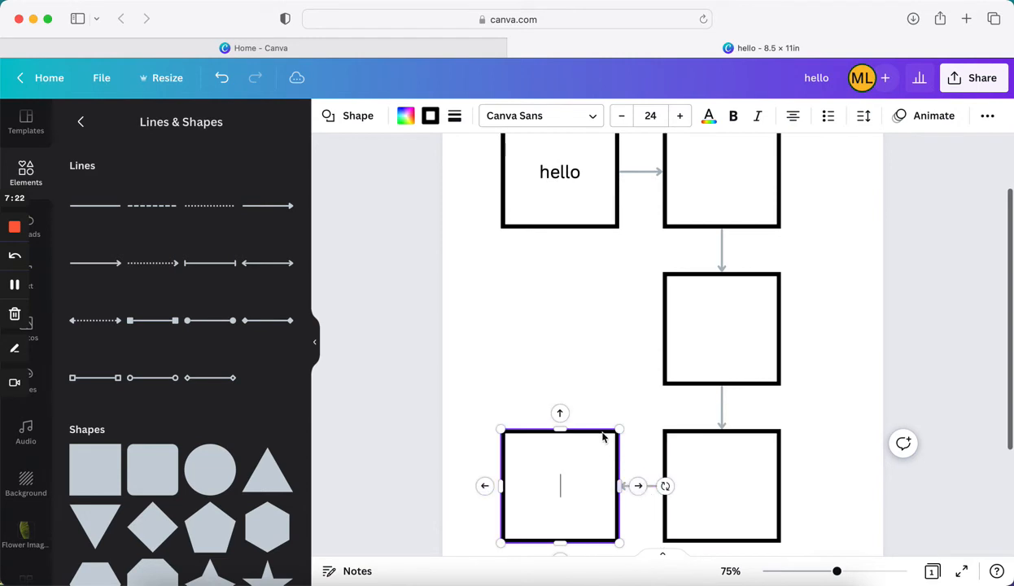
{"action": "left_click", "coordinate": [570, 418]}
{"action": "left_click", "coordinate": [556, 442]}
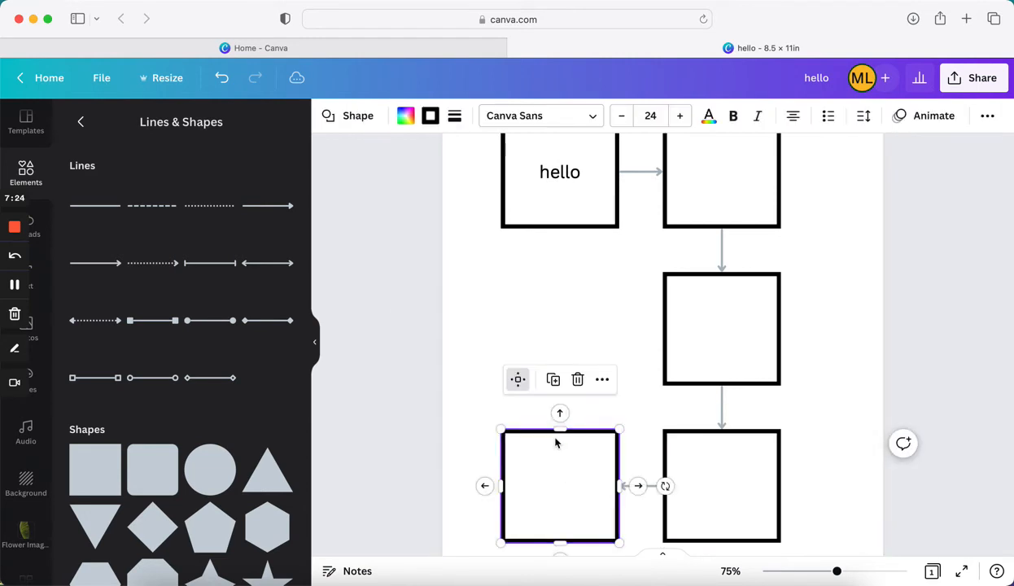
{"action": "left_click", "coordinate": [560, 413]}
- Replace the "hello" text with "Start here" and enter "step one" in the square beside it
{"action": "left_click", "coordinate": [550, 189]}
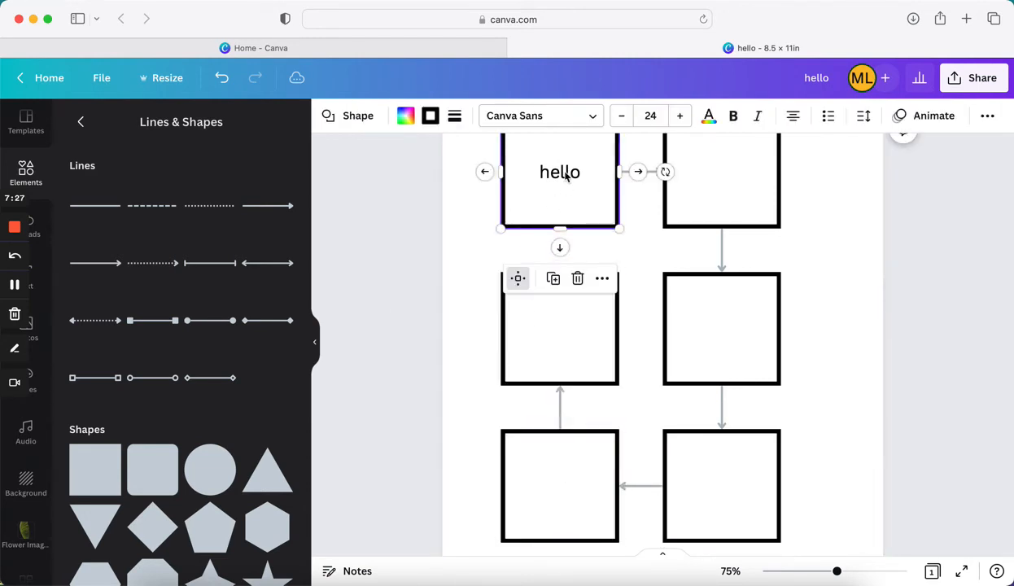
{"action": "double_click", "coordinate": [564, 172]}
{"action": "type", "text": "Start here"}
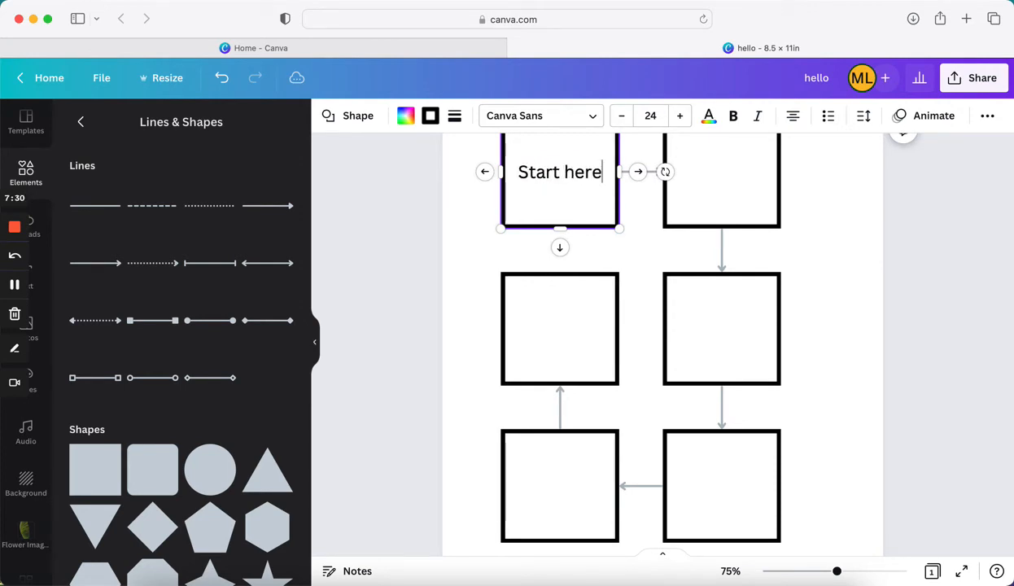
{"action": "left_click", "coordinate": [700, 166]}
{"action": "left_click", "coordinate": [704, 168]}
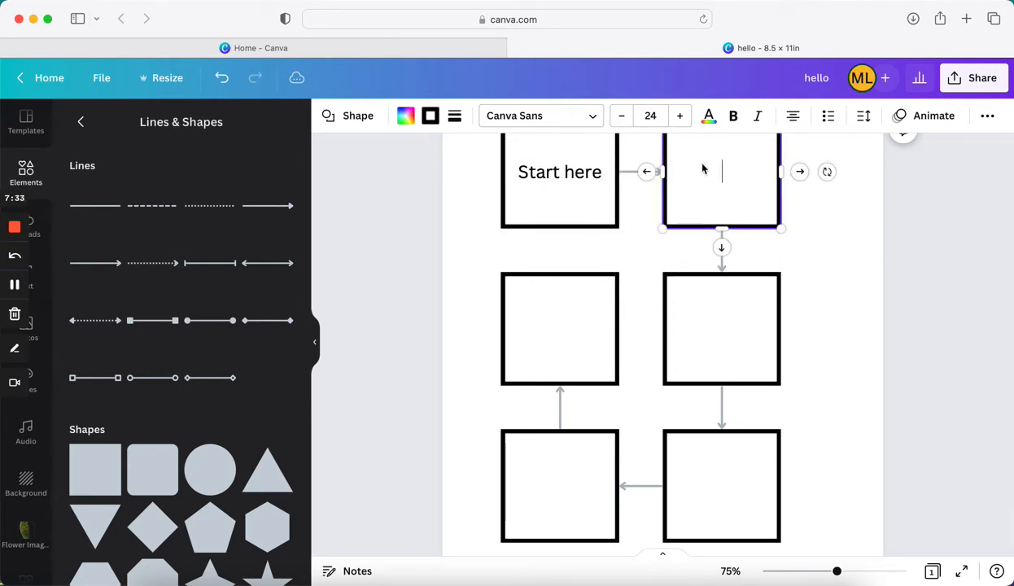
{"action": "type", "text": "step one"}
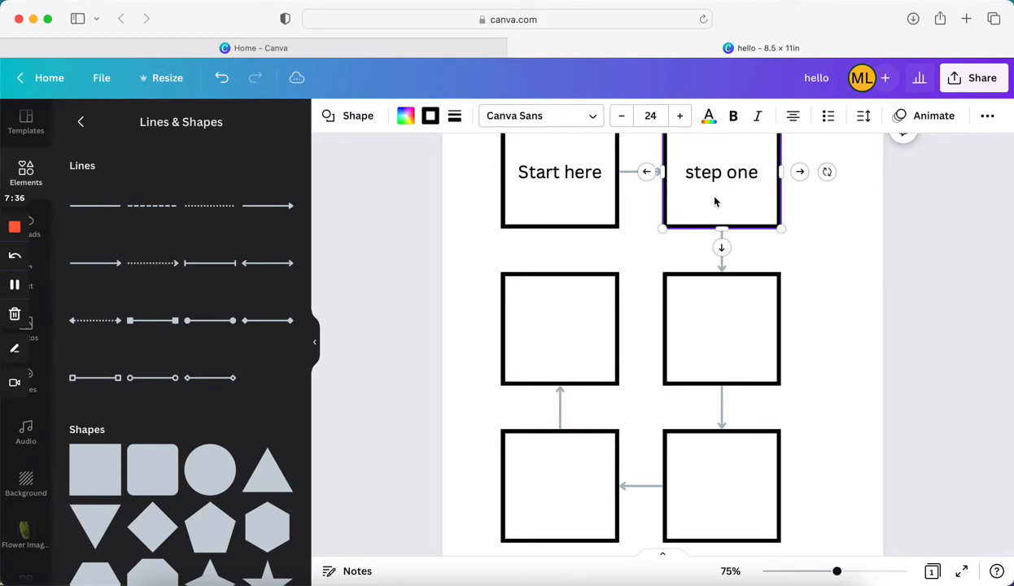
{"action": "scroll", "coordinate": [708, 212], "scroll_direction": "up", "scroll_amount": 2}
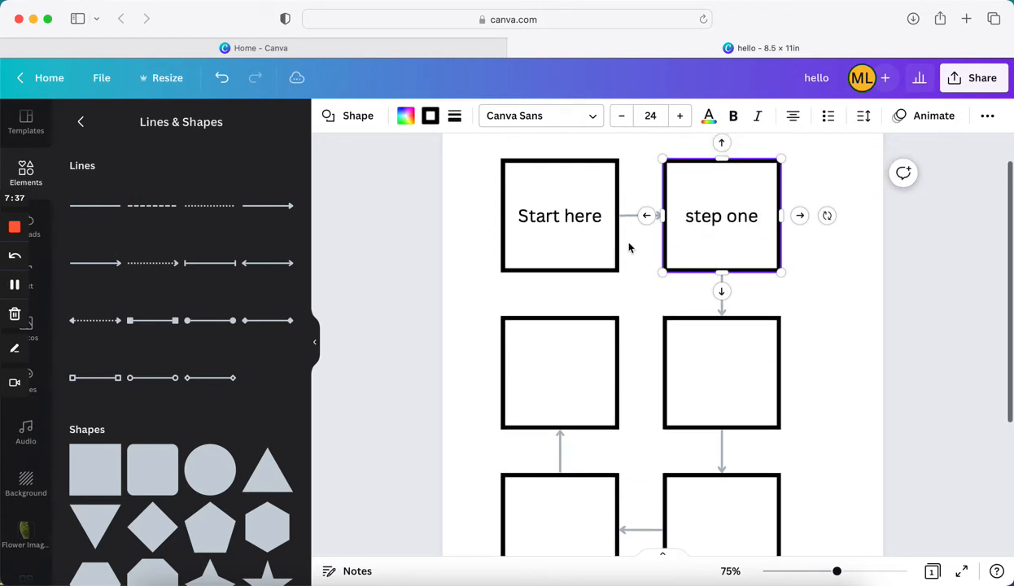
{"action": "left_click", "coordinate": [715, 376]}
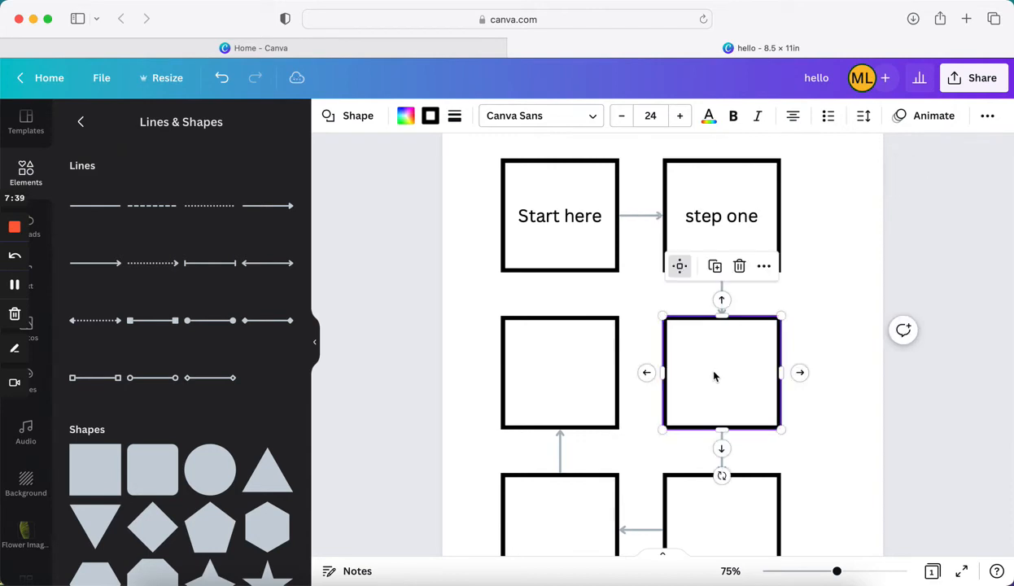
{"action": "left_click", "coordinate": [715, 376]}
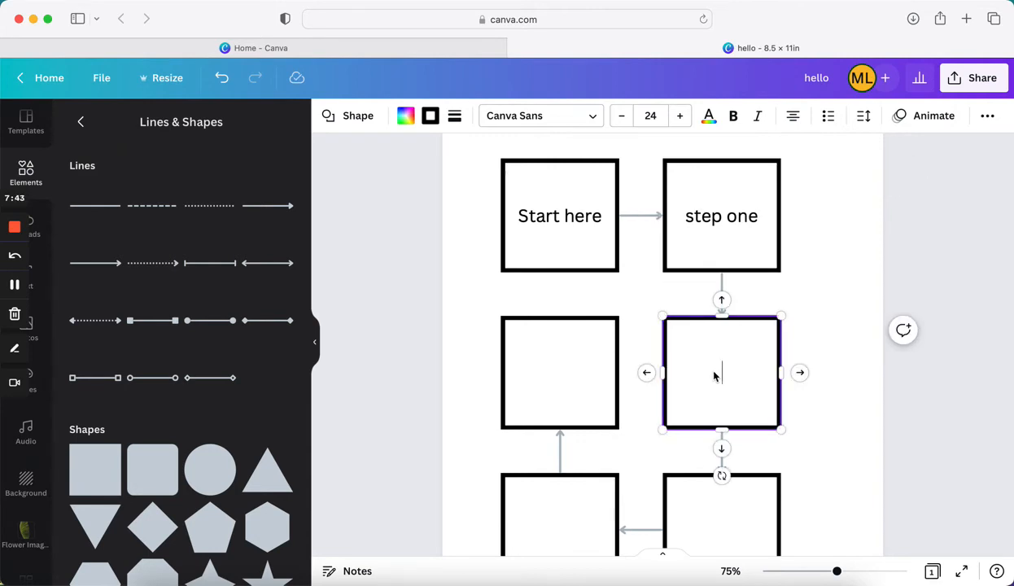
{"action": "scroll", "coordinate": [715, 377], "scroll_direction": "down", "scroll_amount": 1}
{"action": "scroll", "coordinate": [714, 383], "scroll_direction": "up", "scroll_amount": 3}
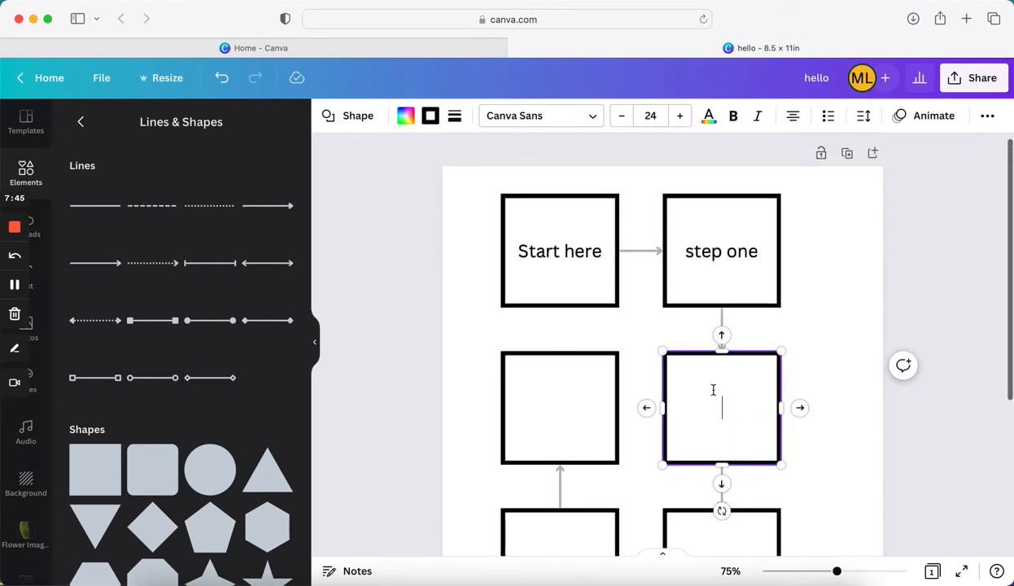
- Spread the top row apart by moving the "Start here" square slightly left and the "step one" square right
{"action": "mouse_move", "coordinate": [561, 260]}
{"action": "left_mouse_down"}
{"action": "mouse_move", "coordinate": [557, 237]}
{"action": "mouse_move", "coordinate": [548, 261]}
{"action": "left_mouse_up"}
{"action": "left_click_drag", "start_coordinate": [704, 272], "coordinate": [768, 244]}
{"action": "left_click", "coordinate": [871, 318]}
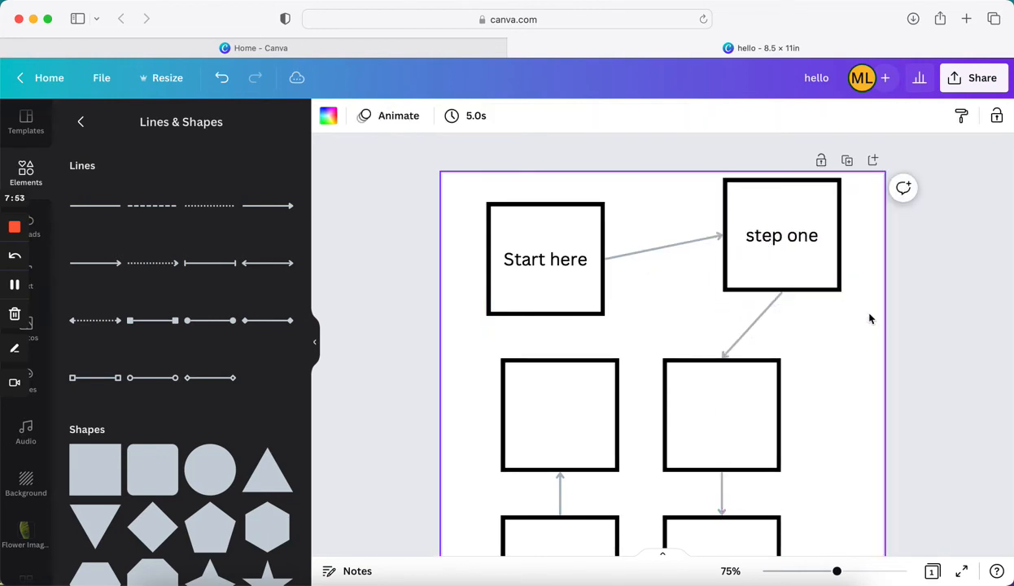
{"action": "left_click_drag", "start_coordinate": [775, 222], "coordinate": [760, 251]}
- Spread the four empty squares: the one below "step one" right, the bottom pair down and outward, and the remaining one toward the page's center
{"action": "left_click_drag", "start_coordinate": [739, 416], "coordinate": [784, 410]}
{"action": "scroll", "coordinate": [651, 436], "scroll_direction": "down", "scroll_amount": 5}
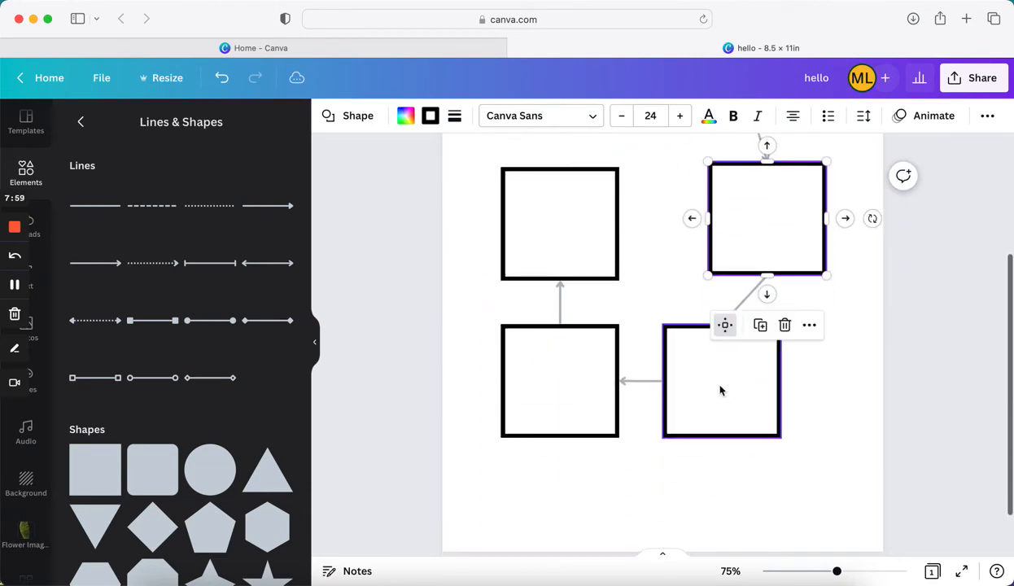
{"action": "left_click_drag", "start_coordinate": [719, 389], "coordinate": [740, 442]}
{"action": "left_click_drag", "start_coordinate": [552, 381], "coordinate": [520, 425]}
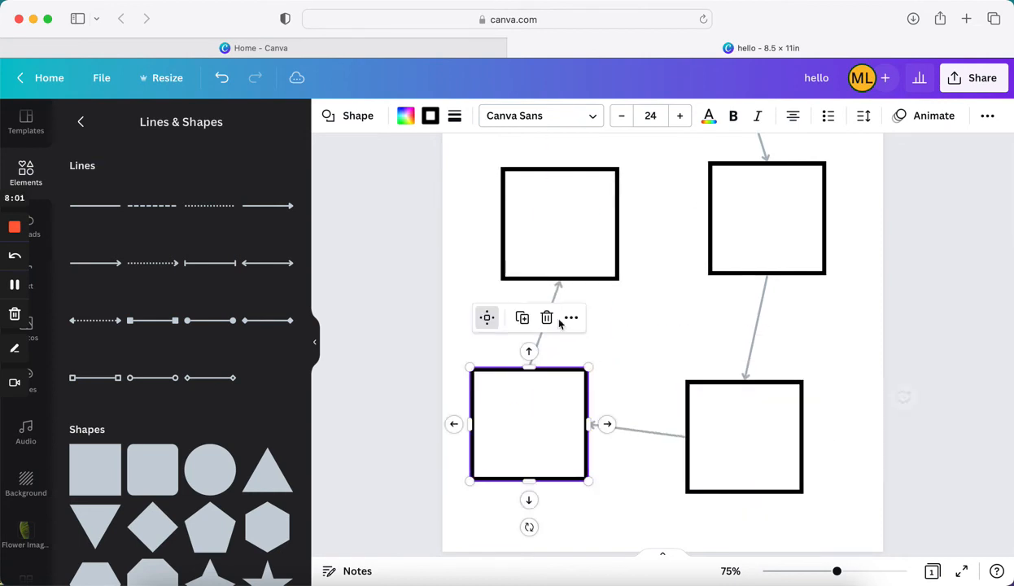
{"action": "left_click_drag", "start_coordinate": [565, 189], "coordinate": [632, 243]}
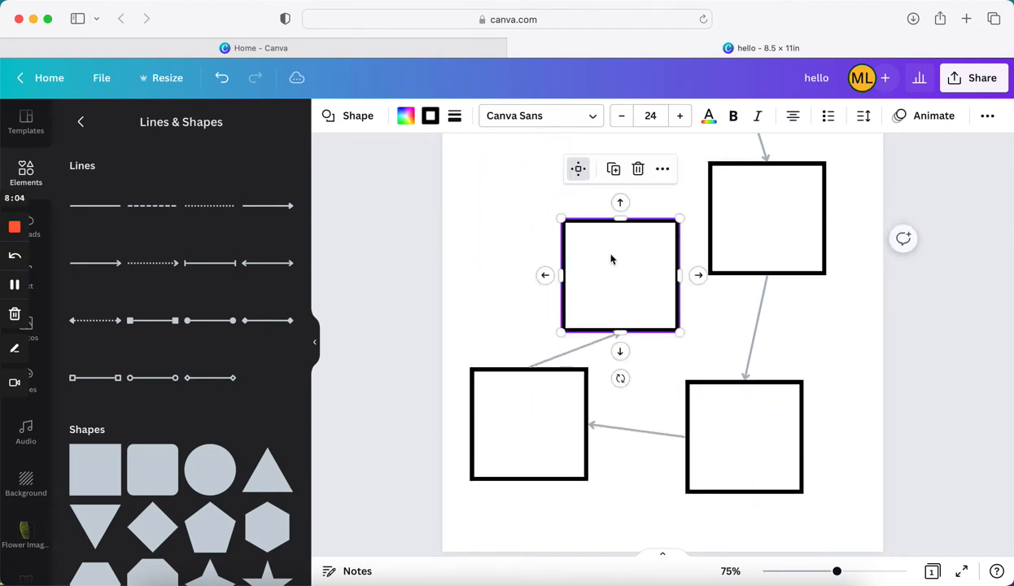
- Add a connected square left of the central square, place it narrowed below "Start here", and nudge the central square right
{"action": "left_click", "coordinate": [543, 276]}
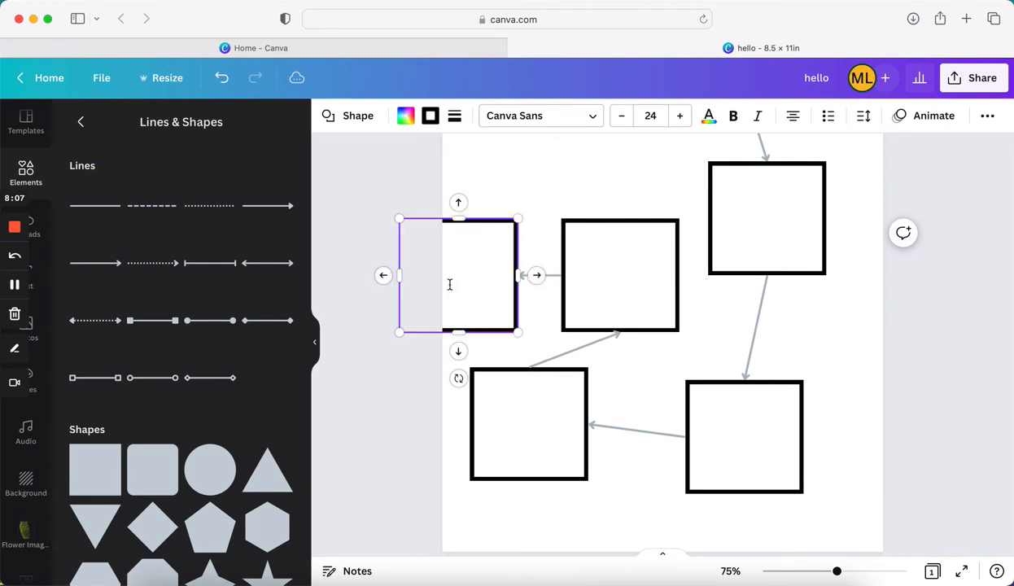
{"action": "left_click_drag", "start_coordinate": [464, 296], "coordinate": [525, 191]}
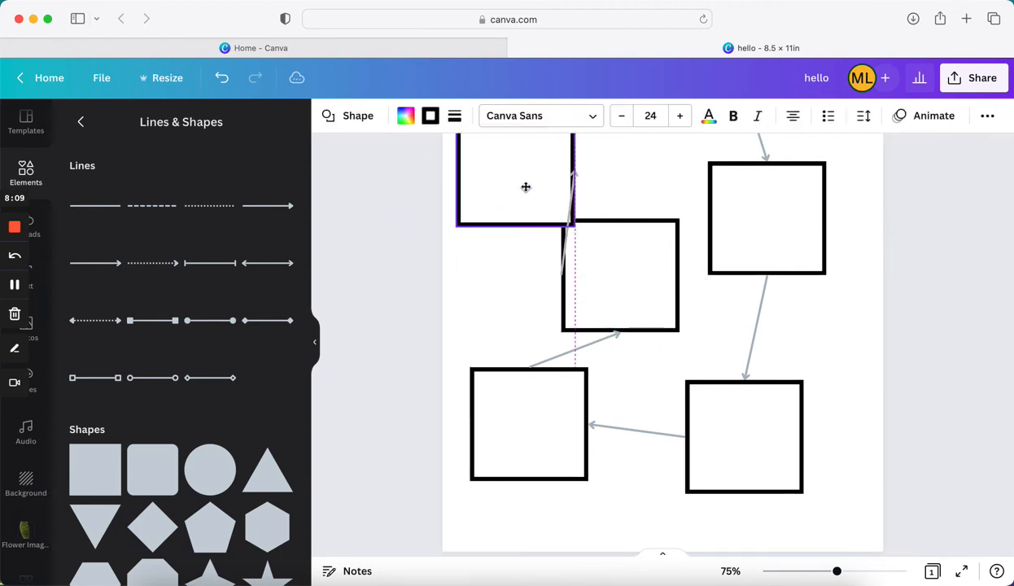
{"action": "left_click_drag", "start_coordinate": [575, 232], "coordinate": [544, 233]}
{"action": "left_click_drag", "start_coordinate": [522, 188], "coordinate": [521, 201]}
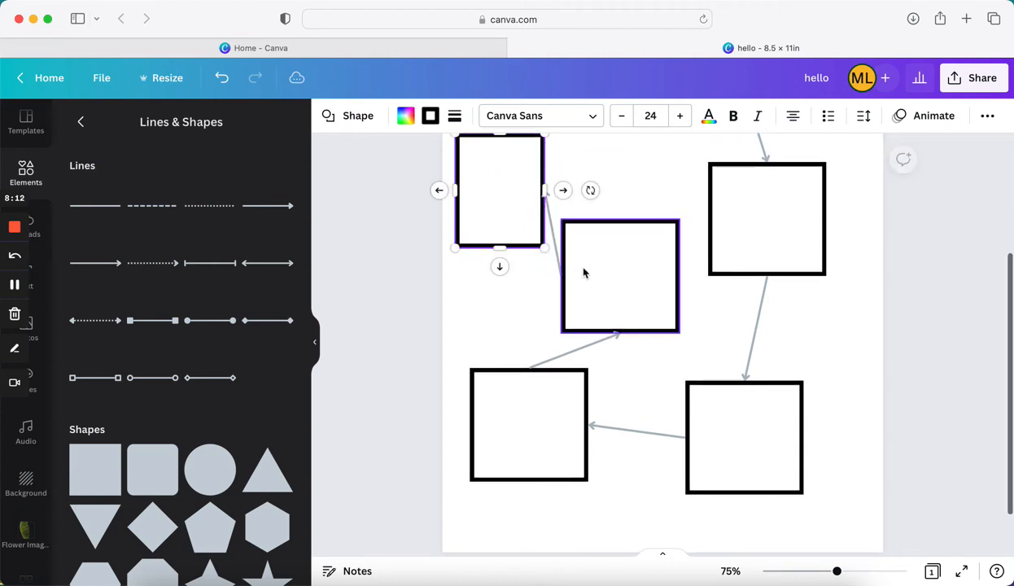
{"action": "left_click", "coordinate": [598, 280]}
{"action": "left_click_drag", "start_coordinate": [598, 280], "coordinate": [604, 277]}
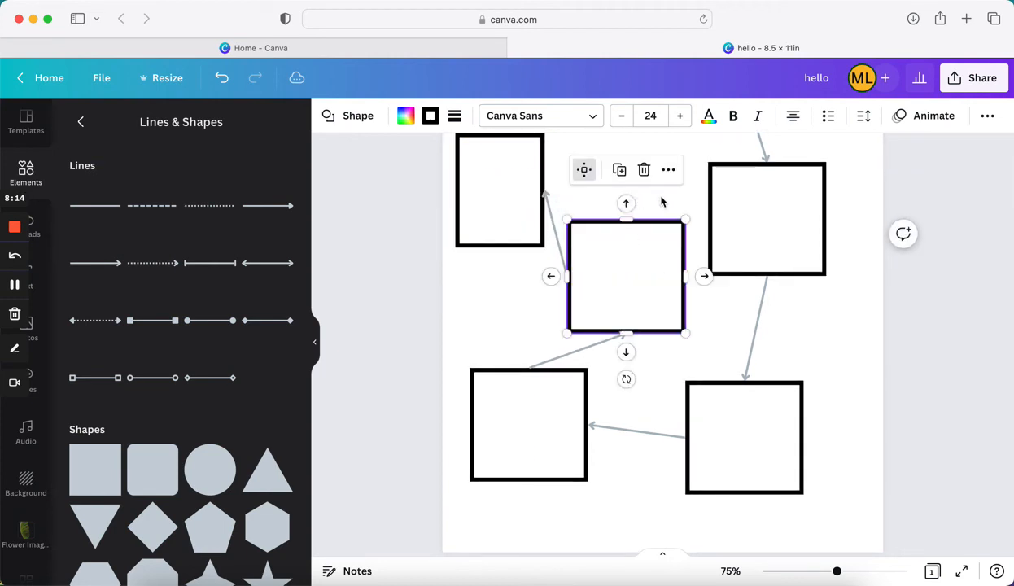
{"action": "left_click", "coordinate": [660, 205]}
- Change the "step one" square into a downward-pointing arrow shape
{"action": "scroll", "coordinate": [660, 205], "scroll_direction": "up", "scroll_amount": 5}
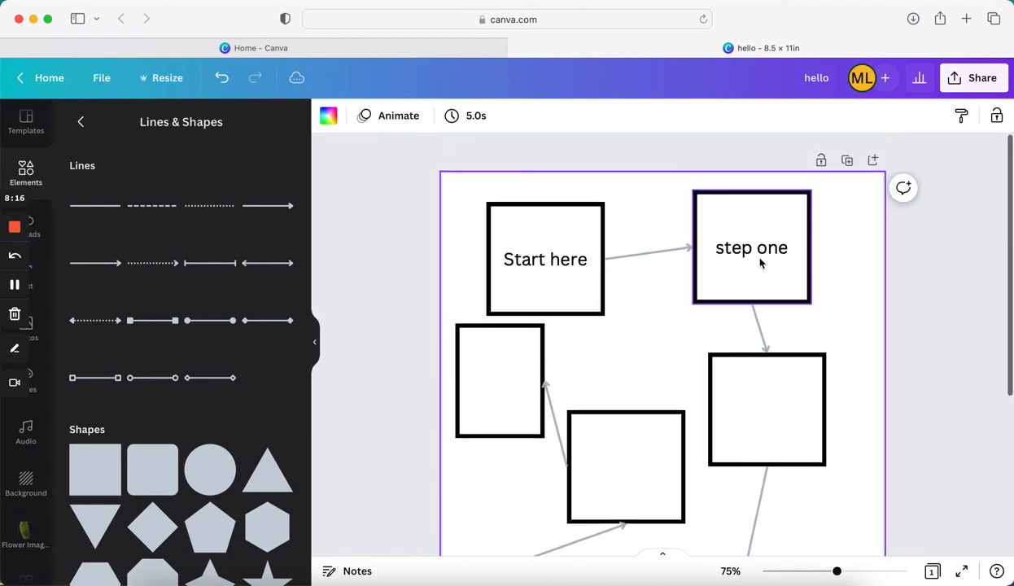
{"action": "left_click", "coordinate": [761, 262]}
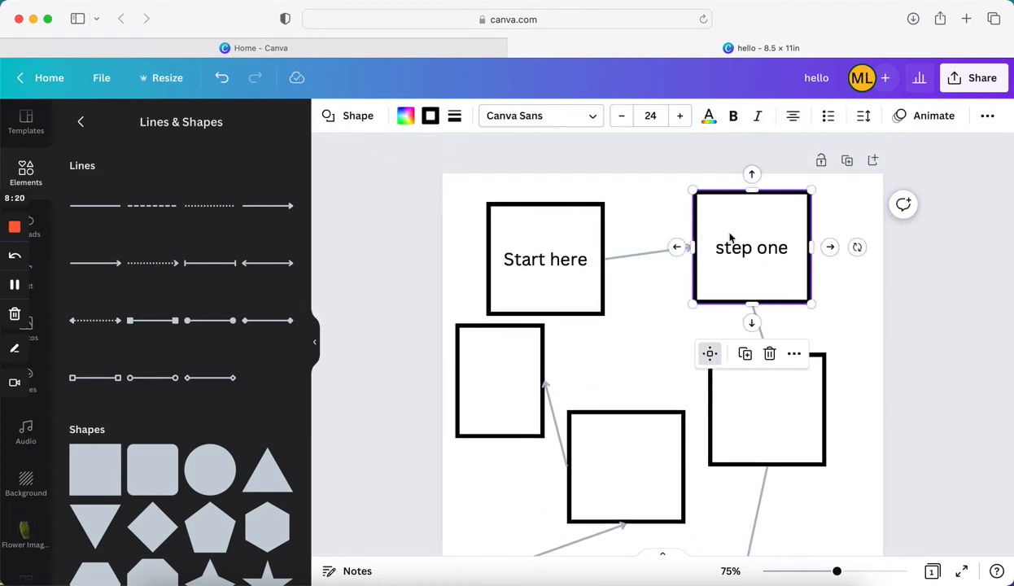
{"action": "left_click", "coordinate": [779, 236]}
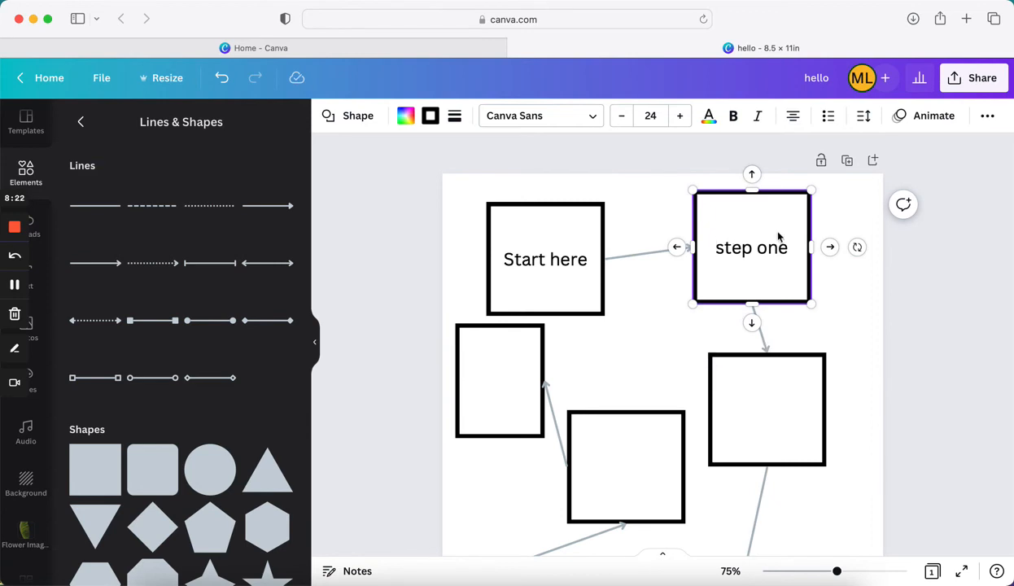
{"action": "left_click", "coordinate": [361, 122]}
{"action": "scroll", "coordinate": [163, 416], "scroll_direction": "down", "scroll_amount": 6}
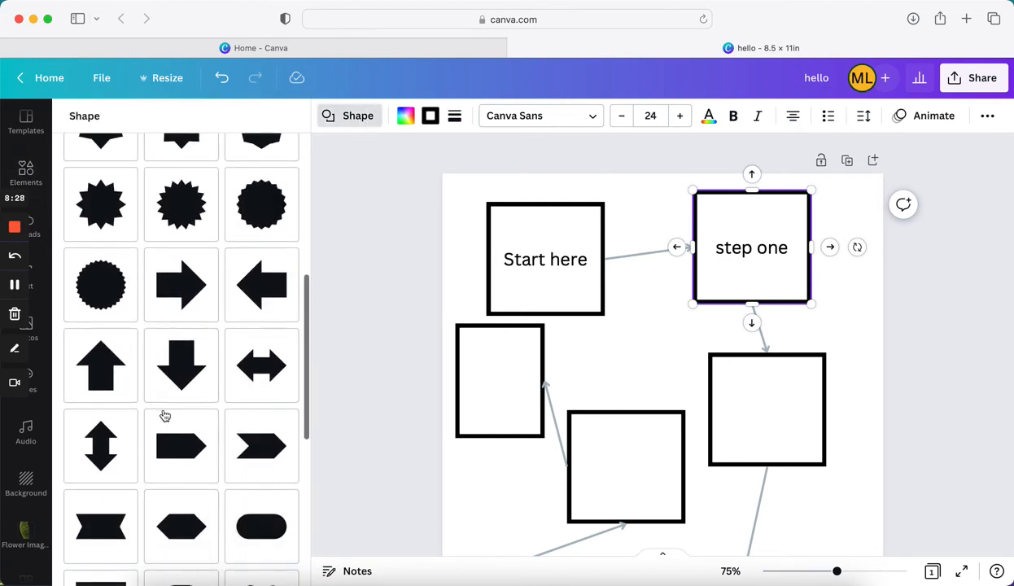
{"action": "scroll", "coordinate": [189, 407], "scroll_direction": "down", "scroll_amount": 1}
{"action": "left_click", "coordinate": [182, 363]}
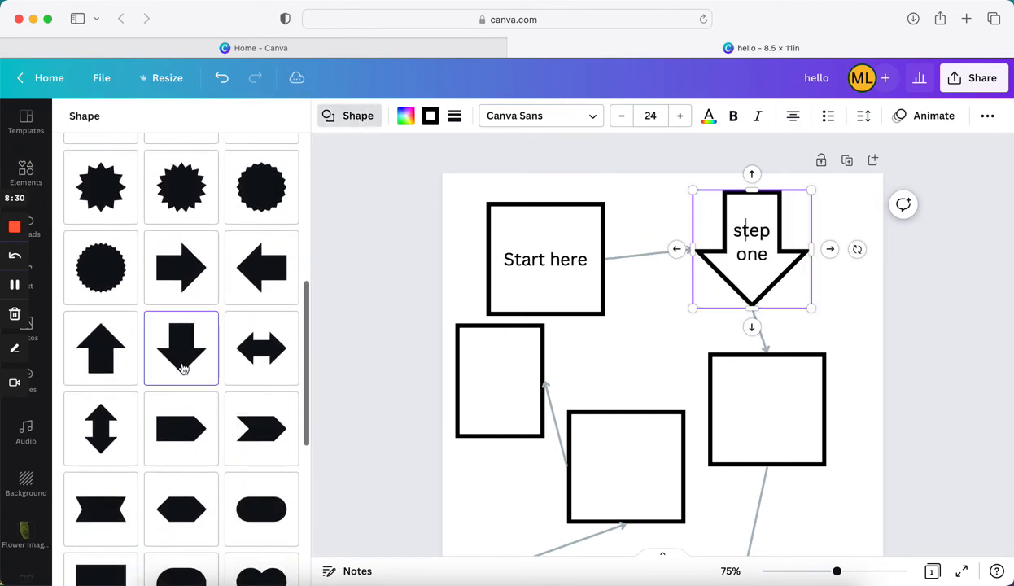
- Change the square below "step one" into a downward arrow and the page's lower-right square into a left-pointing arrow
{"action": "left_click", "coordinate": [782, 436]}
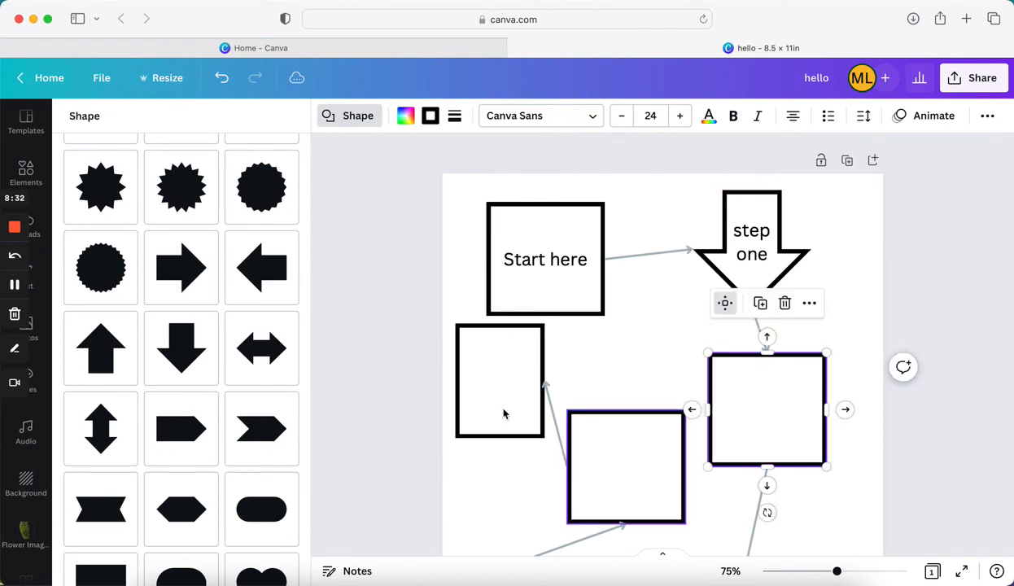
{"action": "left_click", "coordinate": [169, 353]}
{"action": "scroll", "coordinate": [692, 390], "scroll_direction": "down", "scroll_amount": 5}
{"action": "left_click", "coordinate": [724, 418]}
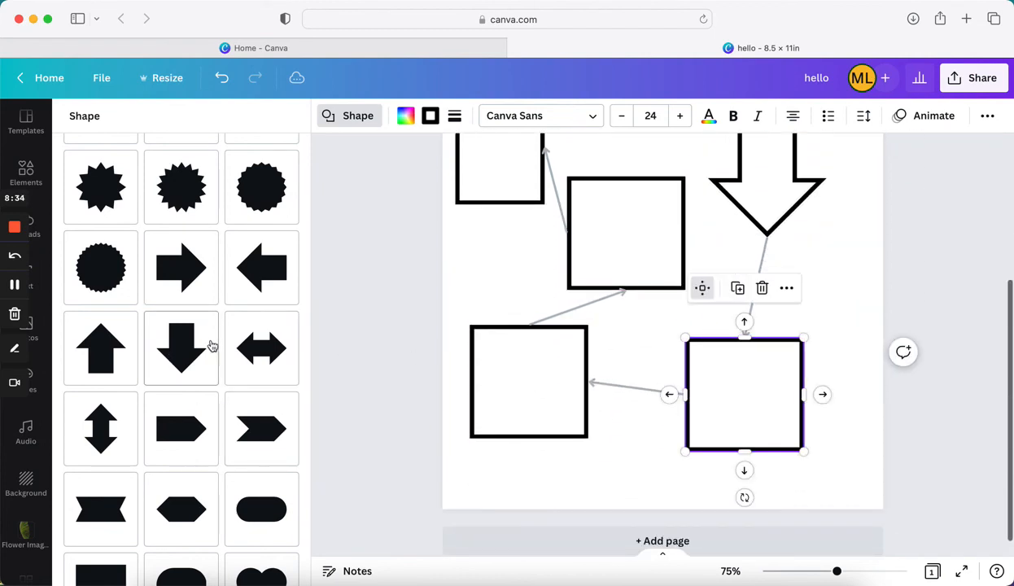
{"action": "left_click", "coordinate": [175, 342]}
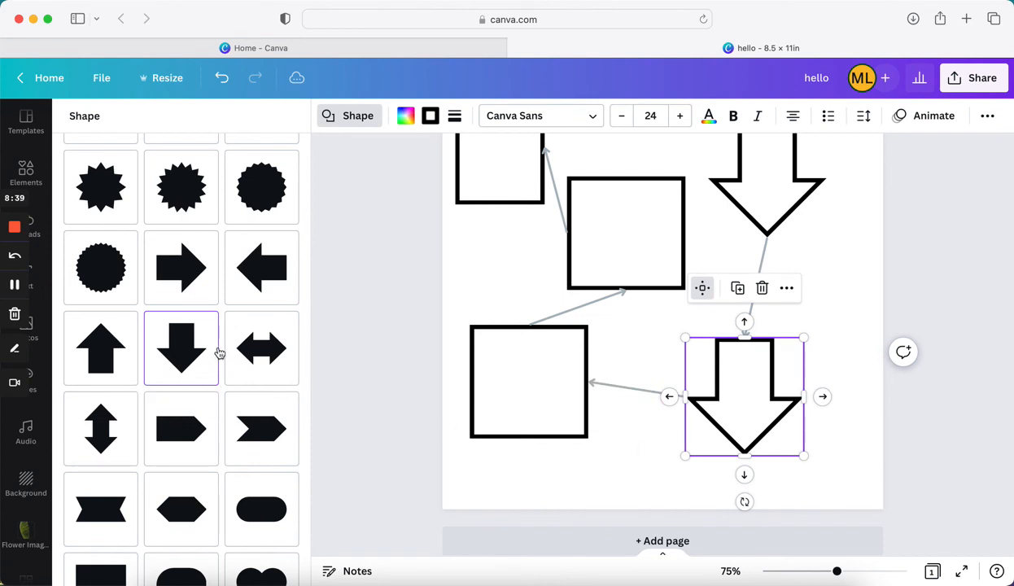
{"action": "left_click", "coordinate": [262, 271]}
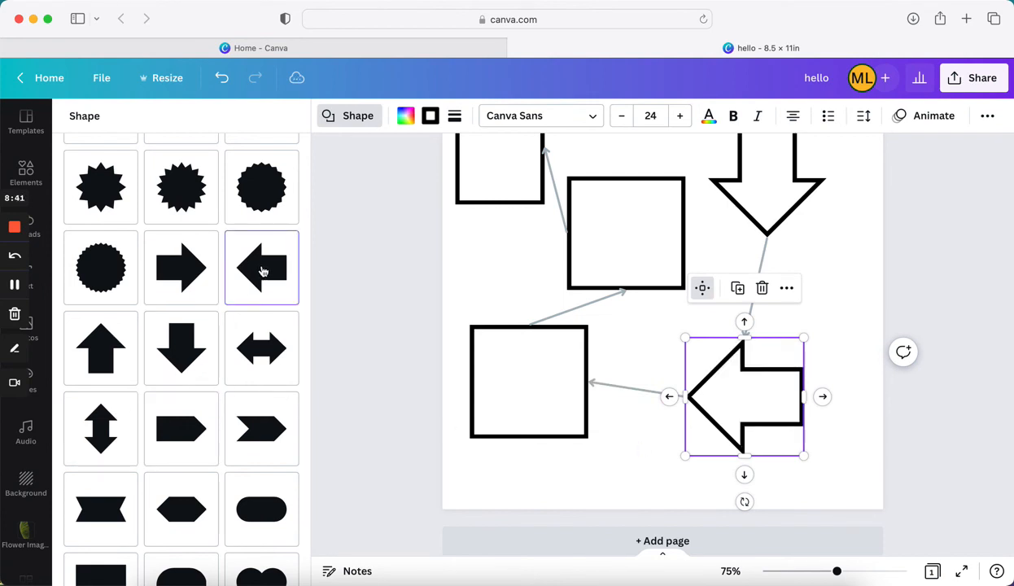
- Change the page's lower-left square and the central square into upward-pointing arrows
{"action": "scroll", "coordinate": [262, 271], "scroll_direction": "down", "scroll_amount": 1}
{"action": "left_click", "coordinate": [519, 401]}
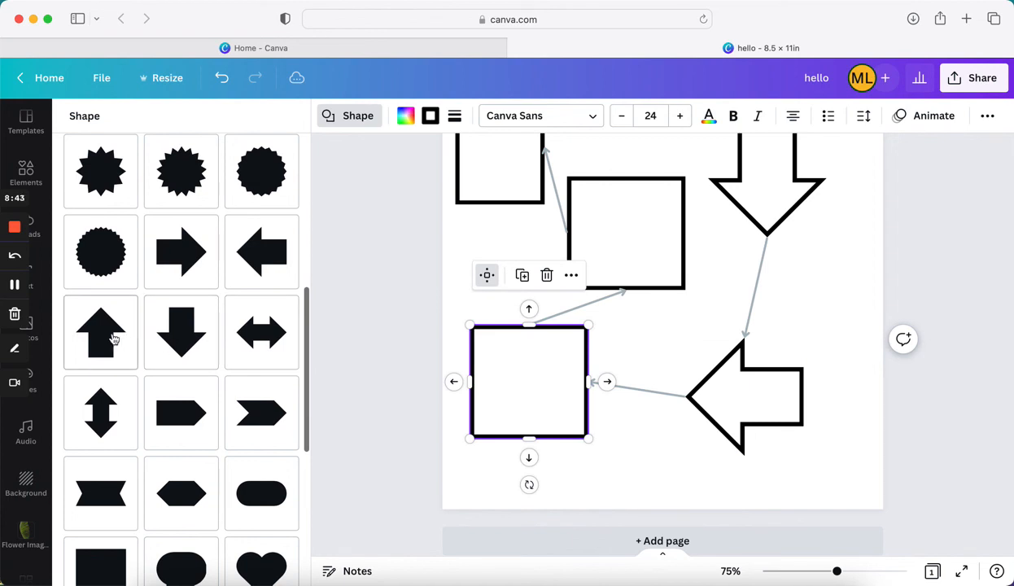
{"action": "left_click", "coordinate": [113, 338]}
{"action": "scroll", "coordinate": [489, 342], "scroll_direction": "up", "scroll_amount": 1}
{"action": "left_click", "coordinate": [632, 292]}
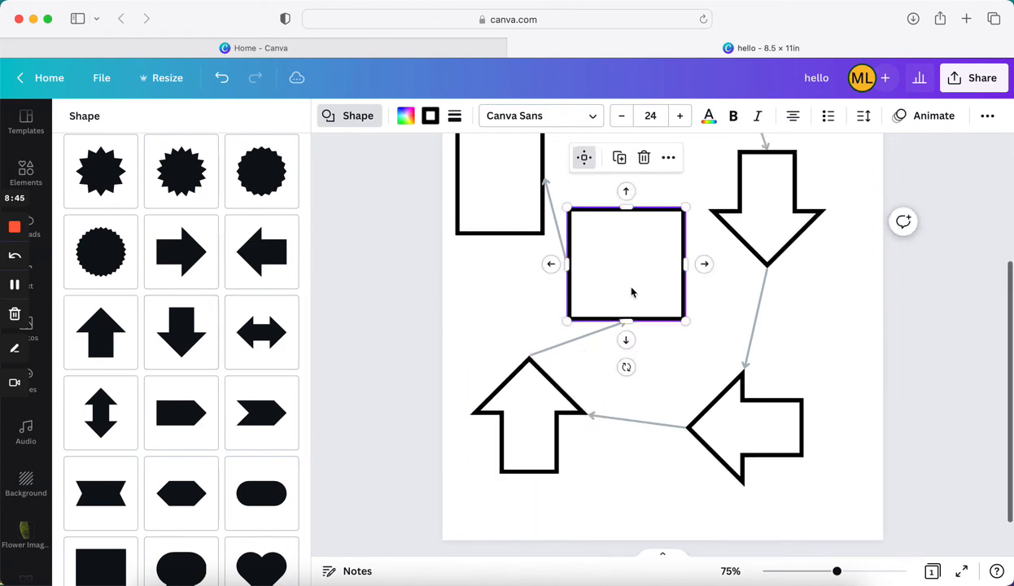
{"action": "left_click", "coordinate": [101, 337]}
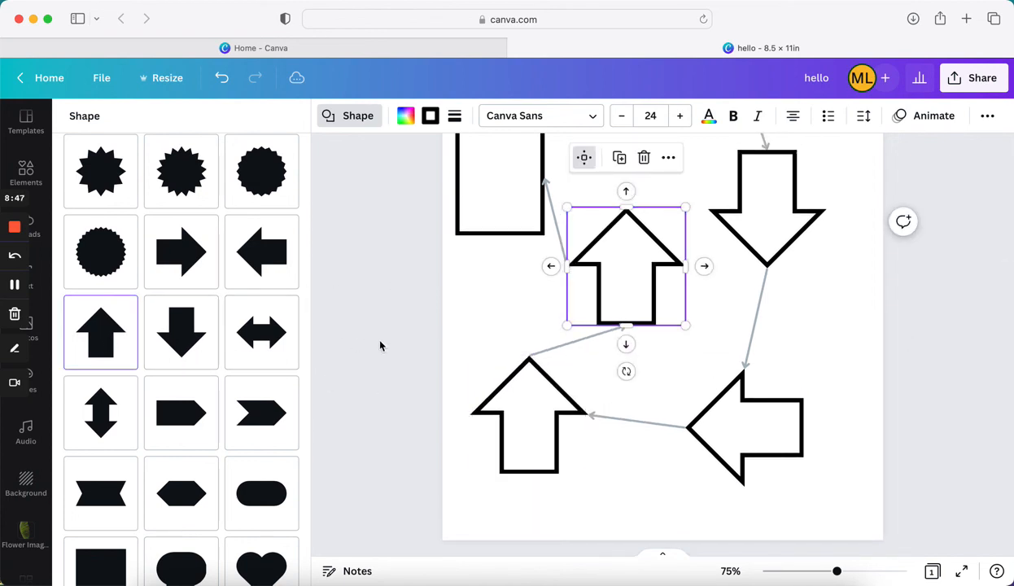
- Rotate the central arrow counterclockwise toward the blank rectangle and the lower-left arrow clockwise toward the central arrow
{"action": "left_click_drag", "start_coordinate": [626, 371], "coordinate": [670, 368]}
{"action": "left_click", "coordinate": [526, 399]}
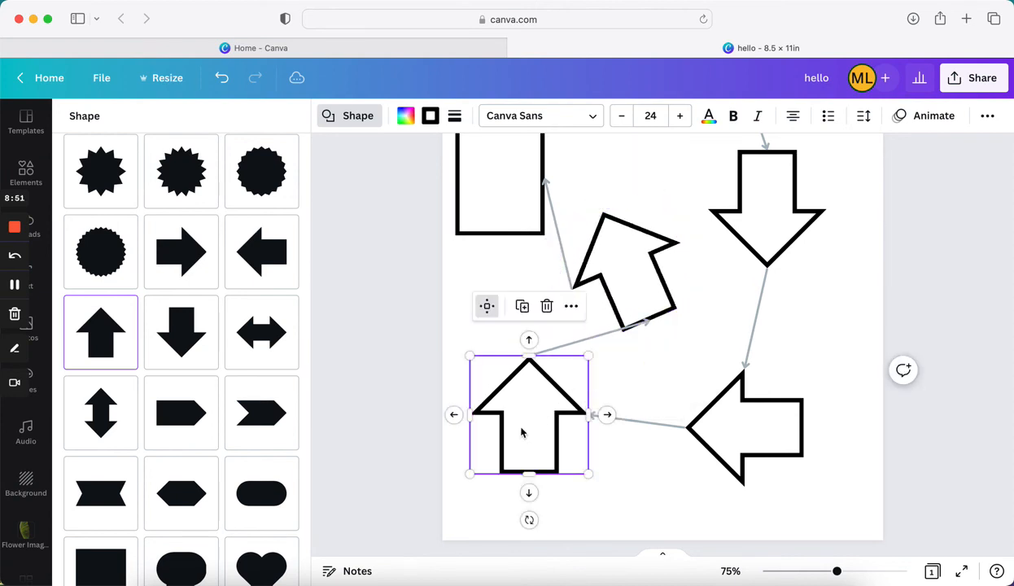
{"action": "scroll", "coordinate": [530, 528], "scroll_direction": "down", "scroll_amount": 1}
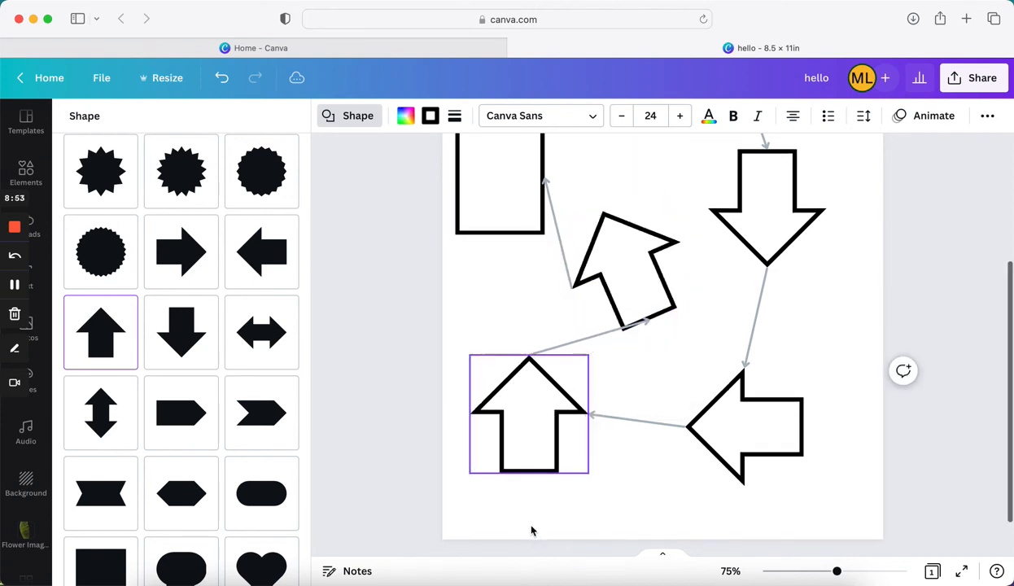
{"action": "left_click_drag", "start_coordinate": [529, 516], "coordinate": [470, 514]}
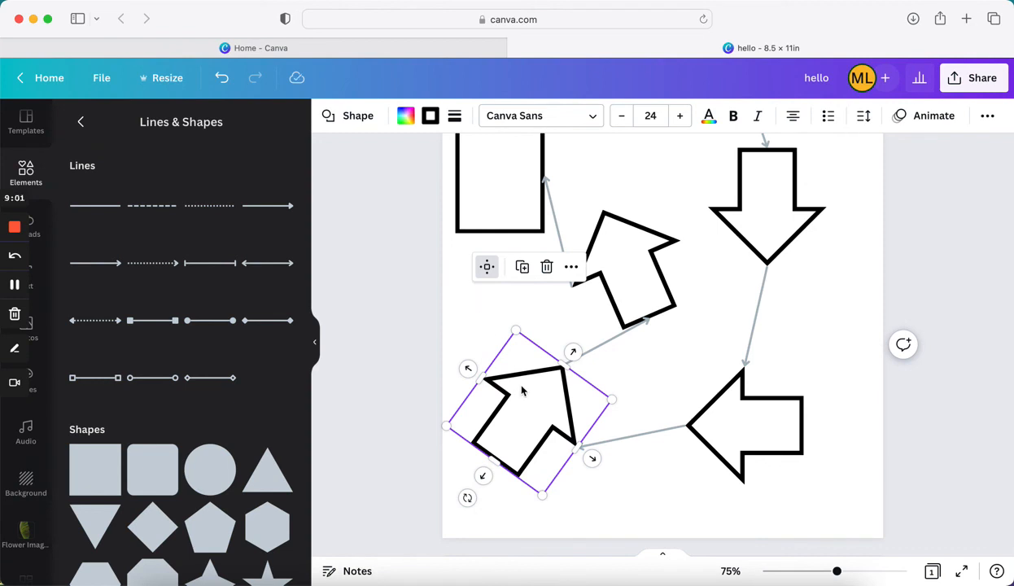
- Disable Quick Flow from the "Start here" square and nudge the "step one" arrow slightly to the right
{"action": "scroll", "coordinate": [575, 352], "scroll_direction": "up", "scroll_amount": 5}
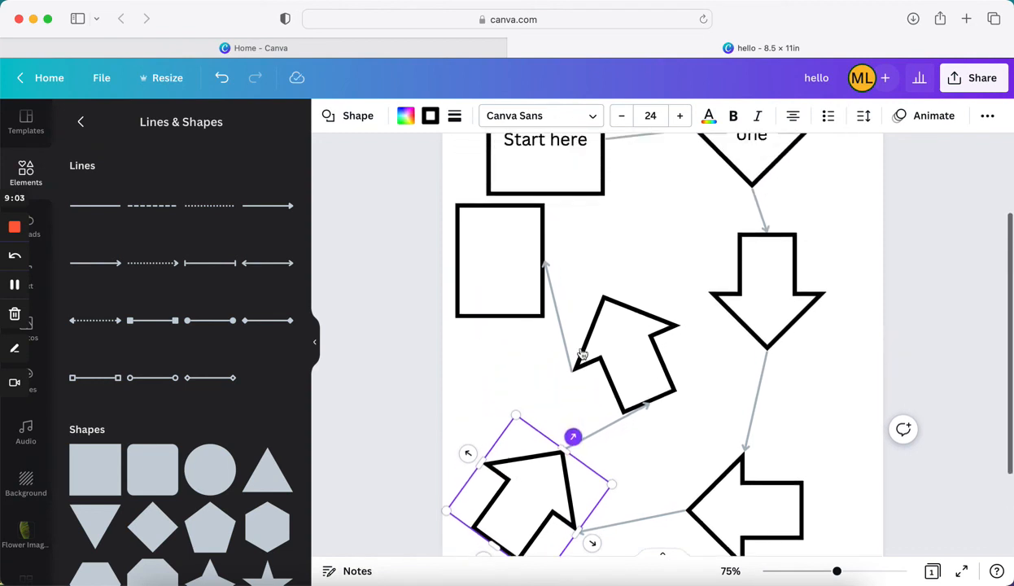
{"action": "scroll", "coordinate": [582, 353], "scroll_direction": "up", "scroll_amount": 2}
{"action": "left_click", "coordinate": [548, 270]}
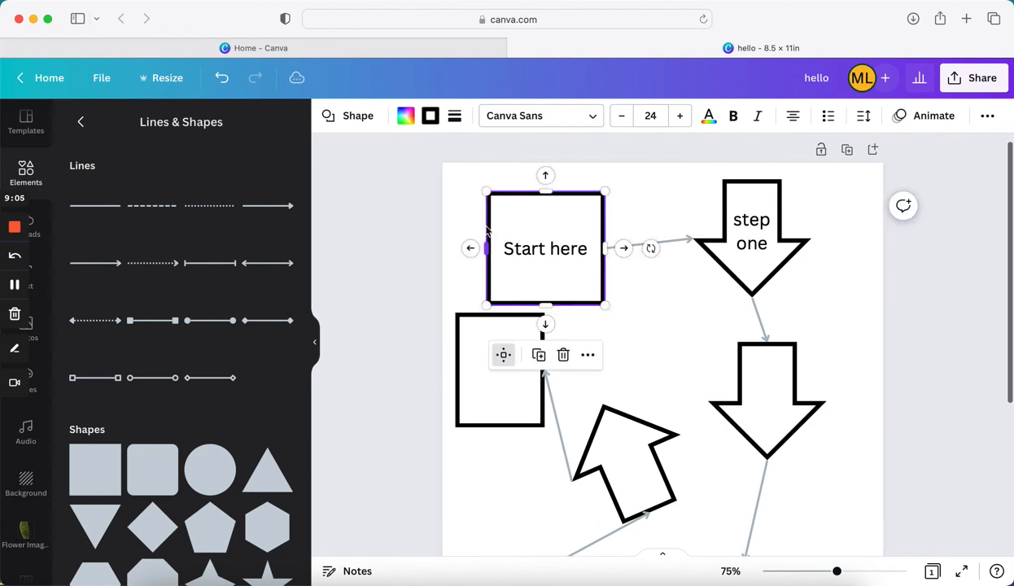
{"action": "right_click", "coordinate": [539, 233]}
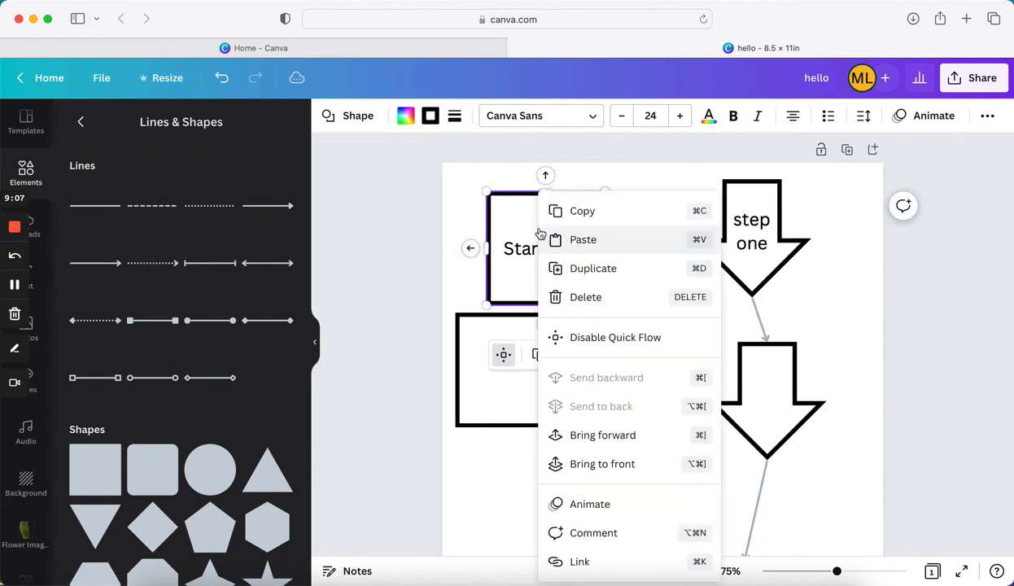
{"action": "left_click", "coordinate": [579, 338]}
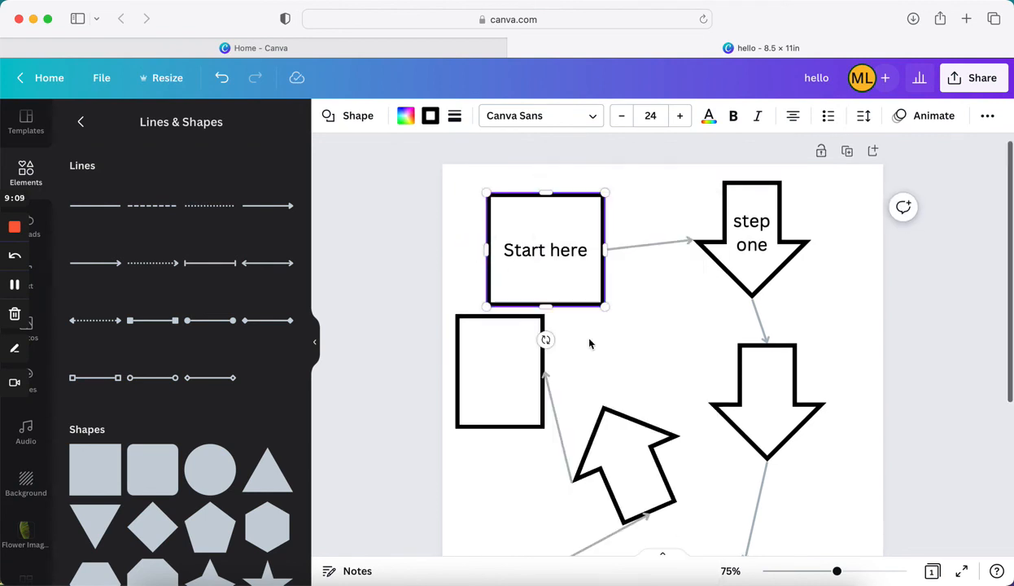
{"action": "left_click", "coordinate": [839, 297]}
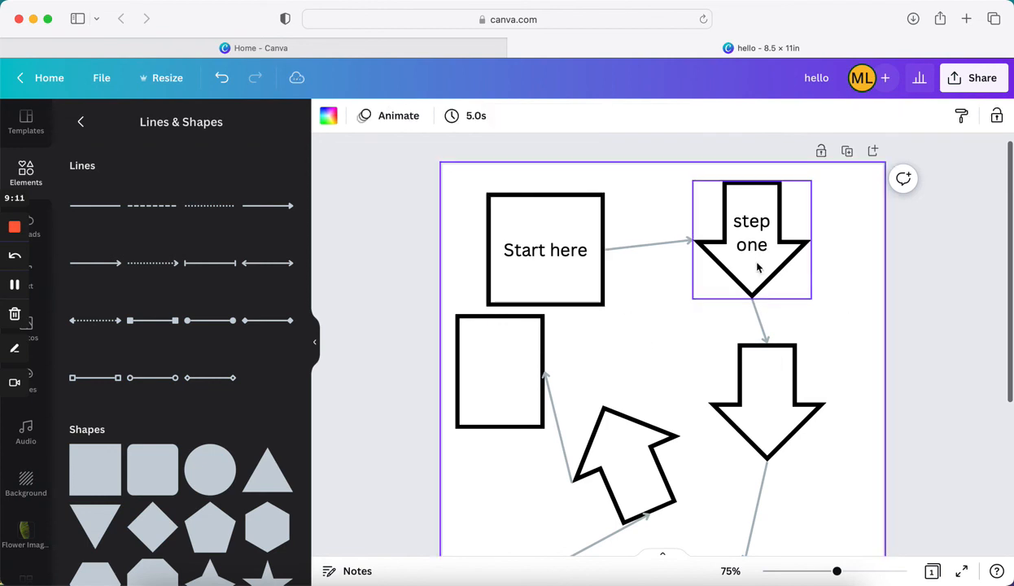
{"action": "mouse_move", "coordinate": [762, 260]}
{"action": "left_mouse_down"}
{"action": "mouse_move", "coordinate": [780, 259]}
{"action": "mouse_move", "coordinate": [766, 264]}
{"action": "left_mouse_up"}
- Enable Quick Flow from the "Start here" square, disable it again, and deselect the square
{"action": "left_click", "coordinate": [494, 238]}
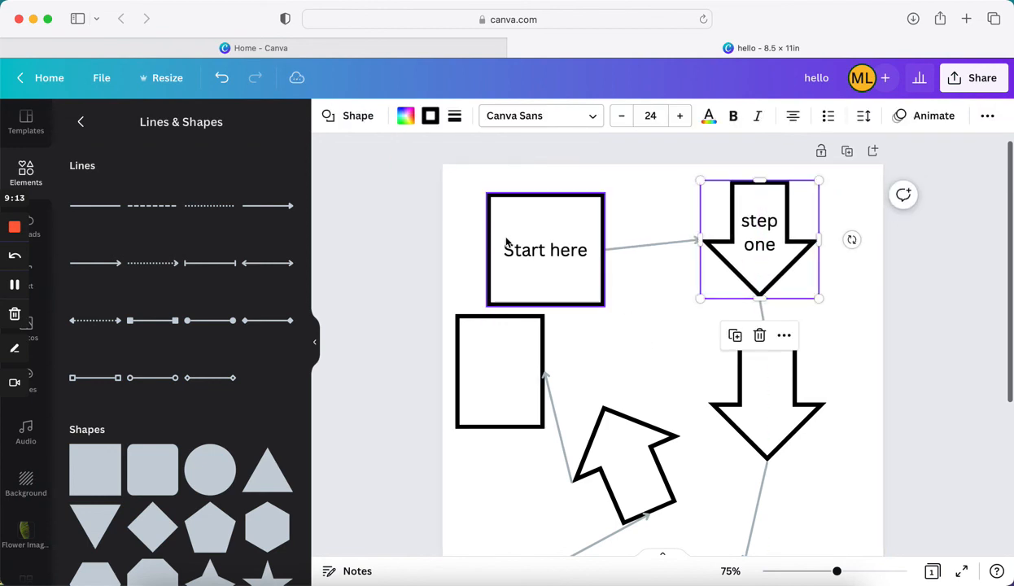
{"action": "right_click", "coordinate": [521, 241]}
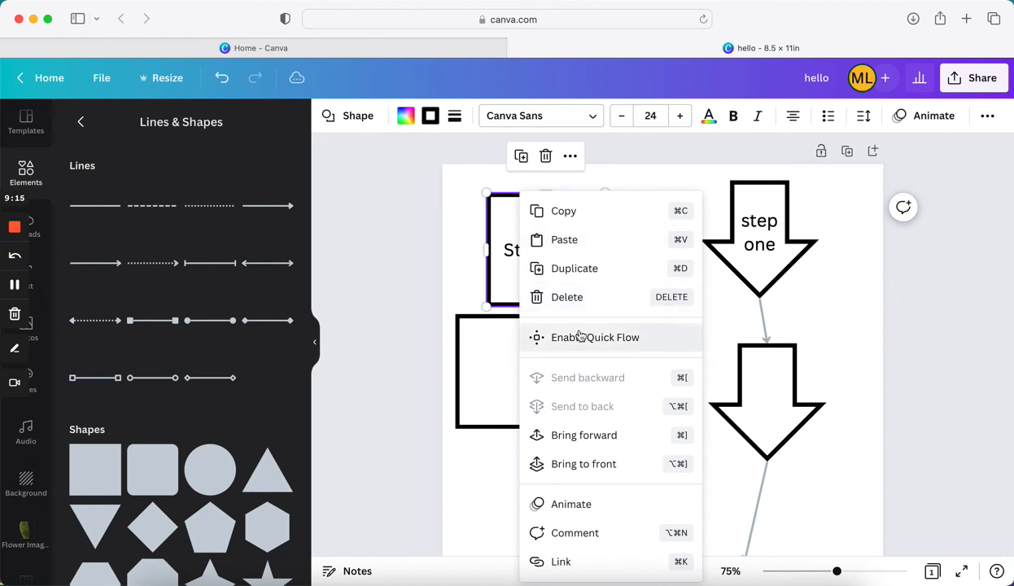
{"action": "left_click", "coordinate": [578, 336]}
{"action": "right_click", "coordinate": [510, 244]}
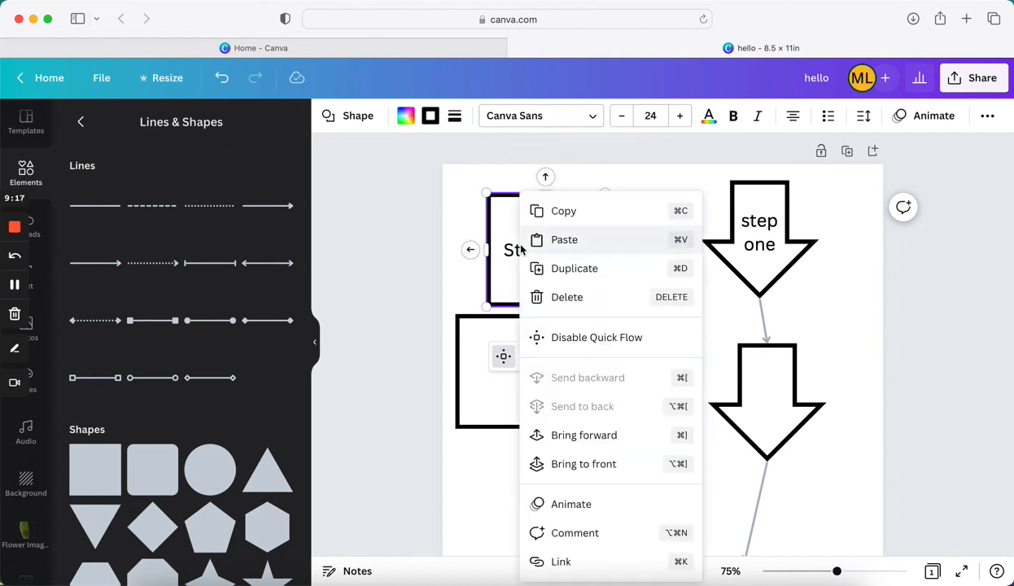
{"action": "left_click", "coordinate": [583, 346]}
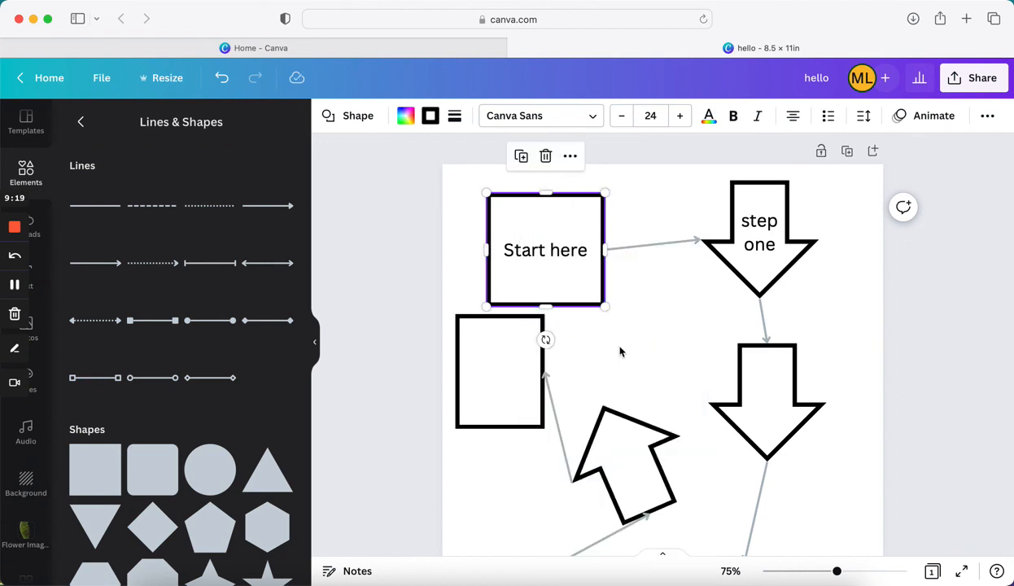
{"action": "left_click", "coordinate": [622, 351]}
{"action": "scroll", "coordinate": [620, 352], "scroll_direction": "down", "scroll_amount": 2}
{"action": "scroll", "coordinate": [620, 351], "scroll_direction": "down", "scroll_amount": 3}
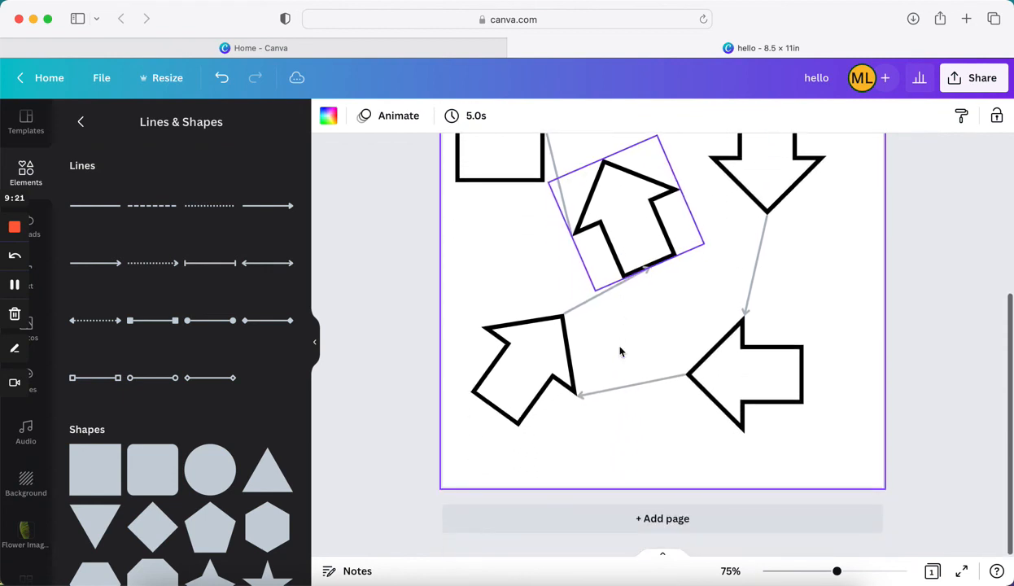
{"action": "scroll", "coordinate": [621, 352], "scroll_direction": "up", "scroll_amount": 1}
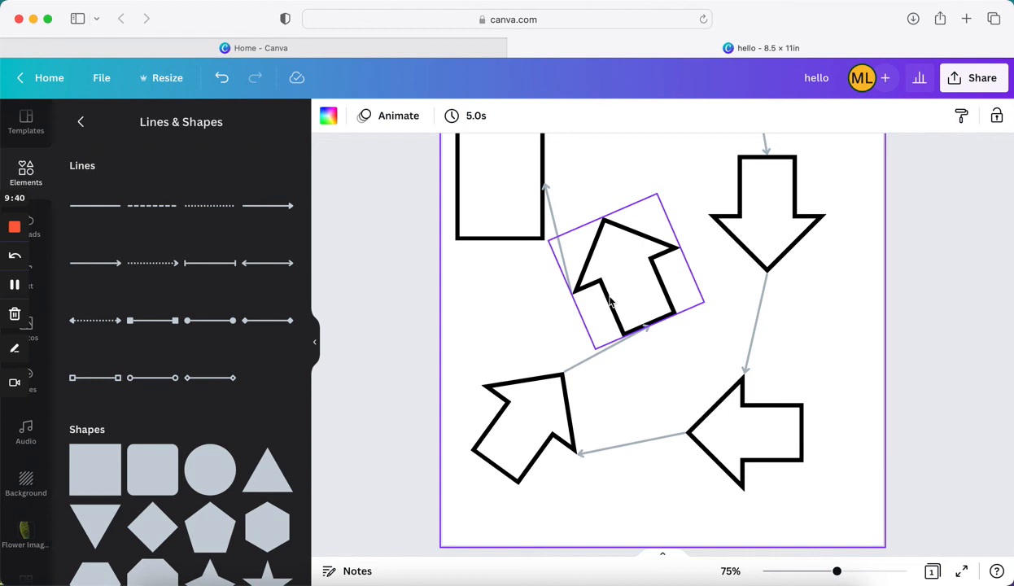
{"action": "left_click", "coordinate": [548, 350]}
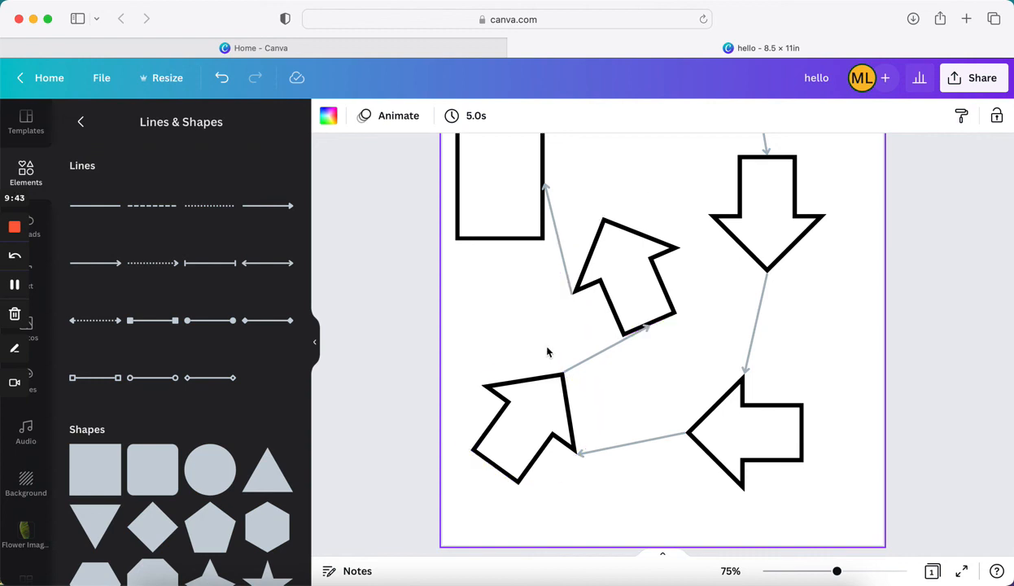
- Fill the "Start here" square with the light teal from the Simply Minimal Home System palette
{"action": "scroll", "coordinate": [548, 350], "scroll_direction": "up", "scroll_amount": 5}
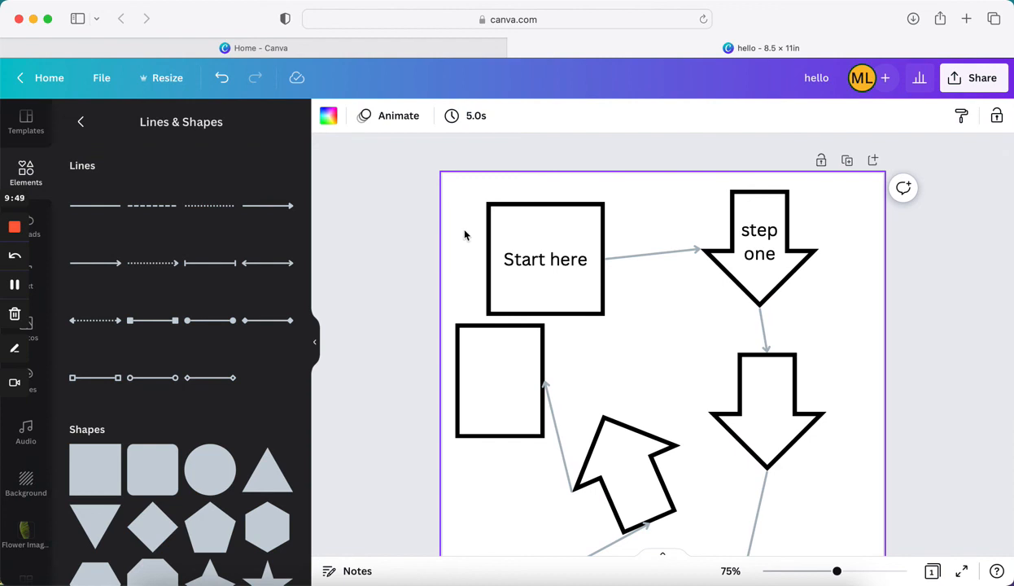
{"action": "left_click", "coordinate": [525, 231]}
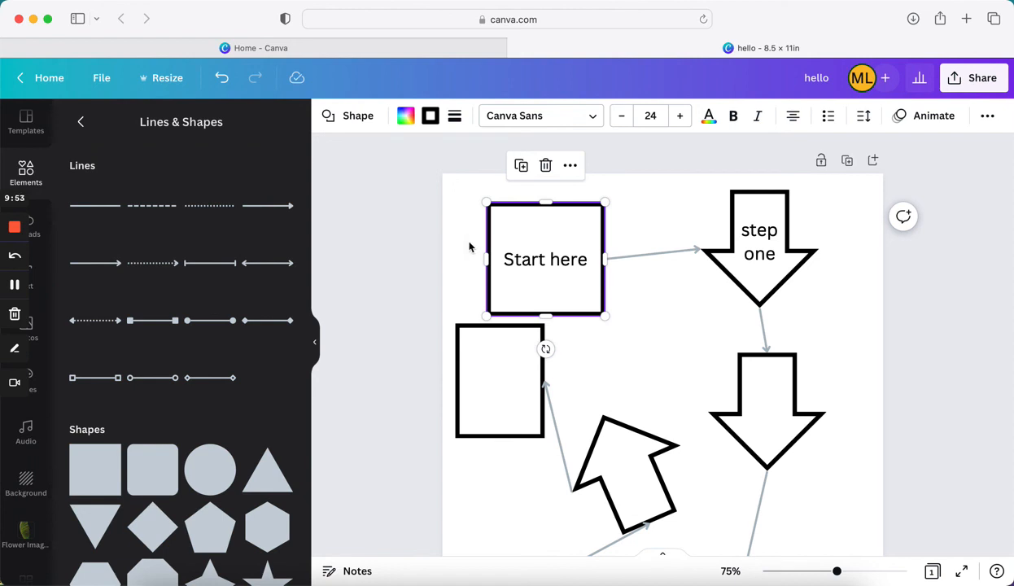
{"action": "left_click", "coordinate": [405, 117]}
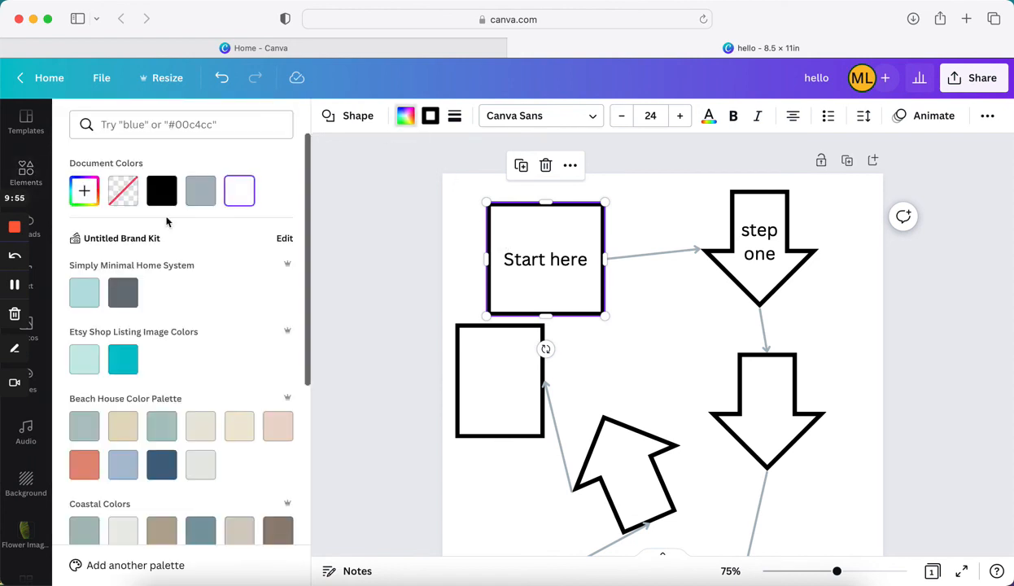
{"action": "left_click", "coordinate": [84, 294]}
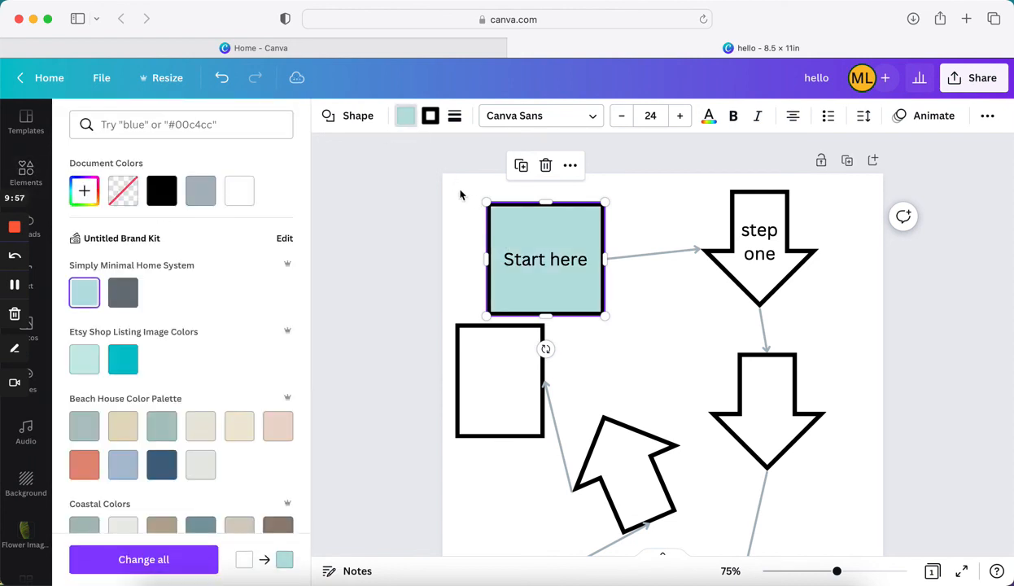